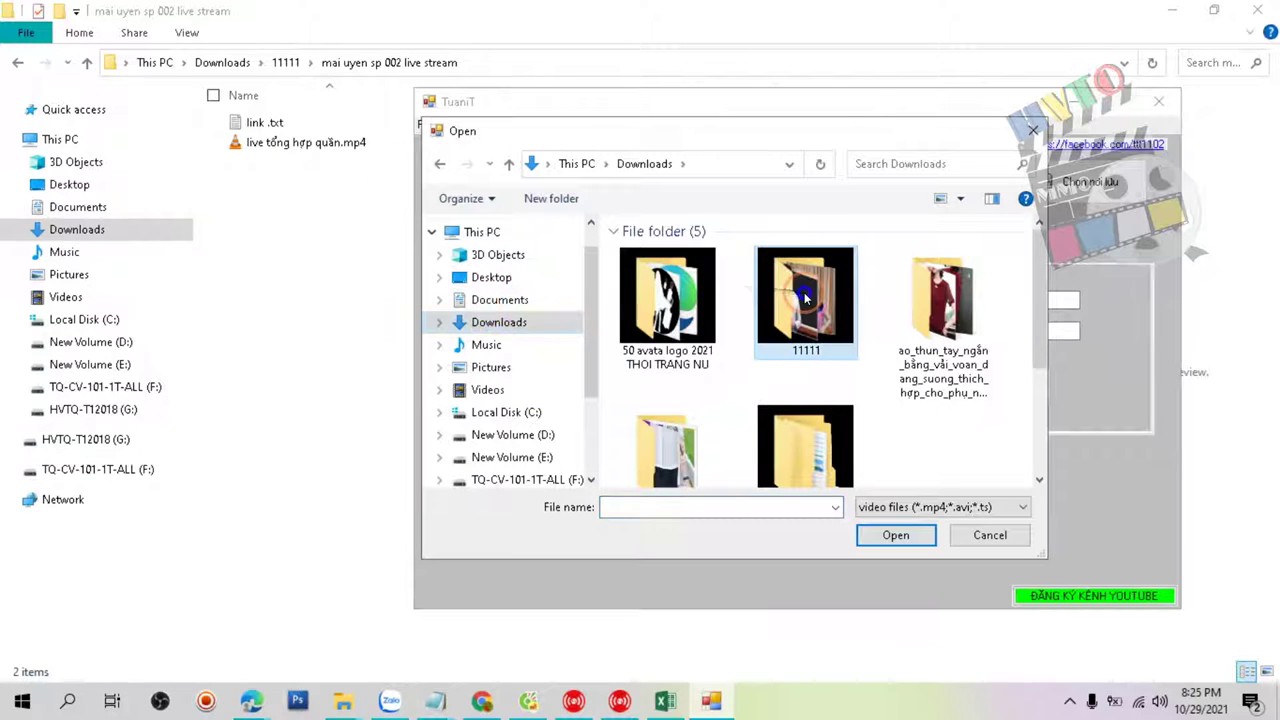
Load live tổng hợp quần.mp4 from the live stream folder inside Downloads > 11111 as the video to cut.
double_click(757, 305)
double_click(733, 283)
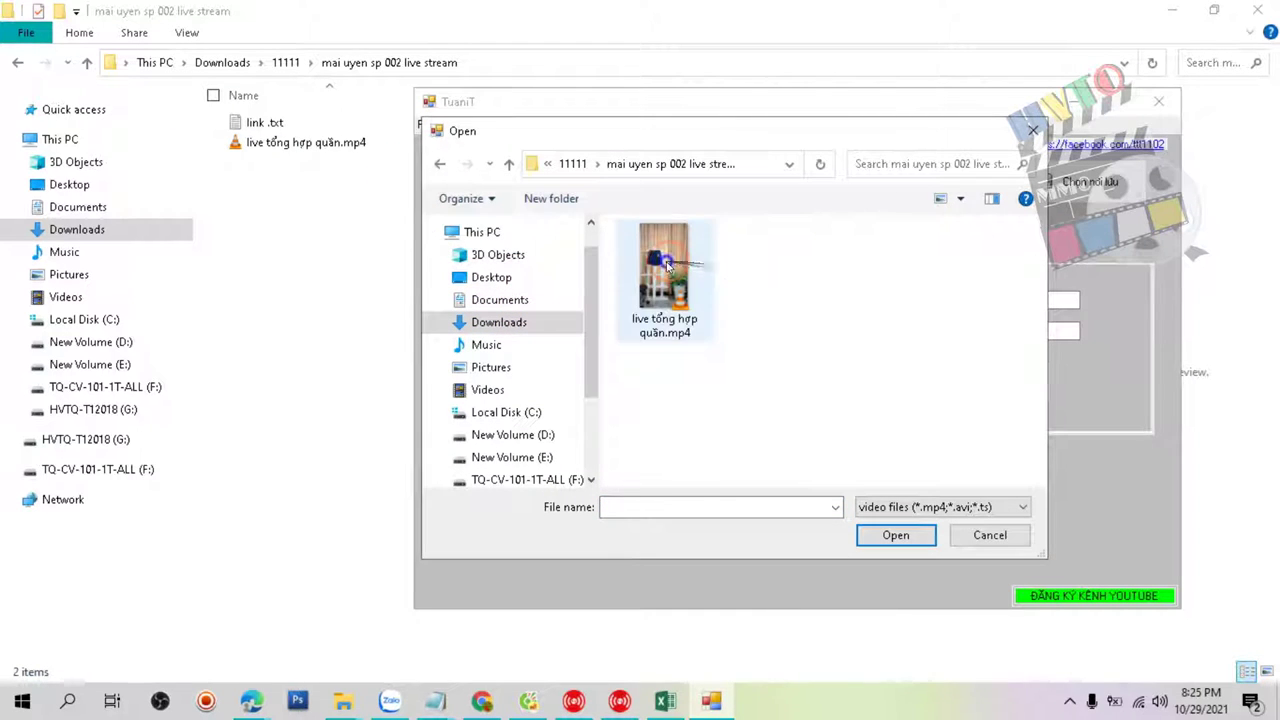
click(665, 275)
click(895, 535)
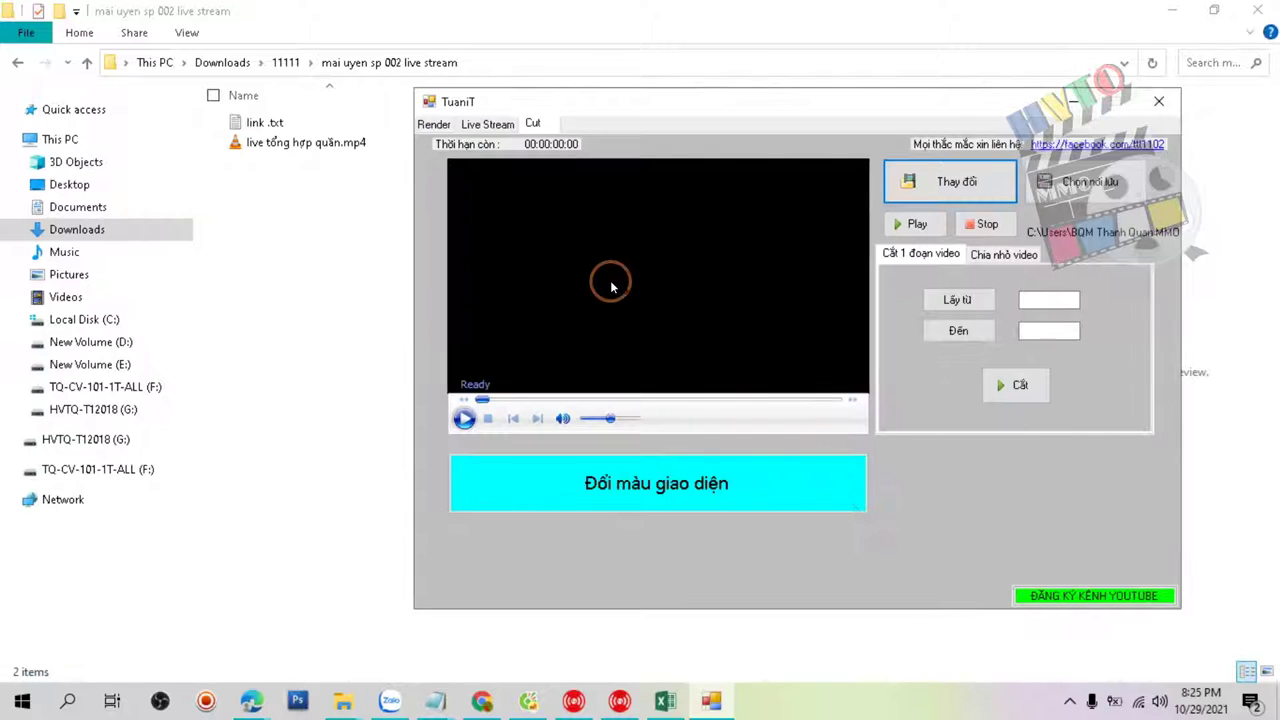
Play live tổng hợp quần.mp4 in VLC to check its total duration, close the player and return to the TuaniT cutter.
double_click(300, 142)
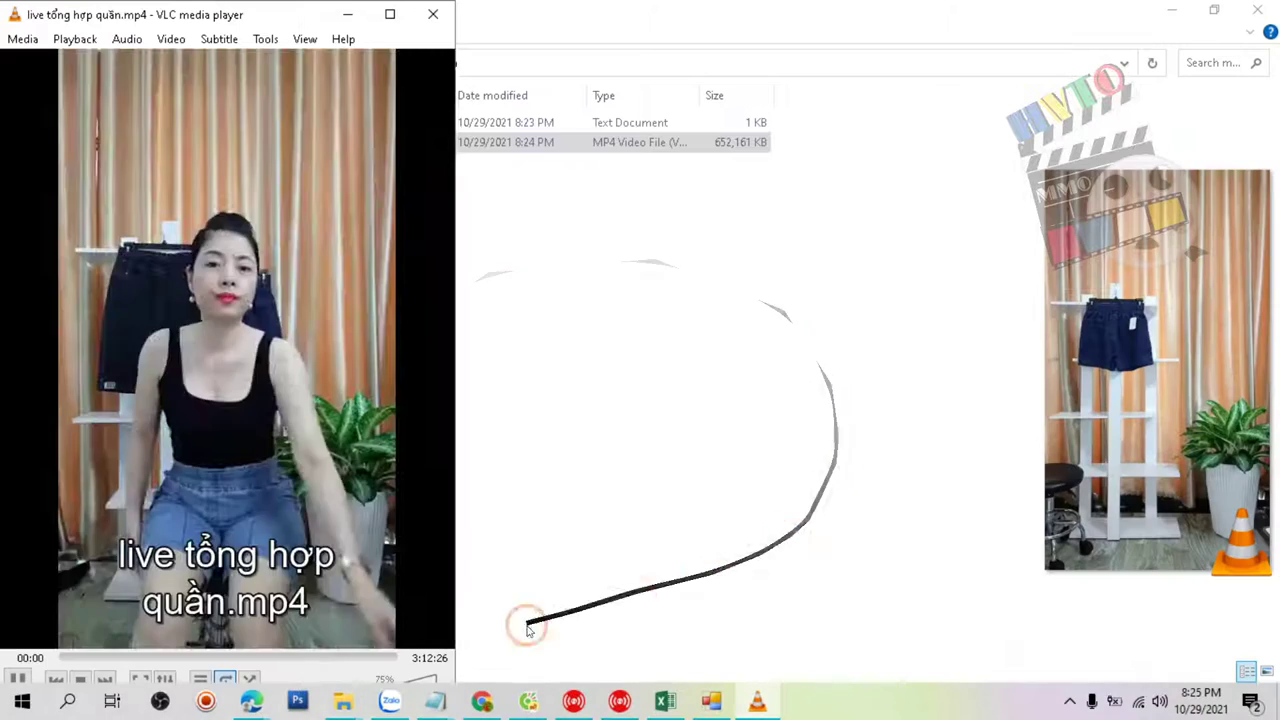
click(390, 14)
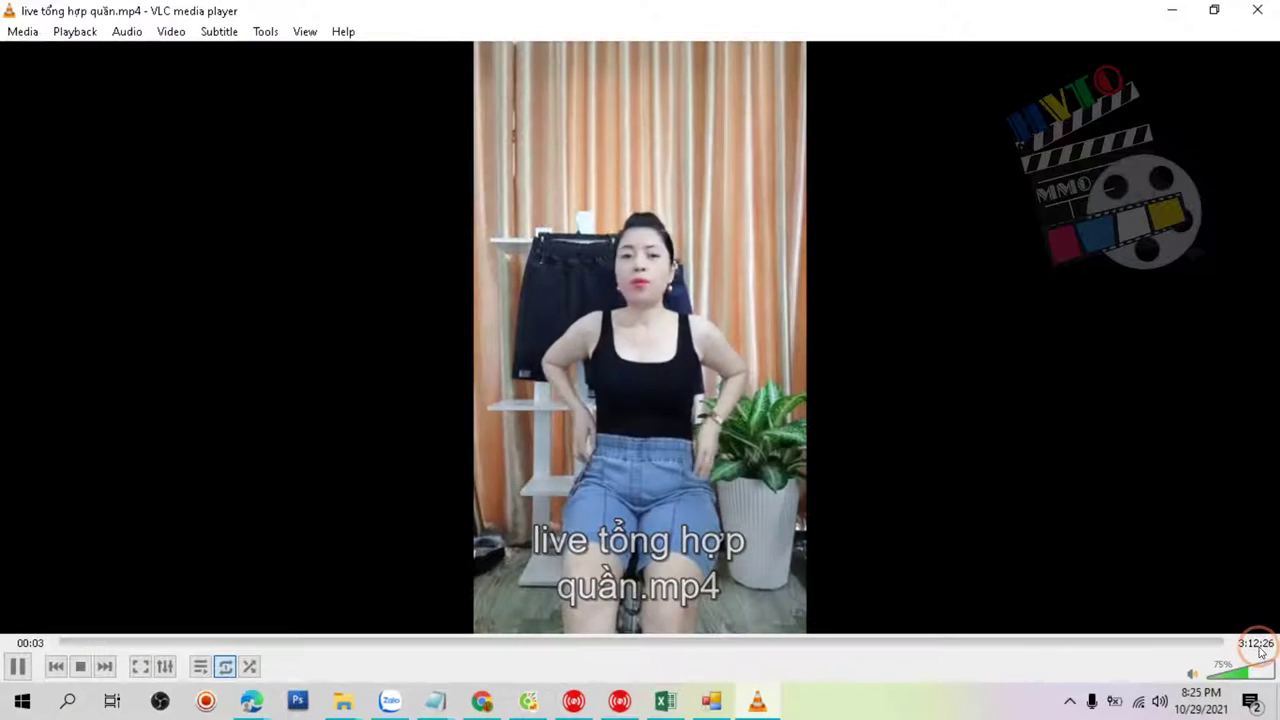
click(1258, 8)
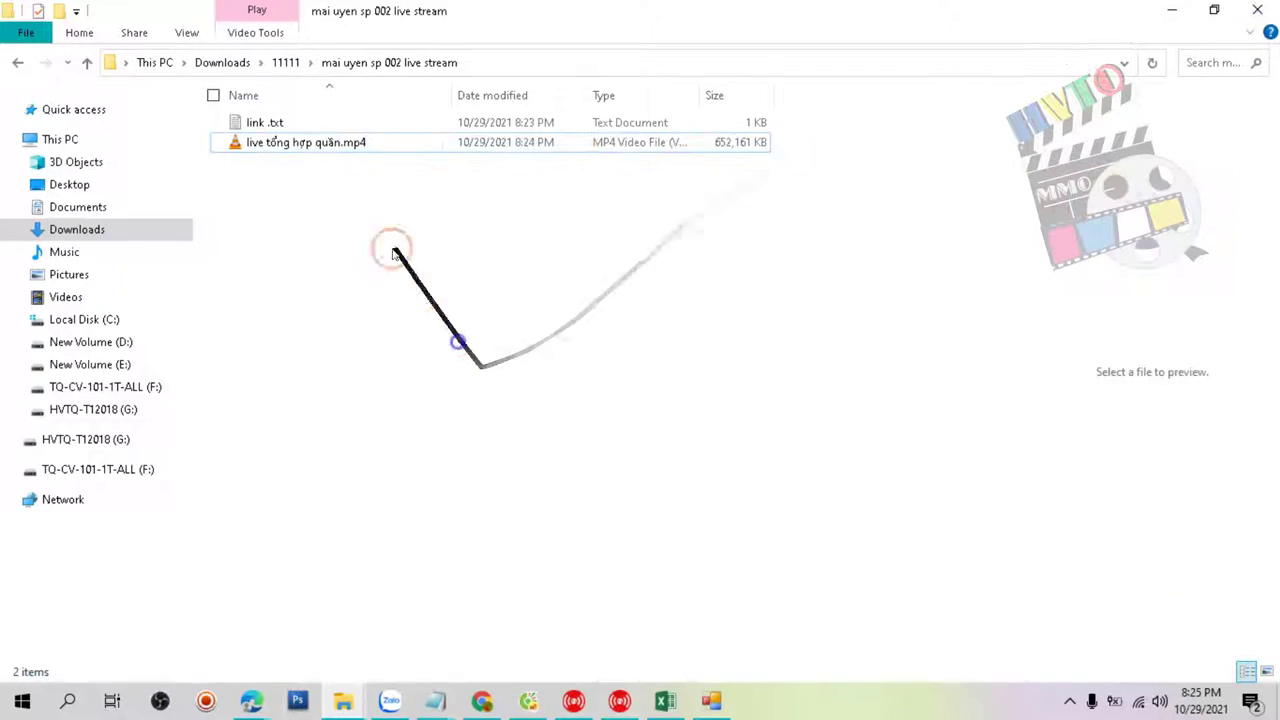
click(711, 700)
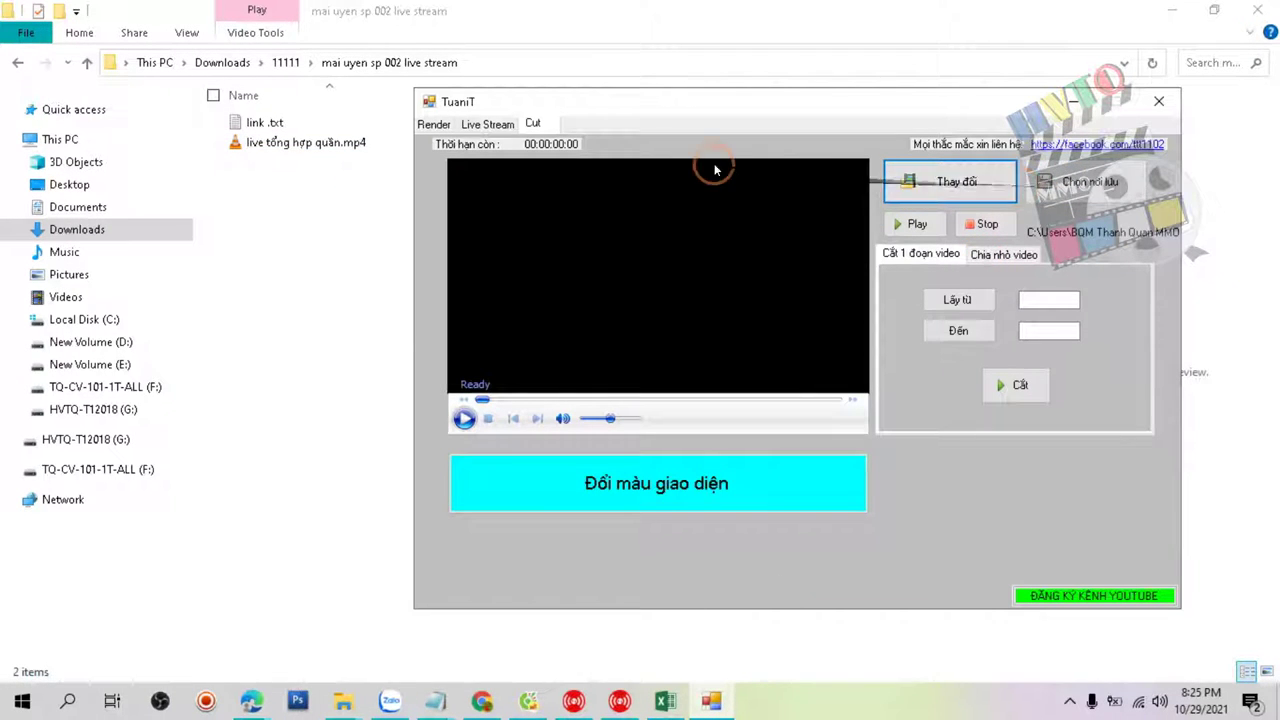
Set the save location to the live stream folder inside Downloads > 11111.
click(1036, 186)
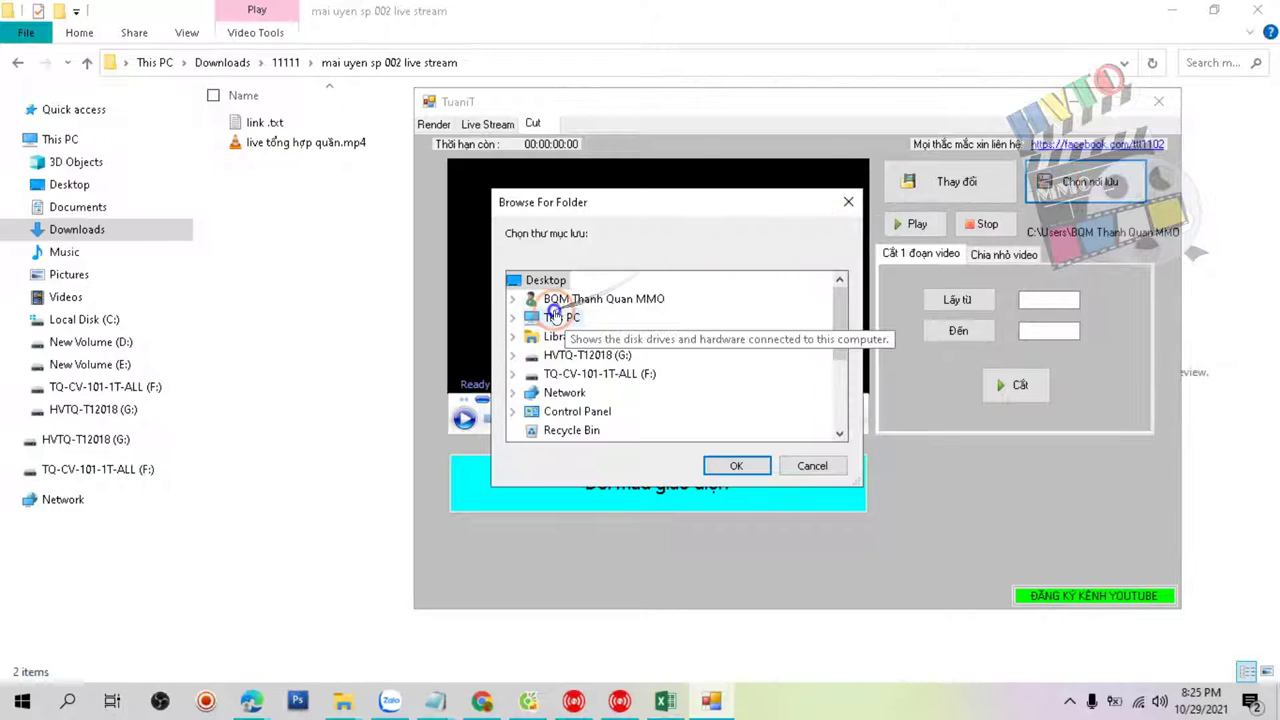
click(585, 315)
scroll(575, 314, down, 1)
double_click(589, 298)
double_click(594, 332)
scroll(640, 330, down, 1)
click(660, 318)
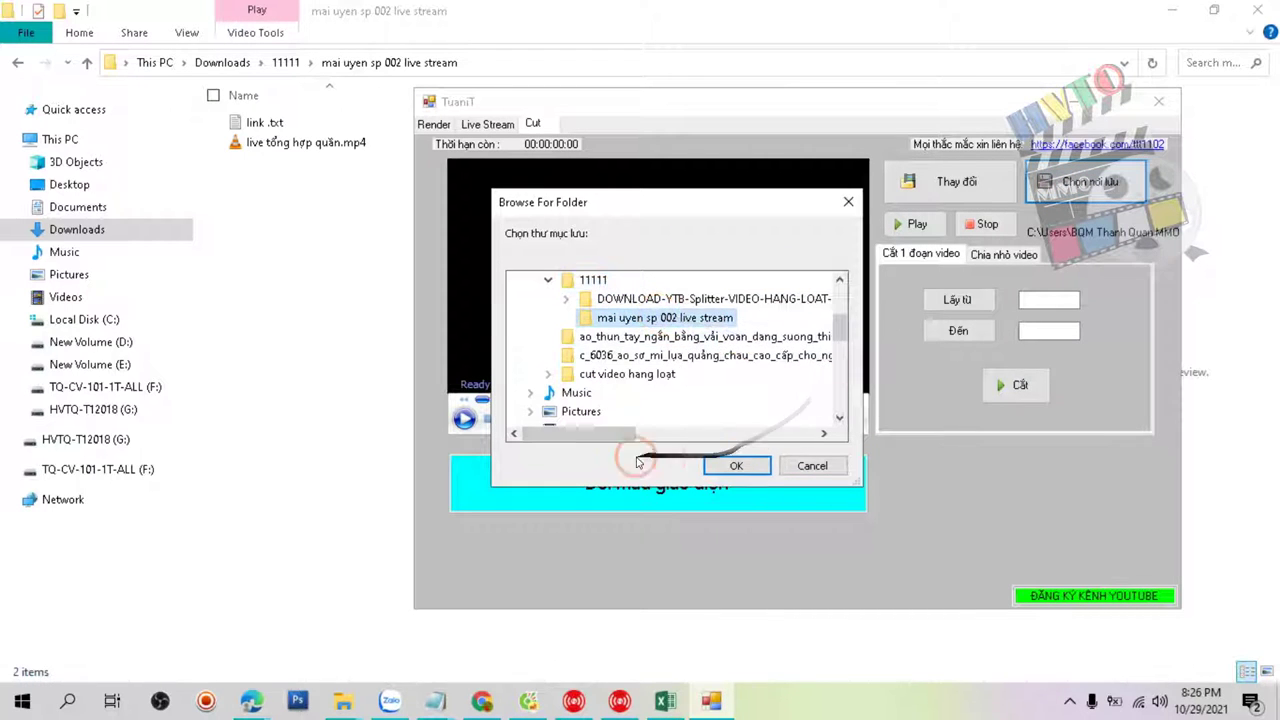
click(720, 468)
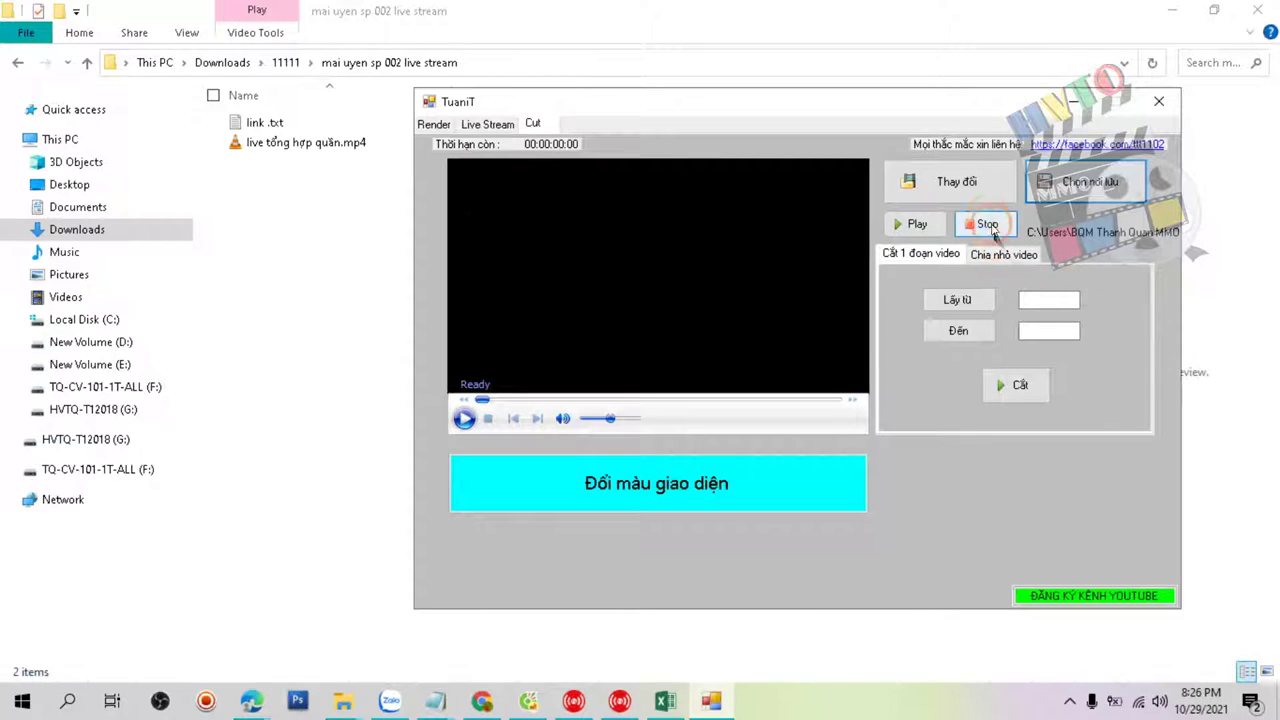
Switch to splitting the video into small parts (Chia nhỏ video) with a segment length of 00:01:00.
click(1002, 256)
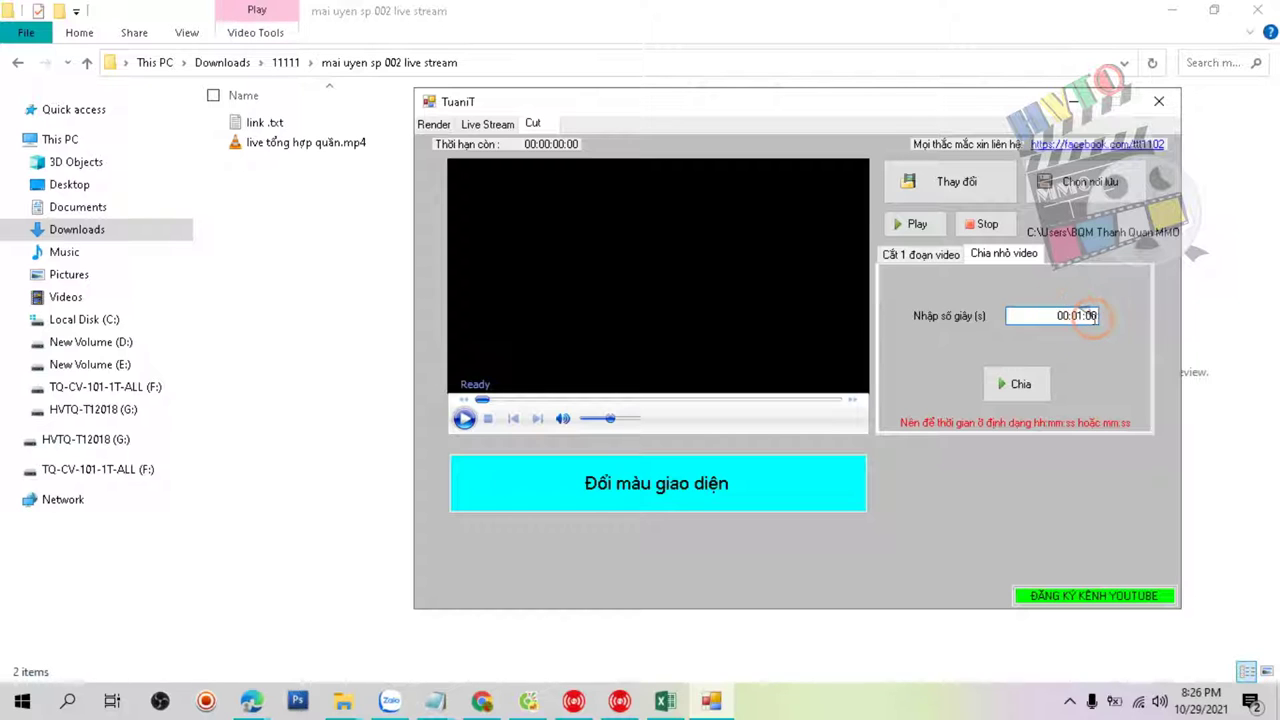
In File Explorer, create a folder named "chia nho 60 giay 001" in the live stream folder.
mouse_move(343, 700)
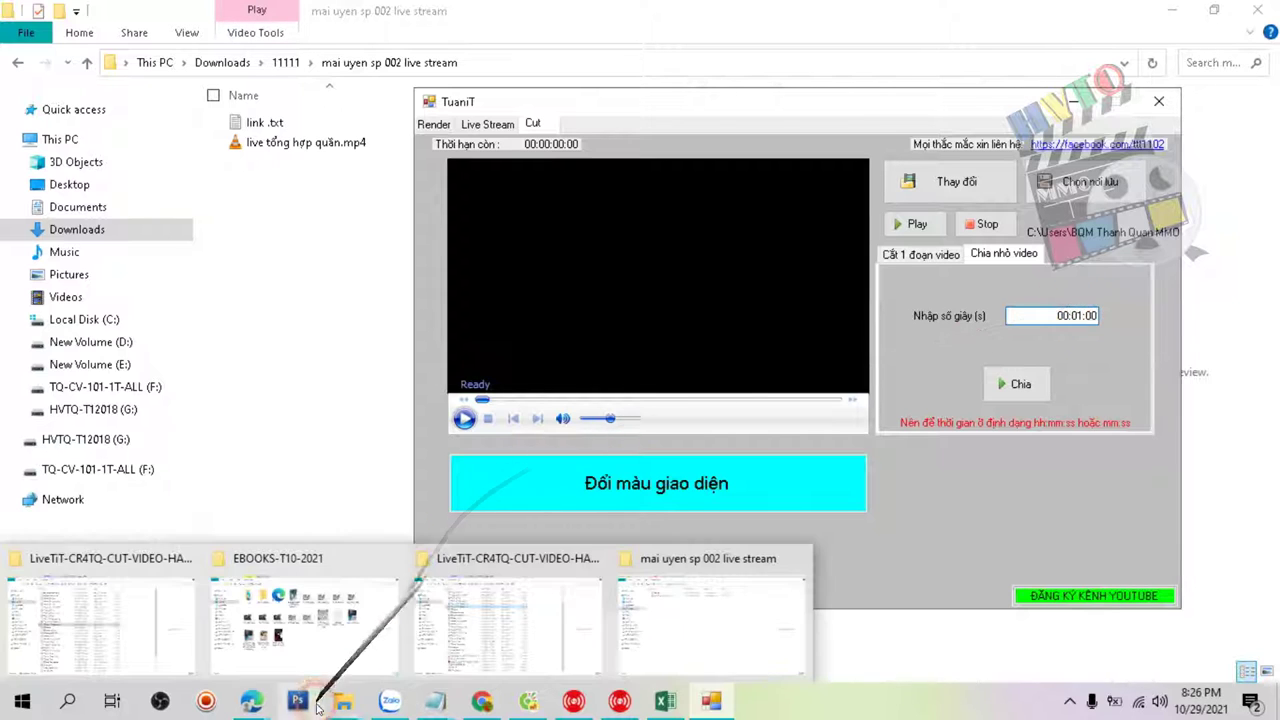
click(688, 655)
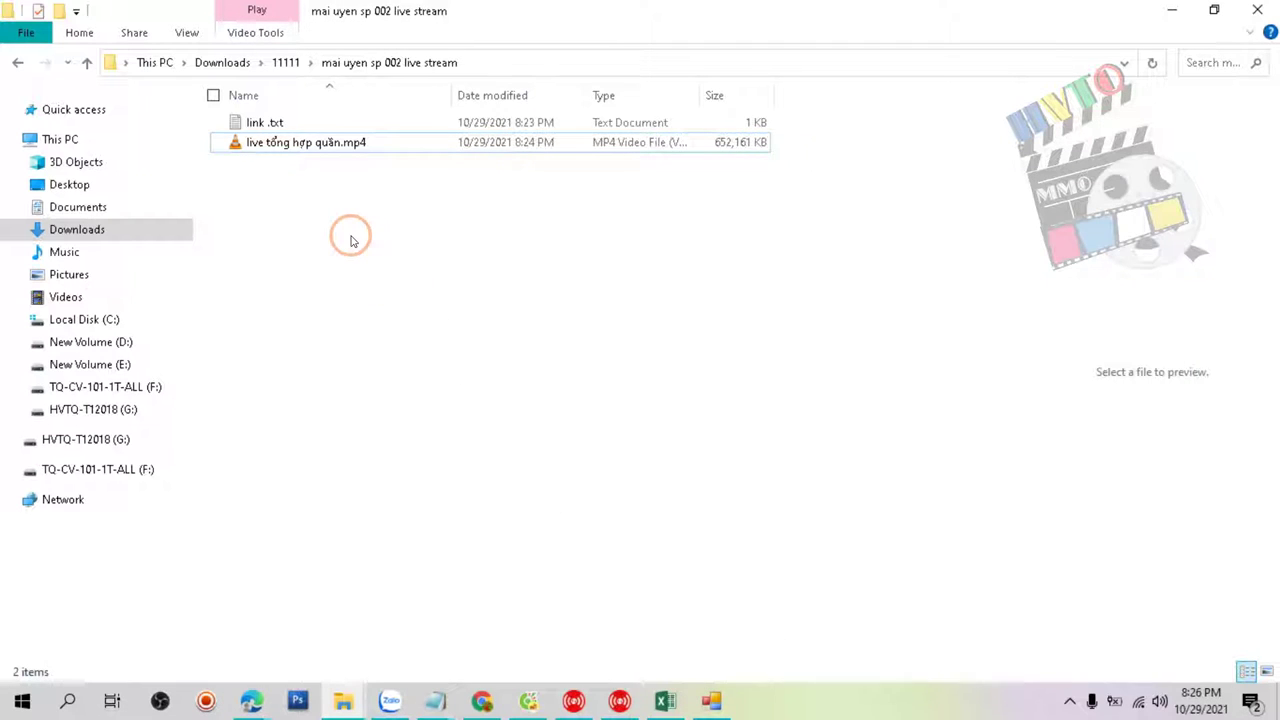
key(ctrl+shift+n)
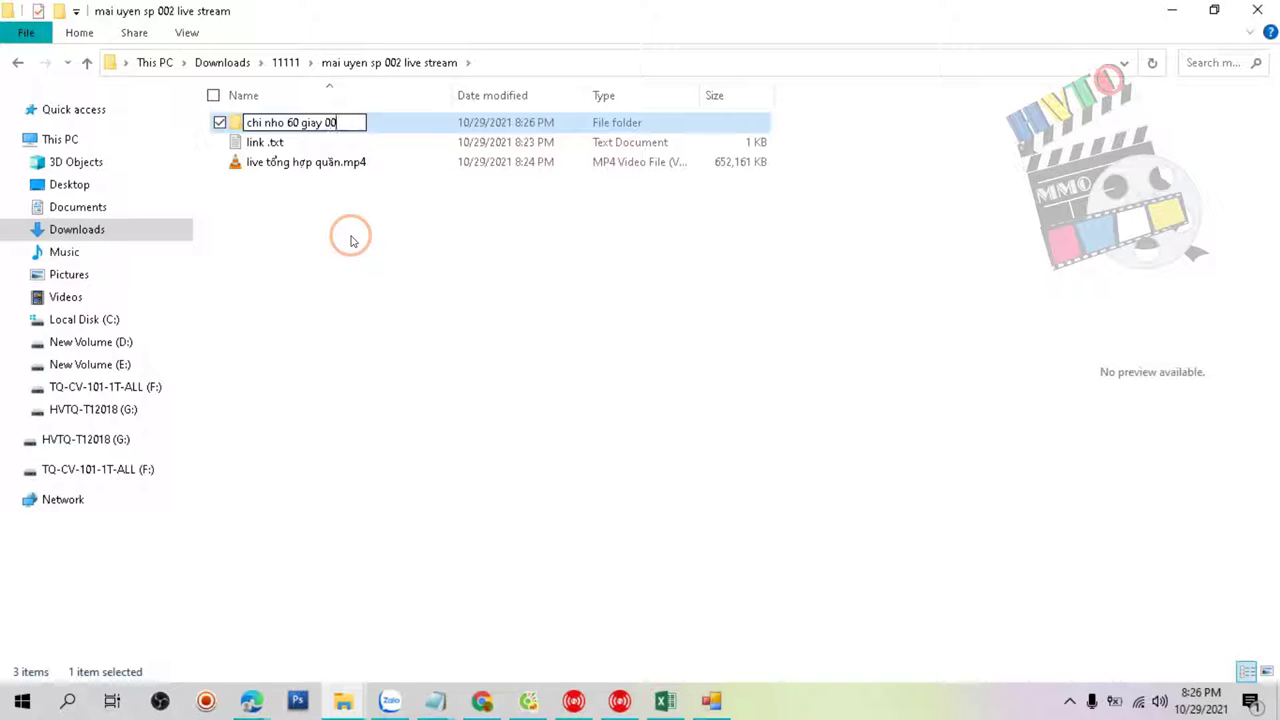
click(430, 247)
click(266, 123)
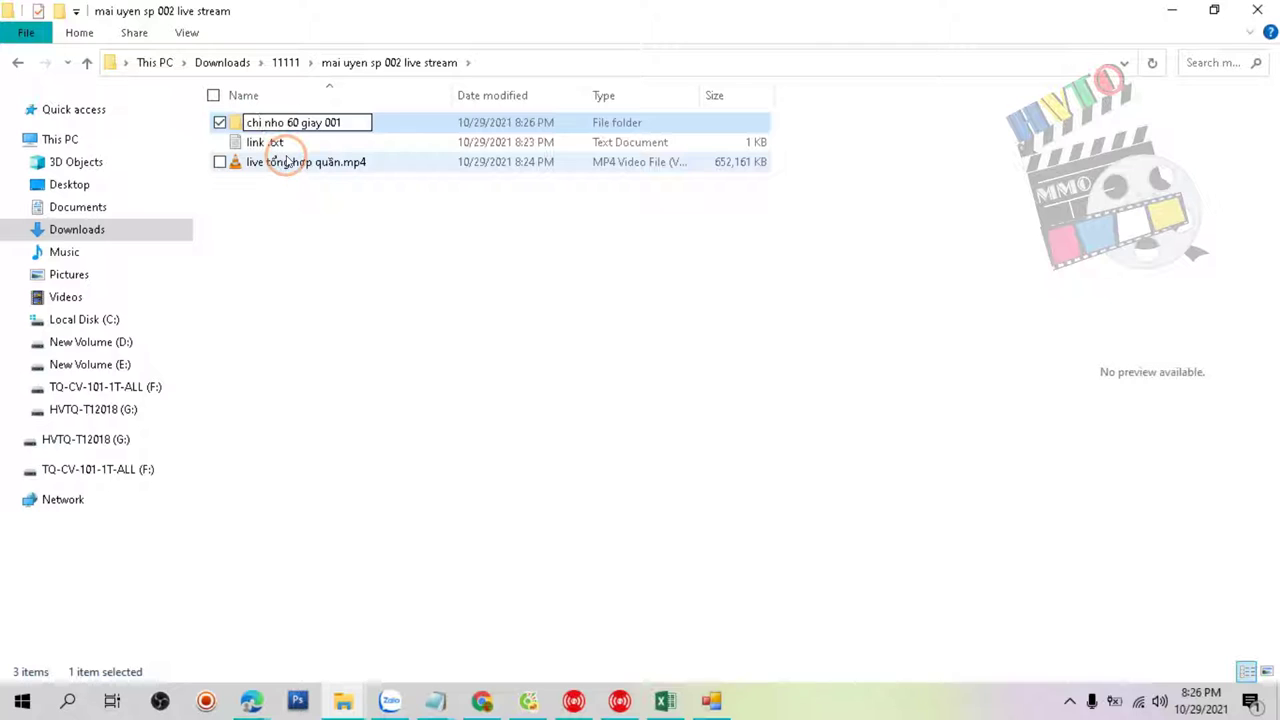
key(Return)
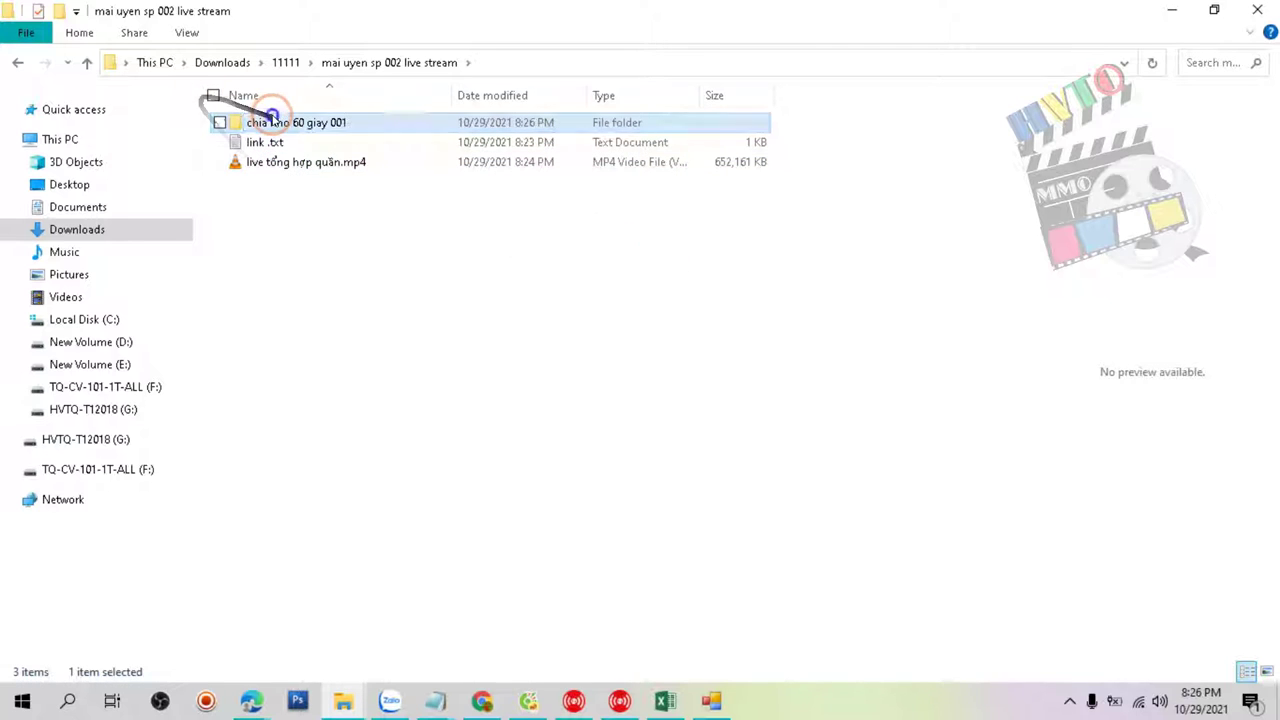
Back in TuaniT, set the save location to the chia nho 60 giay 001 folder and start splitting the video.
click(712, 700)
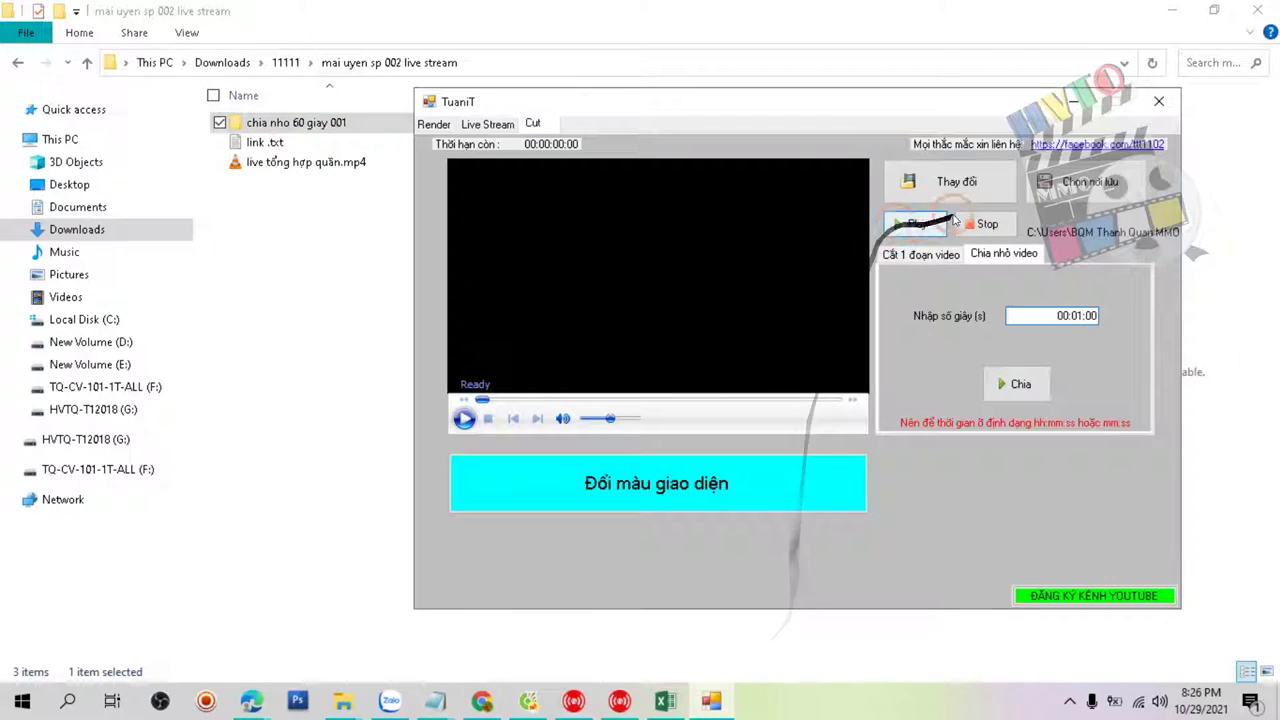
click(1063, 200)
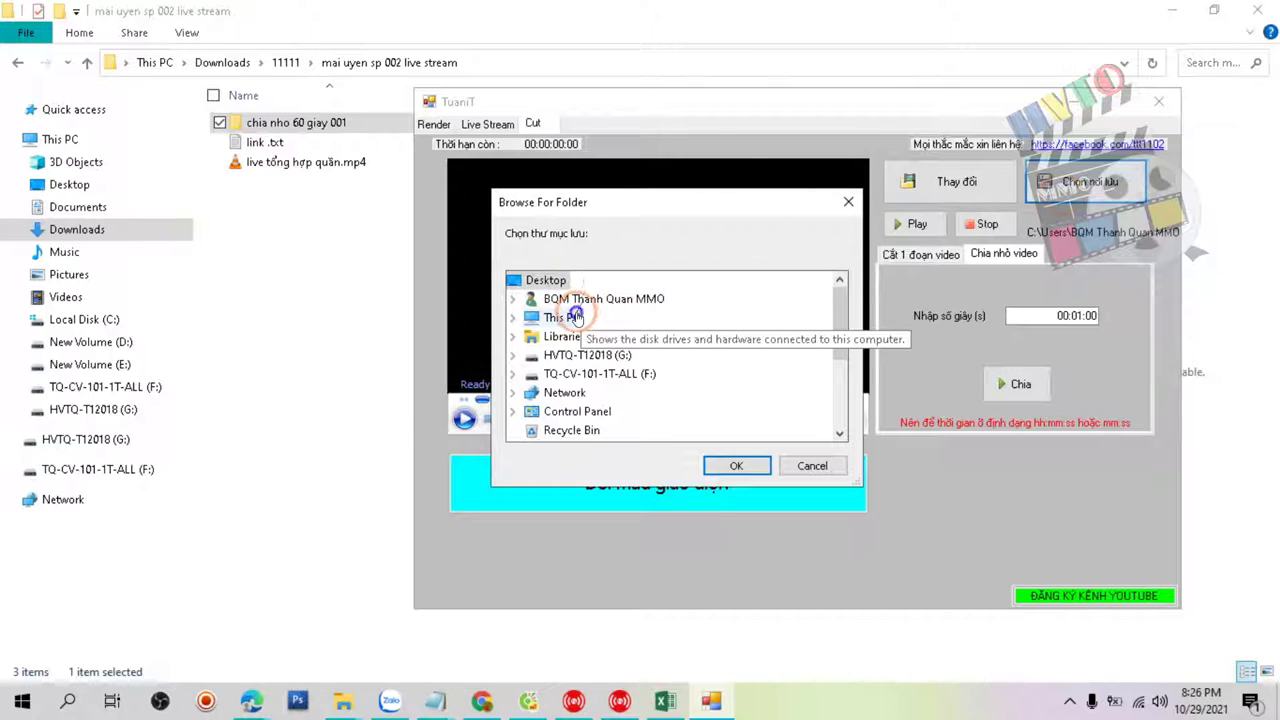
double_click(592, 358)
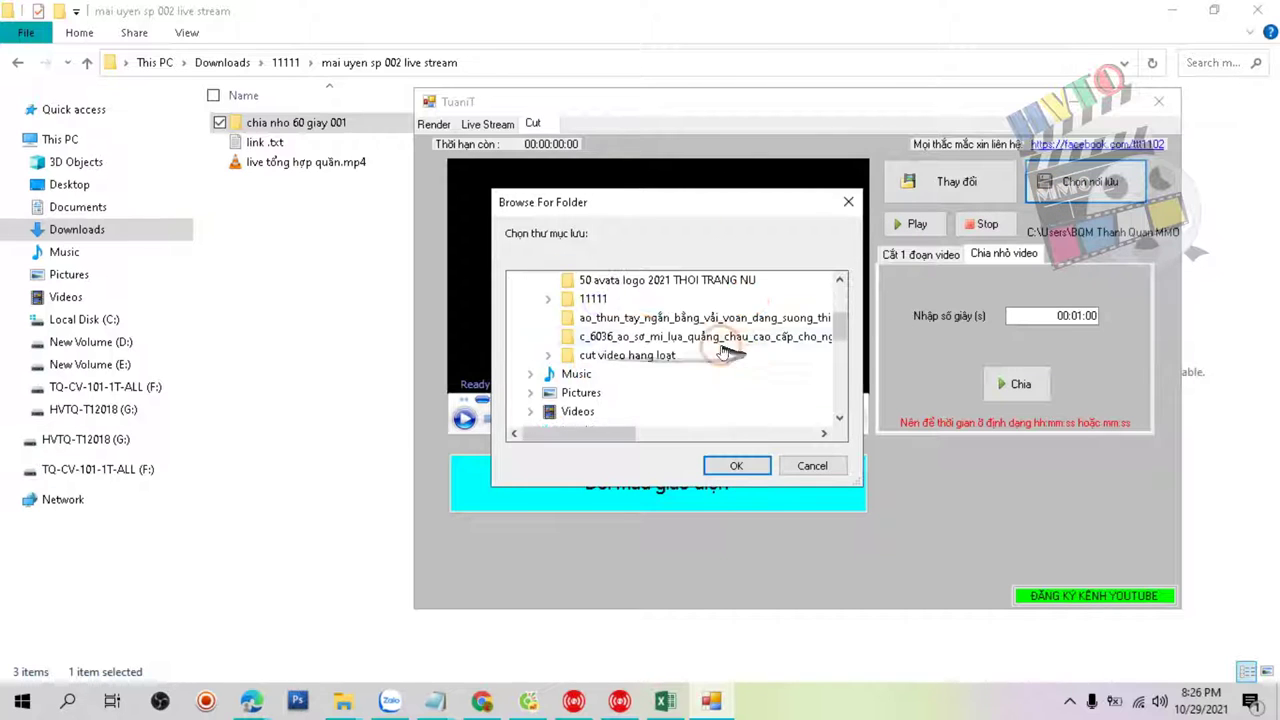
double_click(593, 298)
double_click(663, 340)
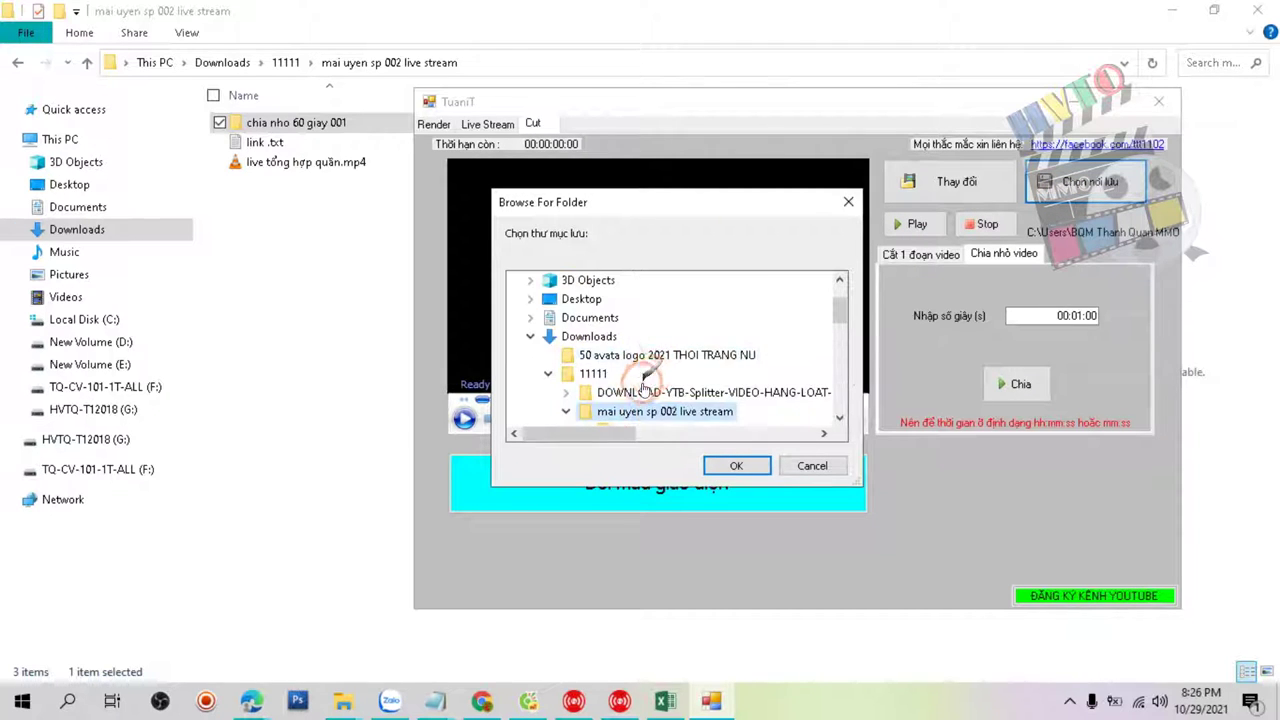
click(632, 374)
click(734, 465)
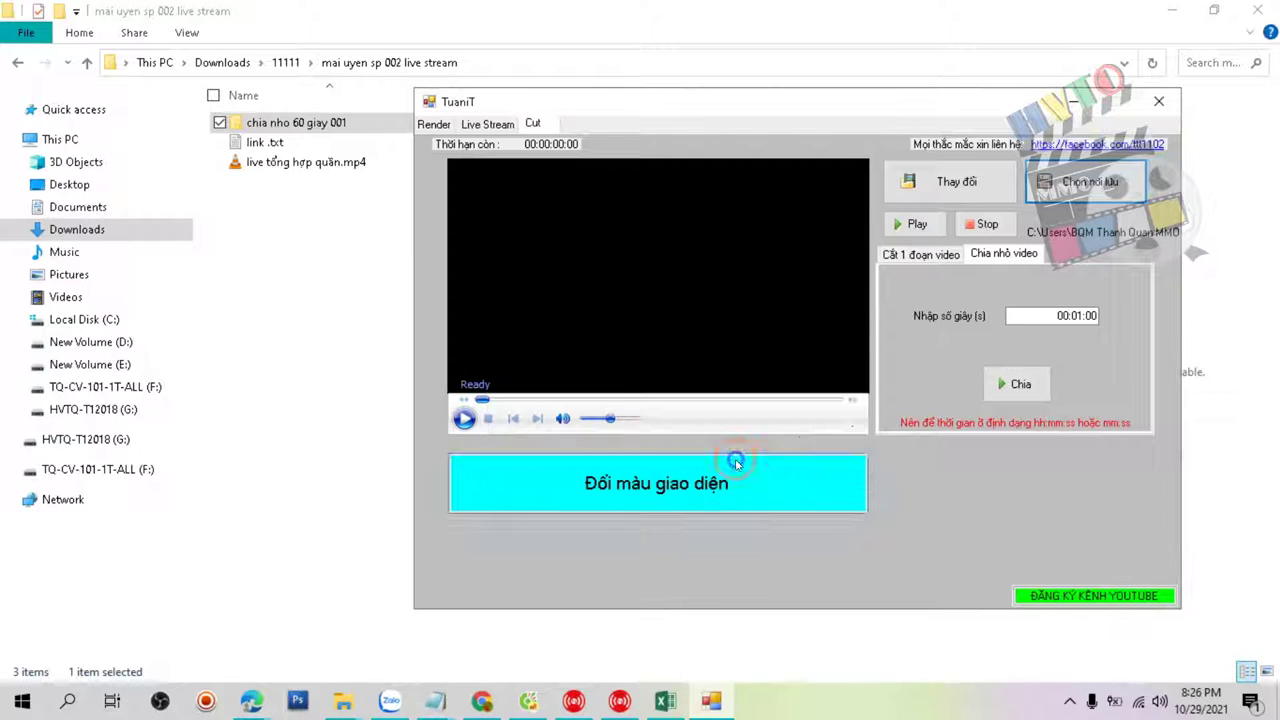
click(1020, 384)
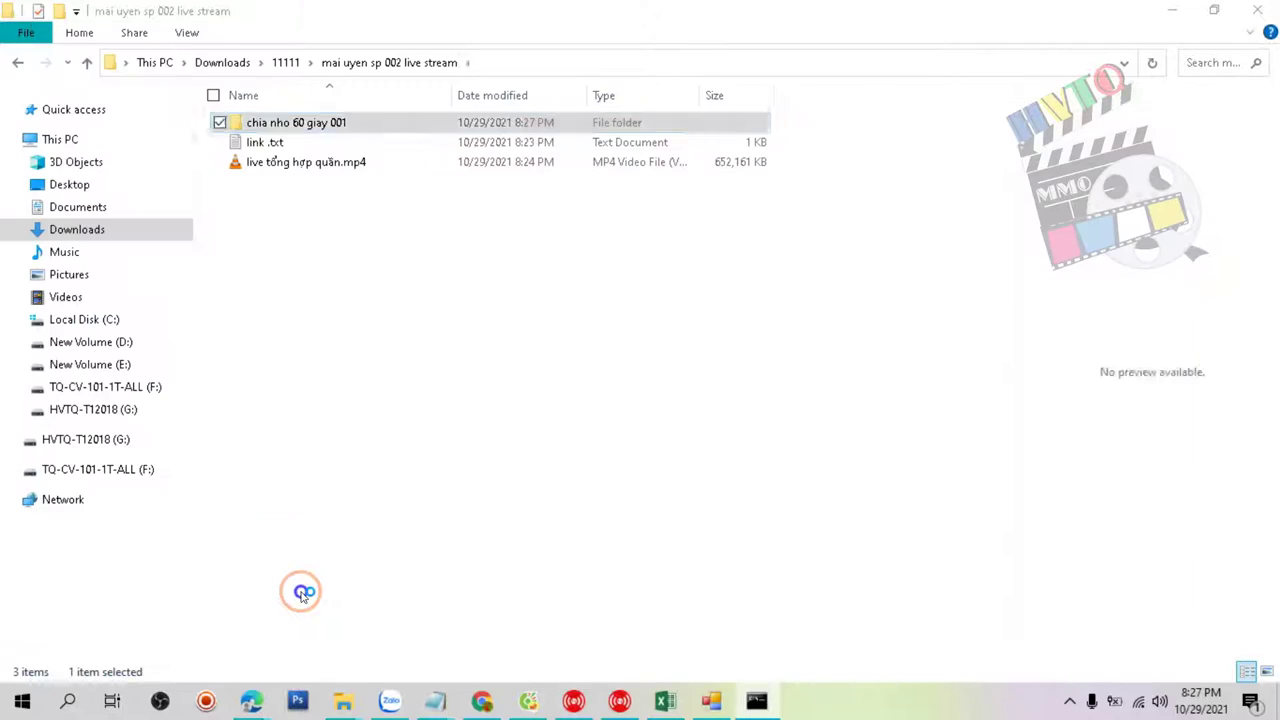
Open the chia nho 60 giay 001 folder to watch the split clips being written and check the console's progress.
double_click(291, 123)
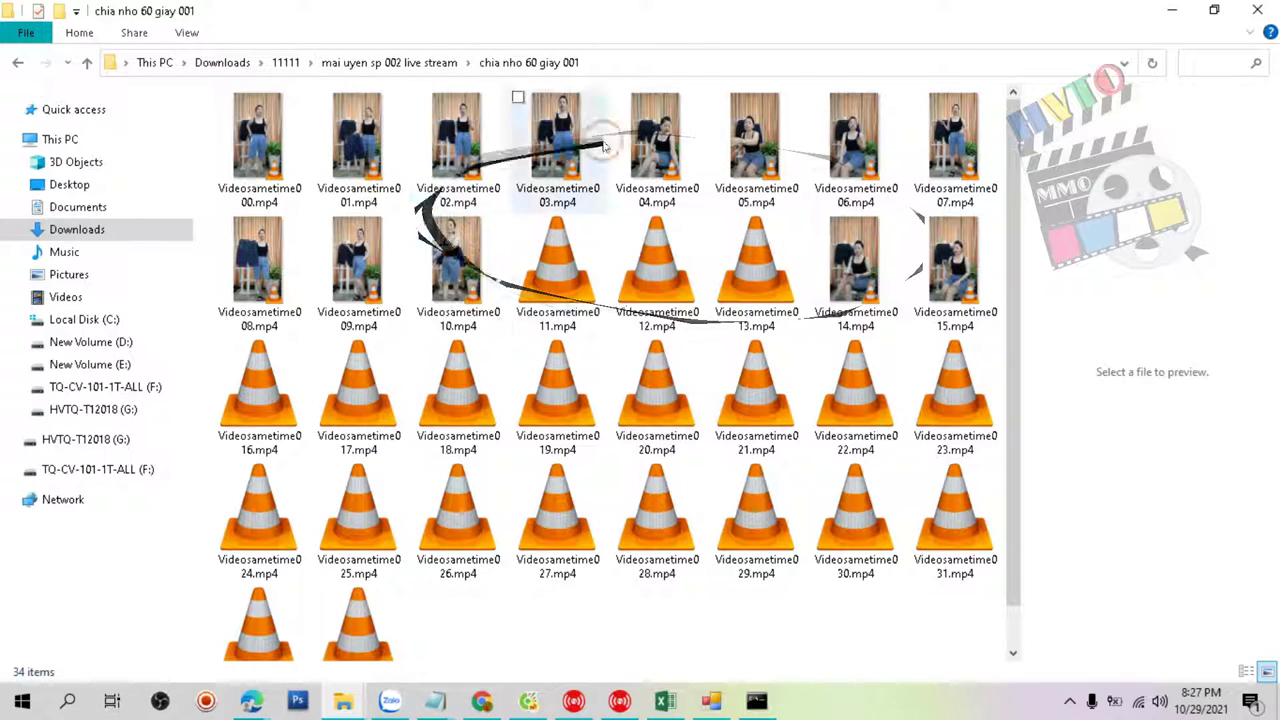
scroll(460, 308, down, 1)
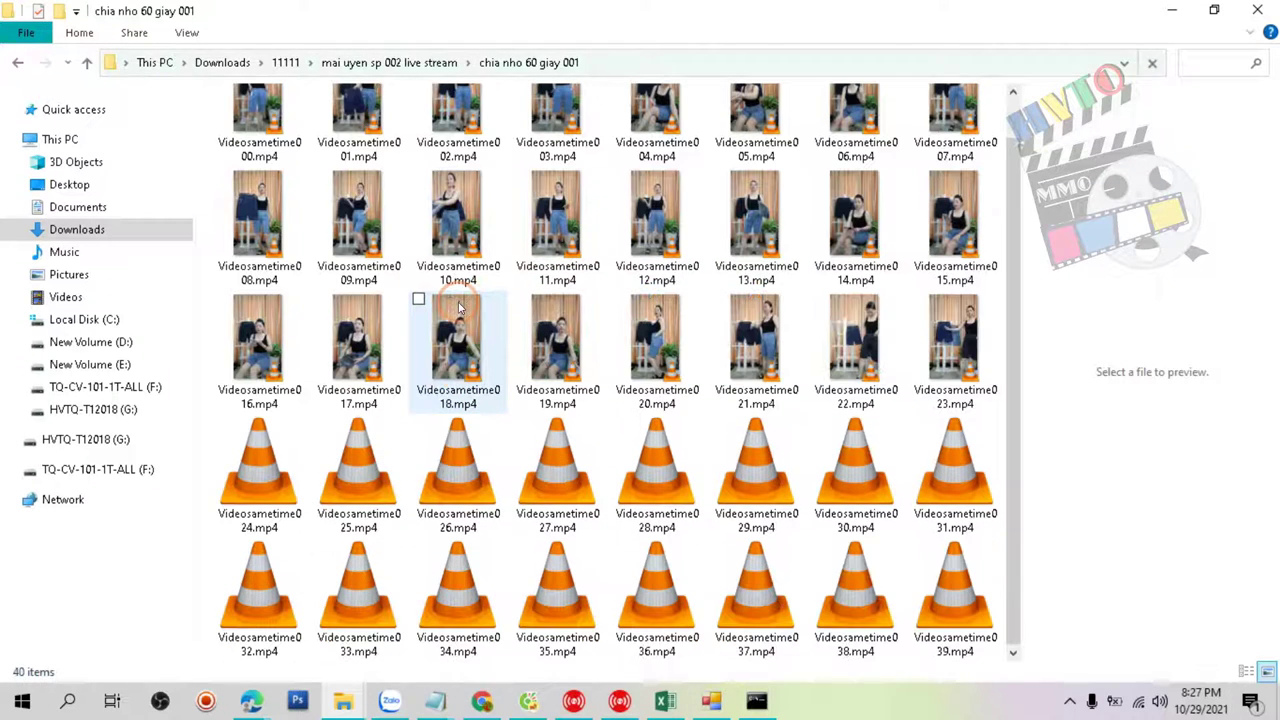
scroll(502, 375, down, 1)
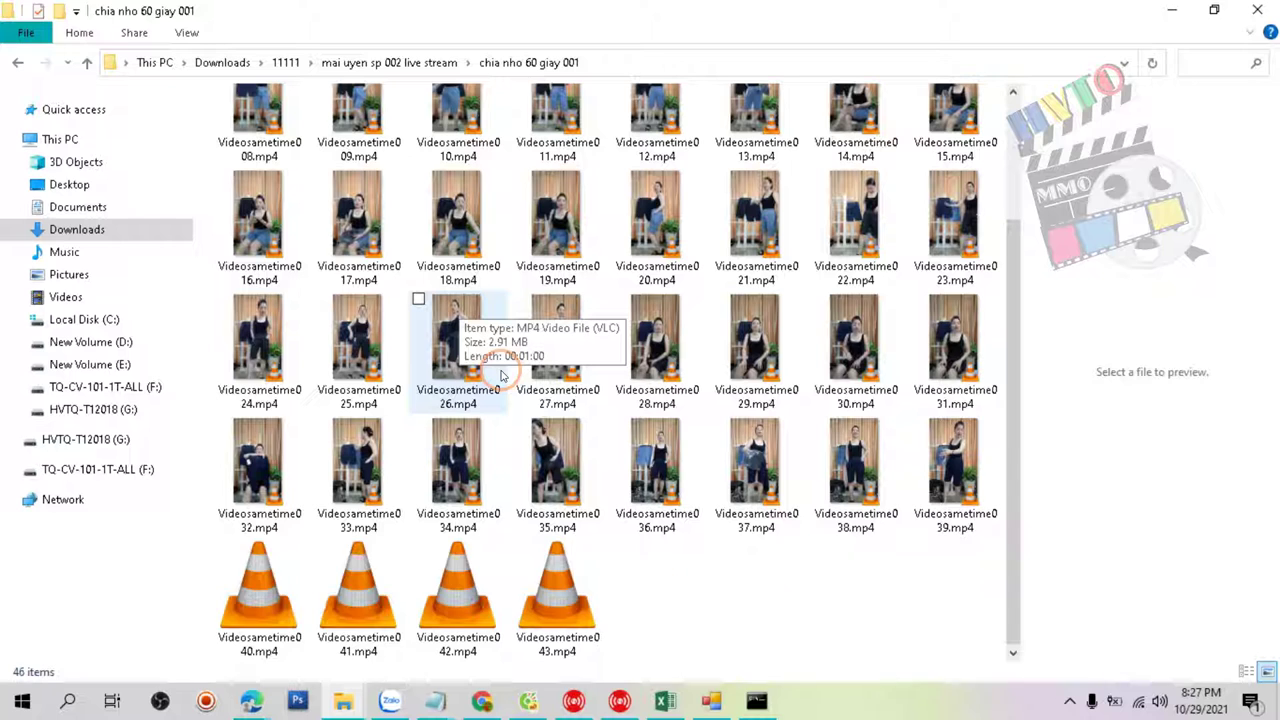
scroll(502, 375, down, 1)
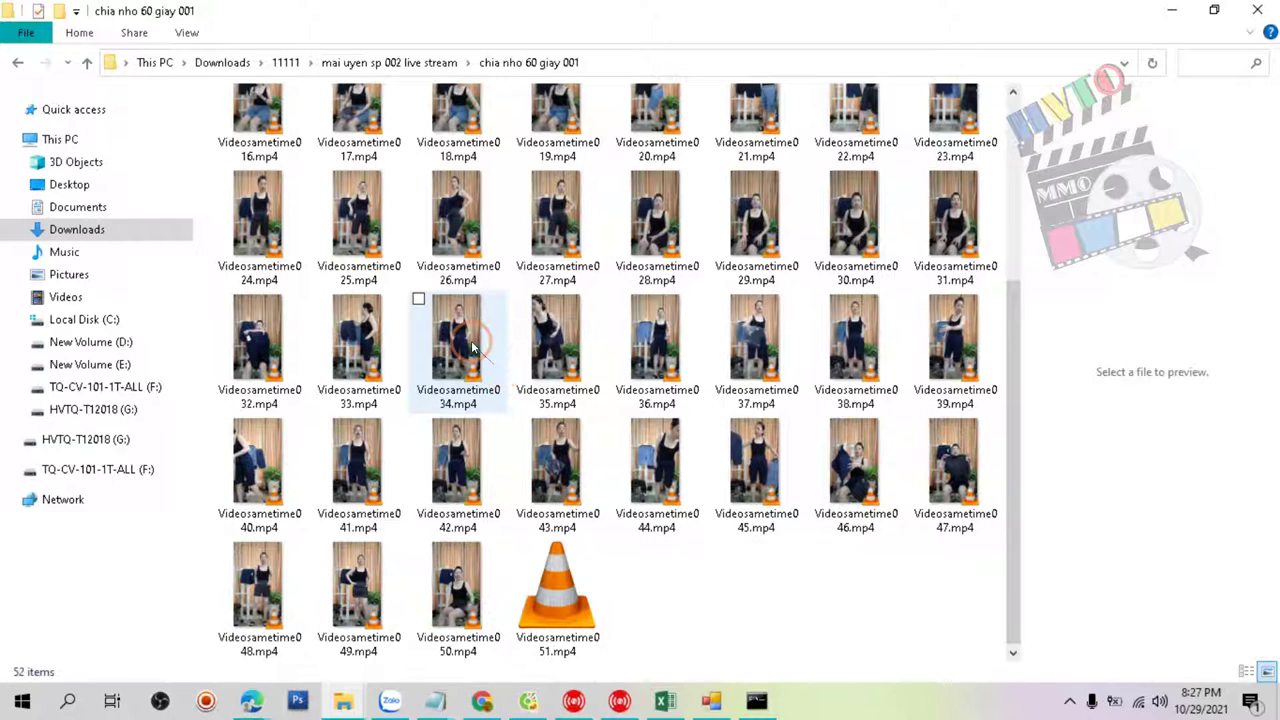
scroll(567, 287, down, 1)
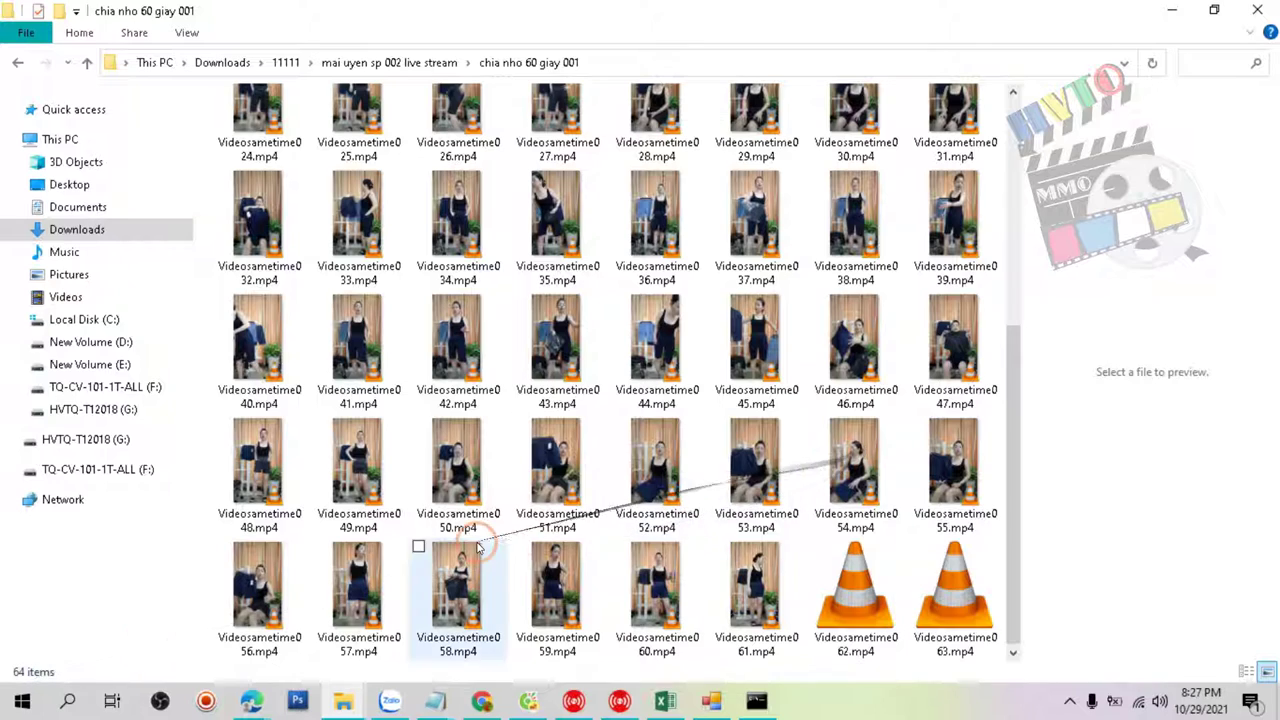
click(748, 700)
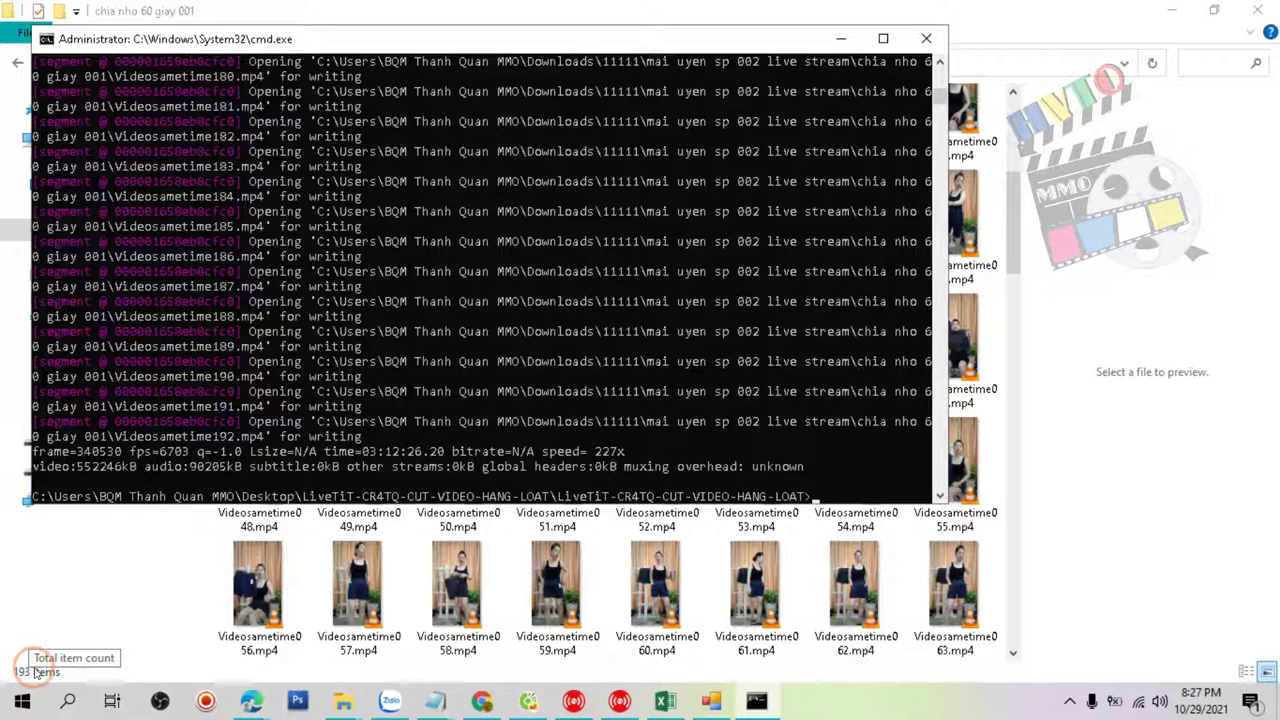
Look through the finished clips in the output folder and preview a few, including Videosametime000.mp4.
click(894, 554)
scroll(894, 554, down, 5)
click(470, 272)
scroll(490, 270, down, 10)
scroll(478, 265, up, 15)
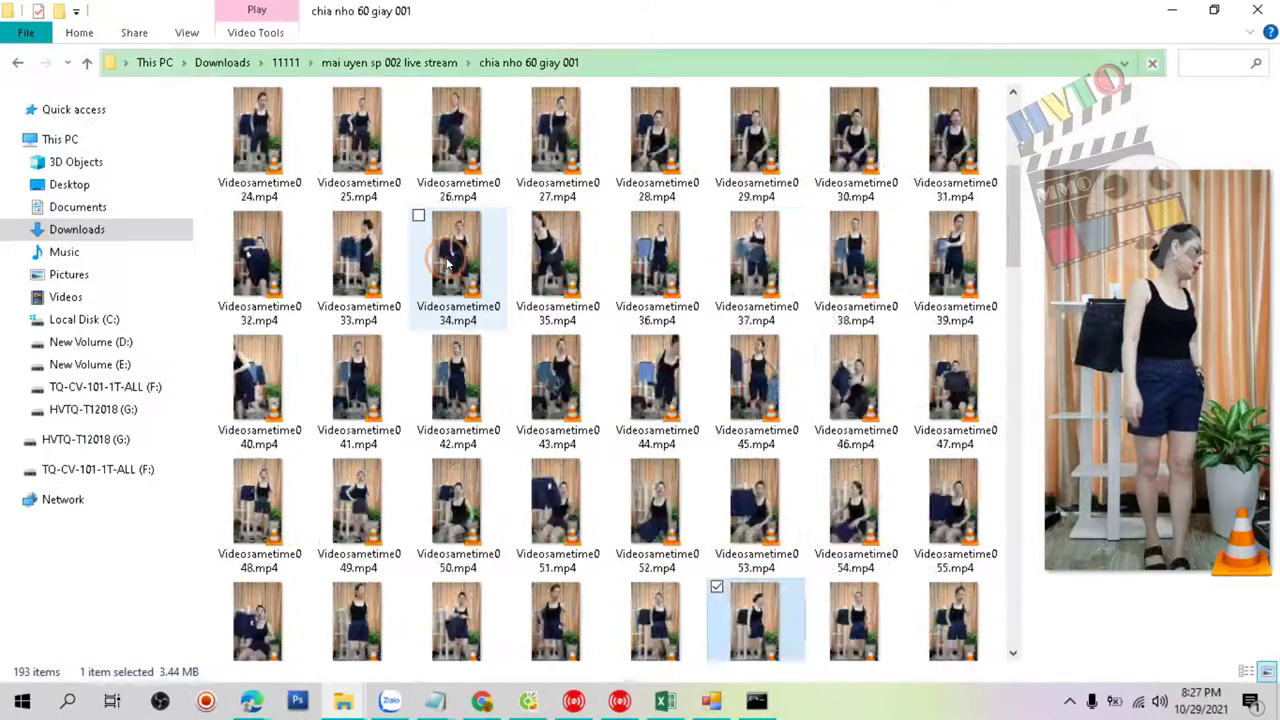
scroll(447, 263, up, 3)
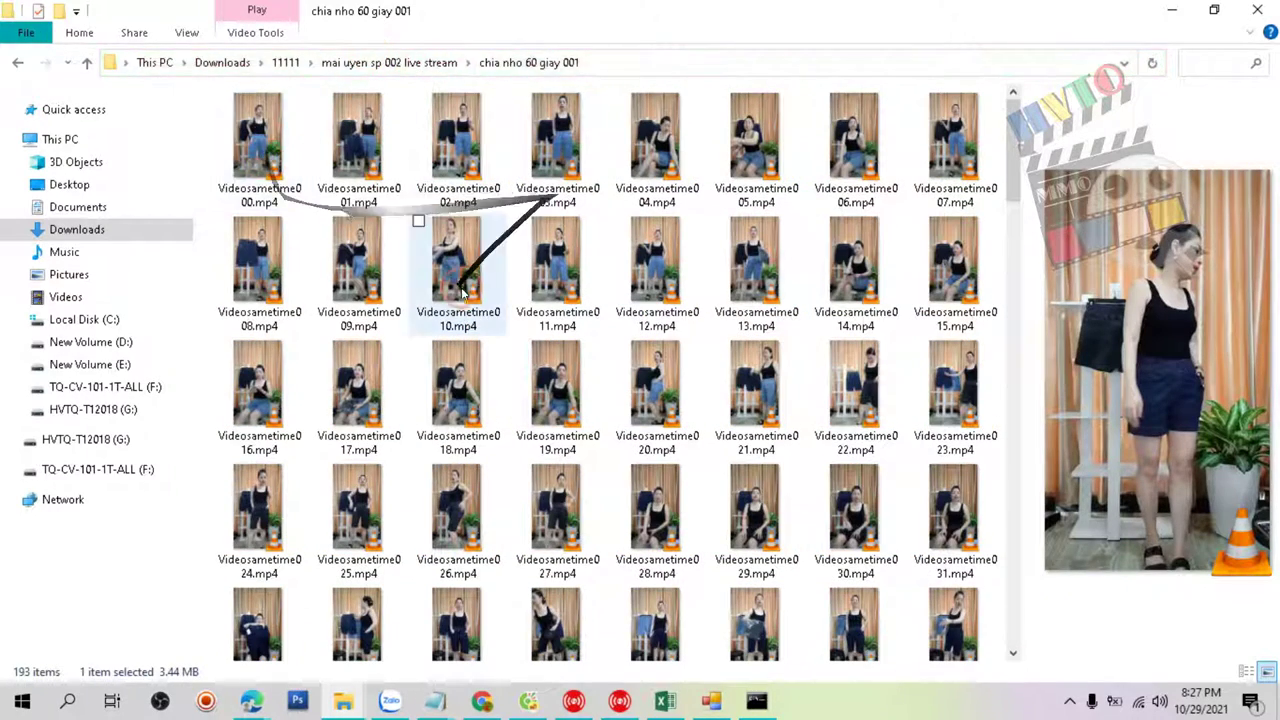
click(555, 262)
click(243, 152)
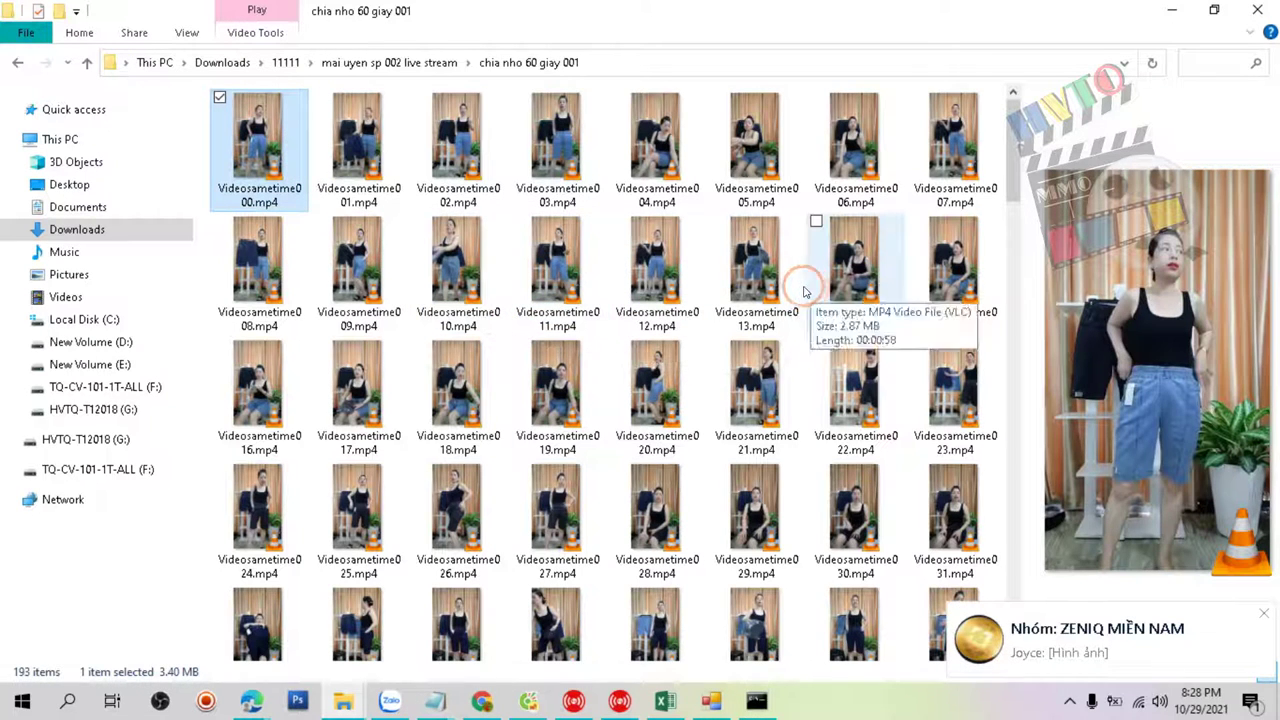
scroll(760, 230, down, 2)
scroll(660, 240, up, 2)
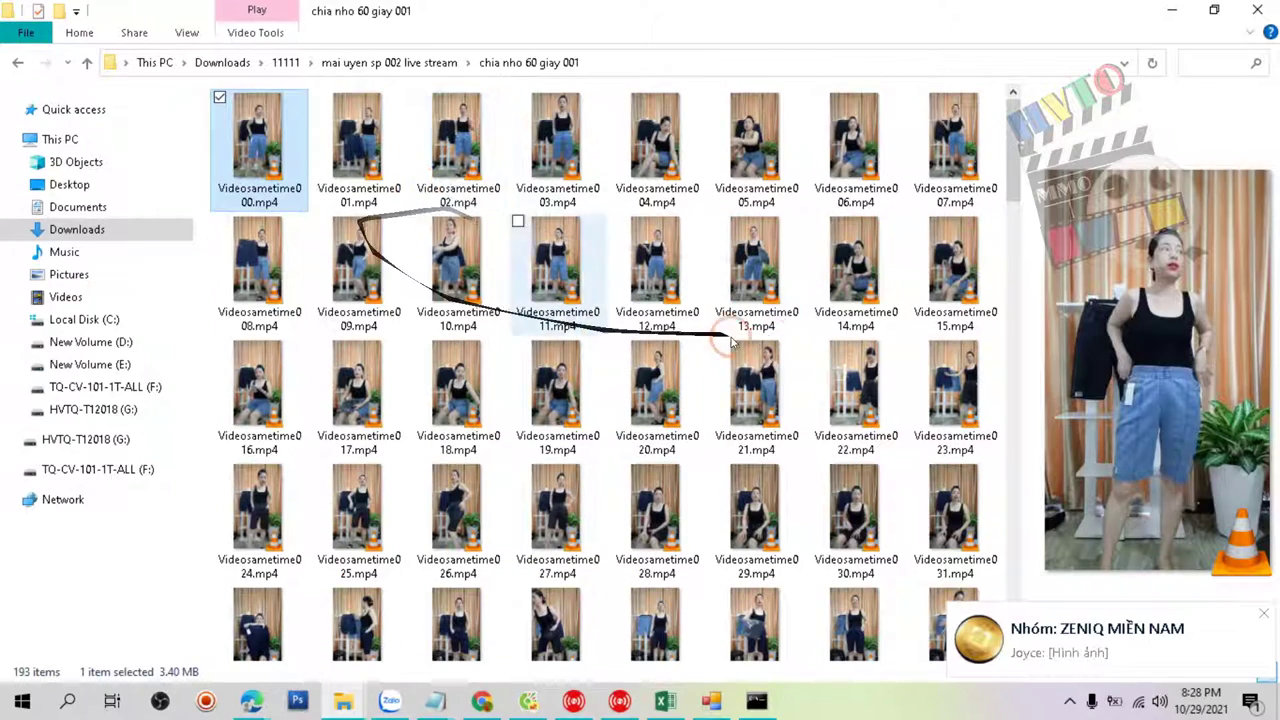
scroll(750, 320, down, 5)
scroll(700, 315, up, 5)
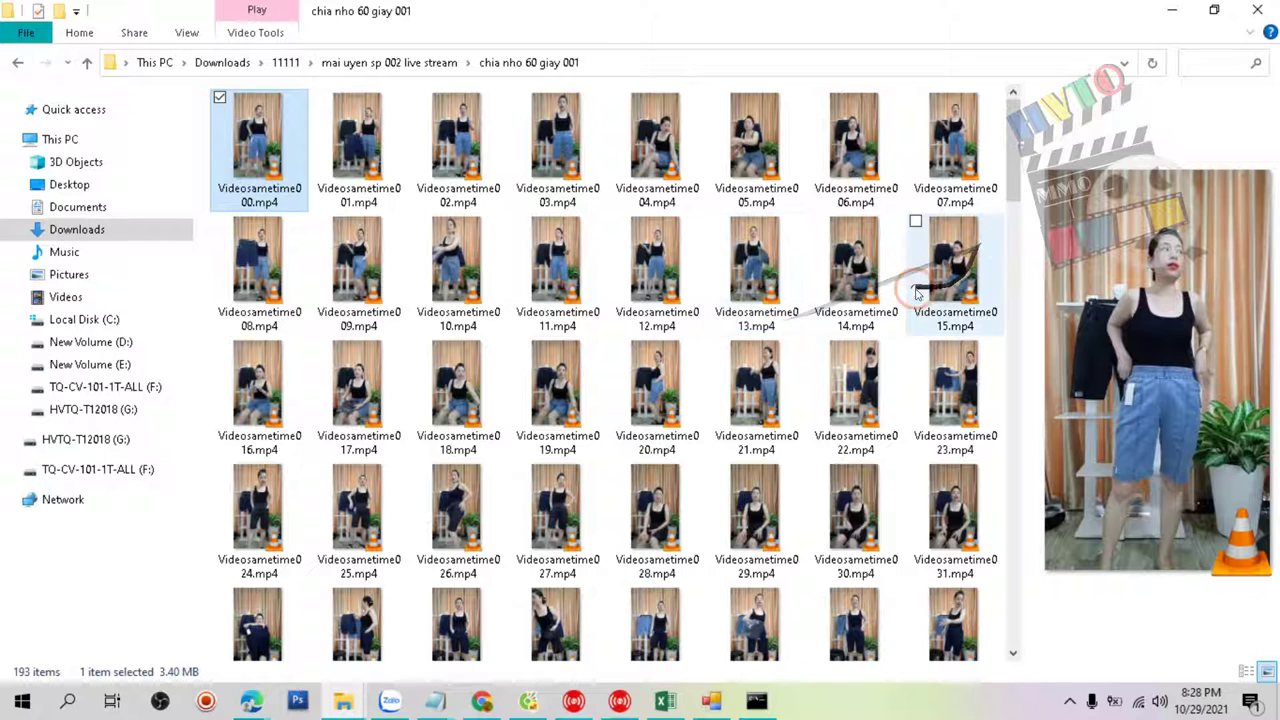
Switch to DHB Reup TikTok and delete all old videos from its video list.
mouse_move(600, 710)
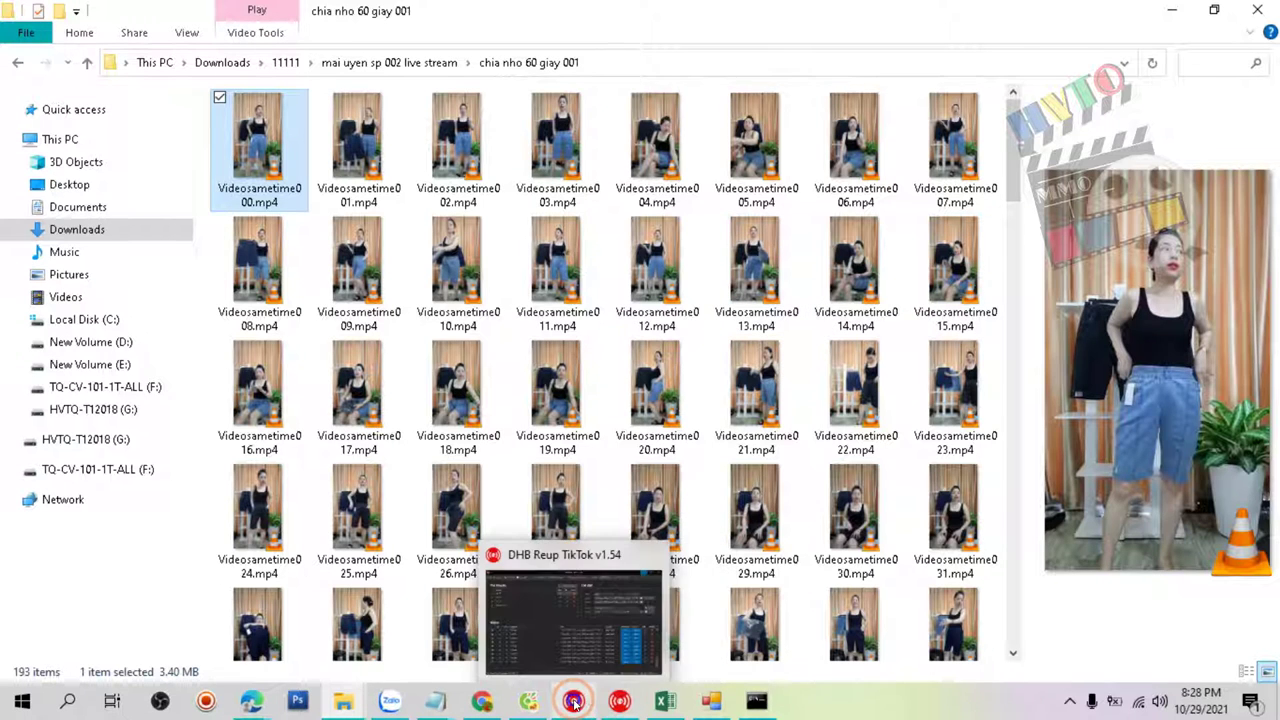
click(620, 701)
click(601, 428)
key(ctrl+a)
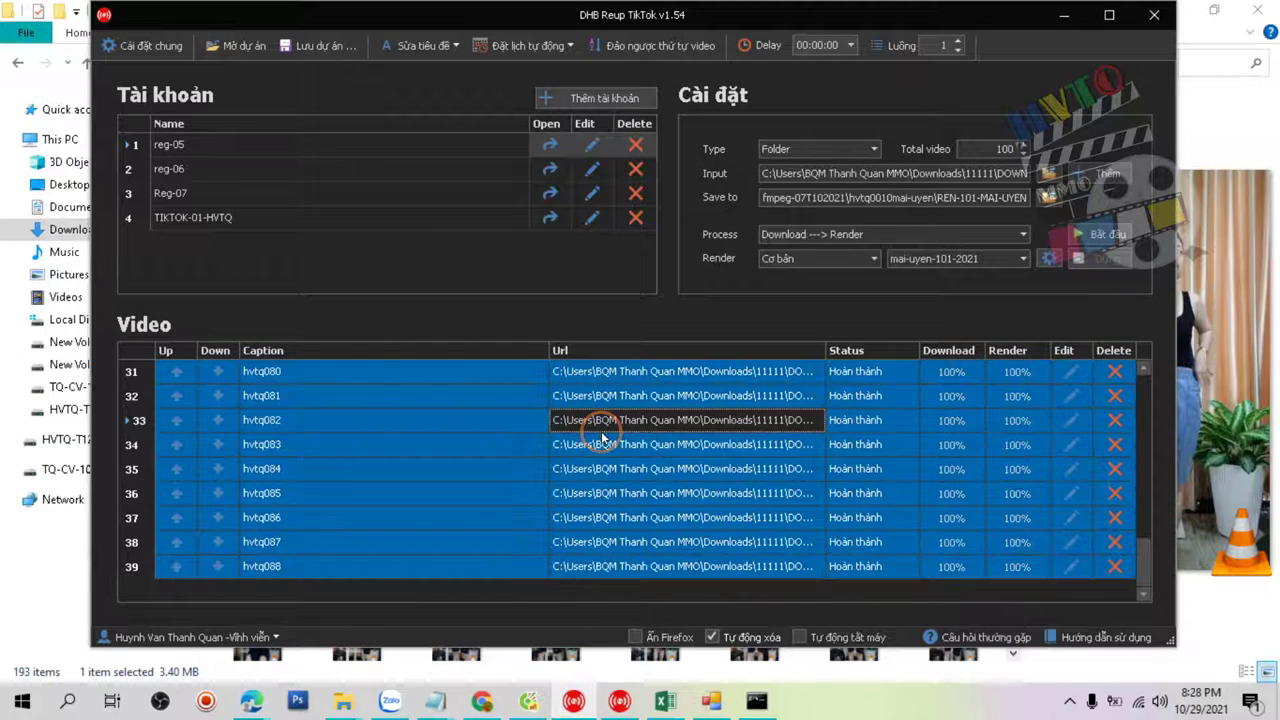
key(Delete)
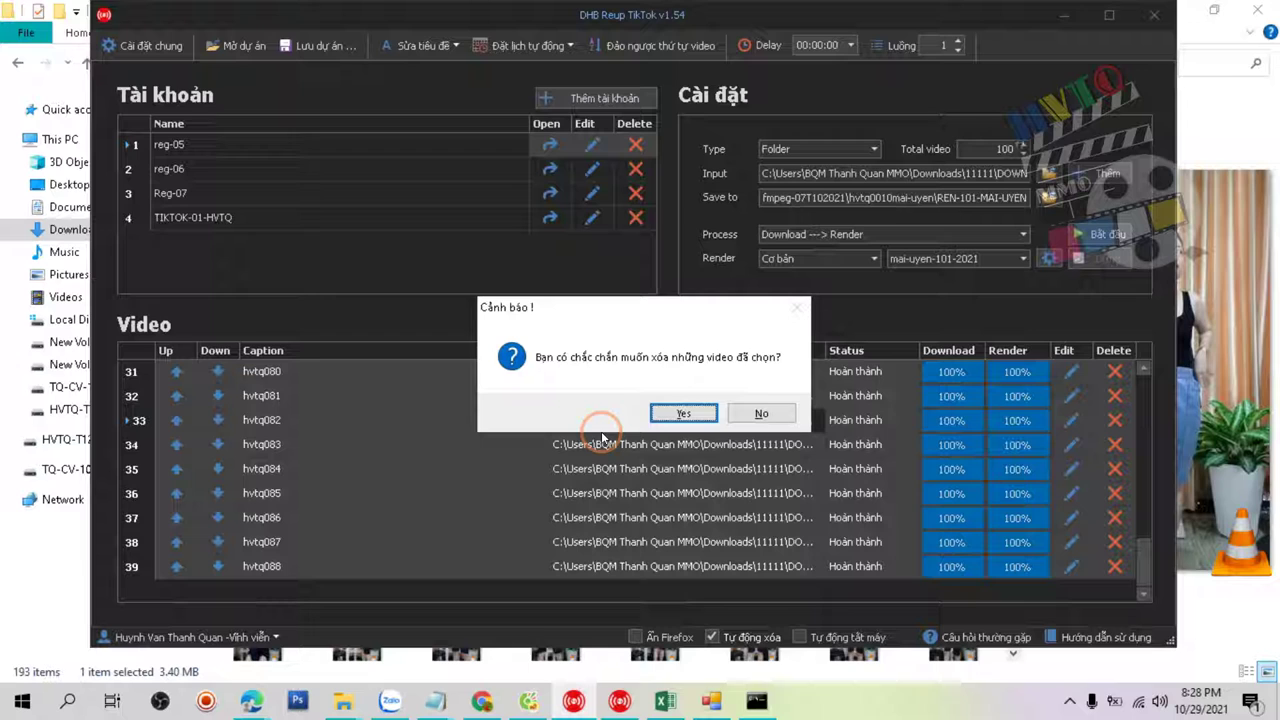
click(660, 415)
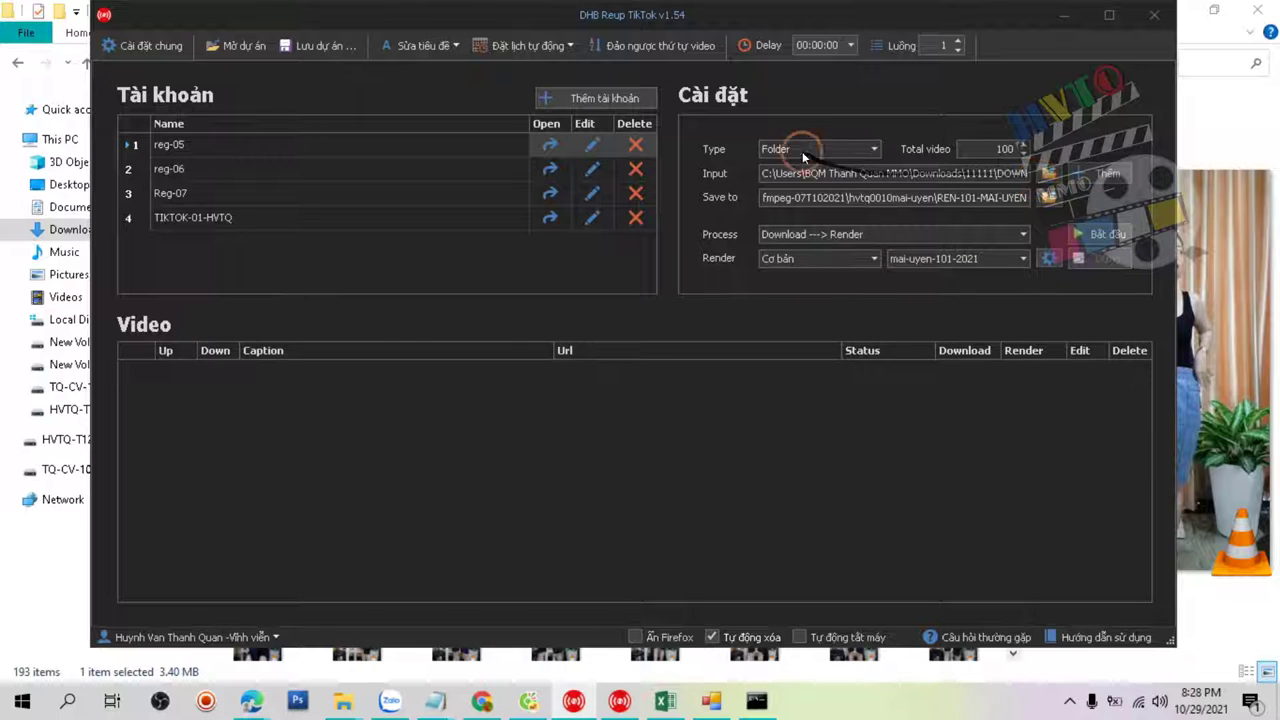
Browse for the input folder down to Downloads\11111\mai uyen sp 002 live stream\chia nho 60 giay 001.
click(1049, 176)
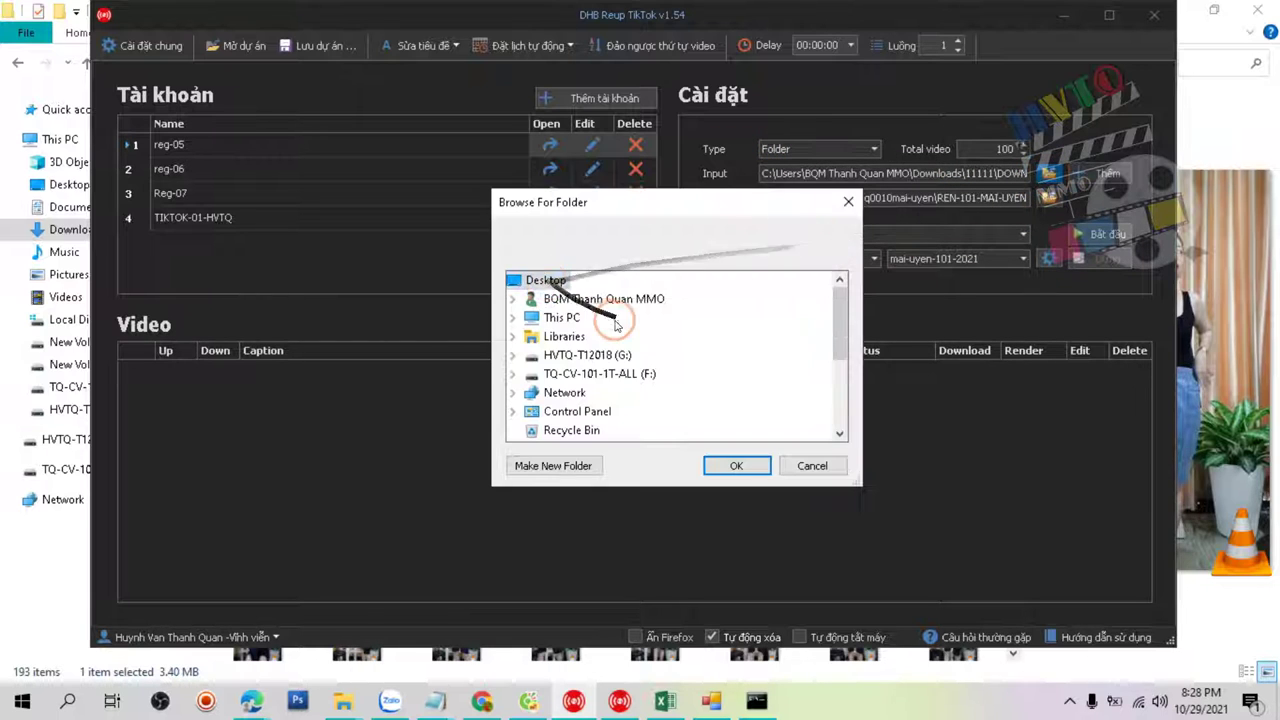
double_click(565, 397)
scroll(645, 343, down, 1)
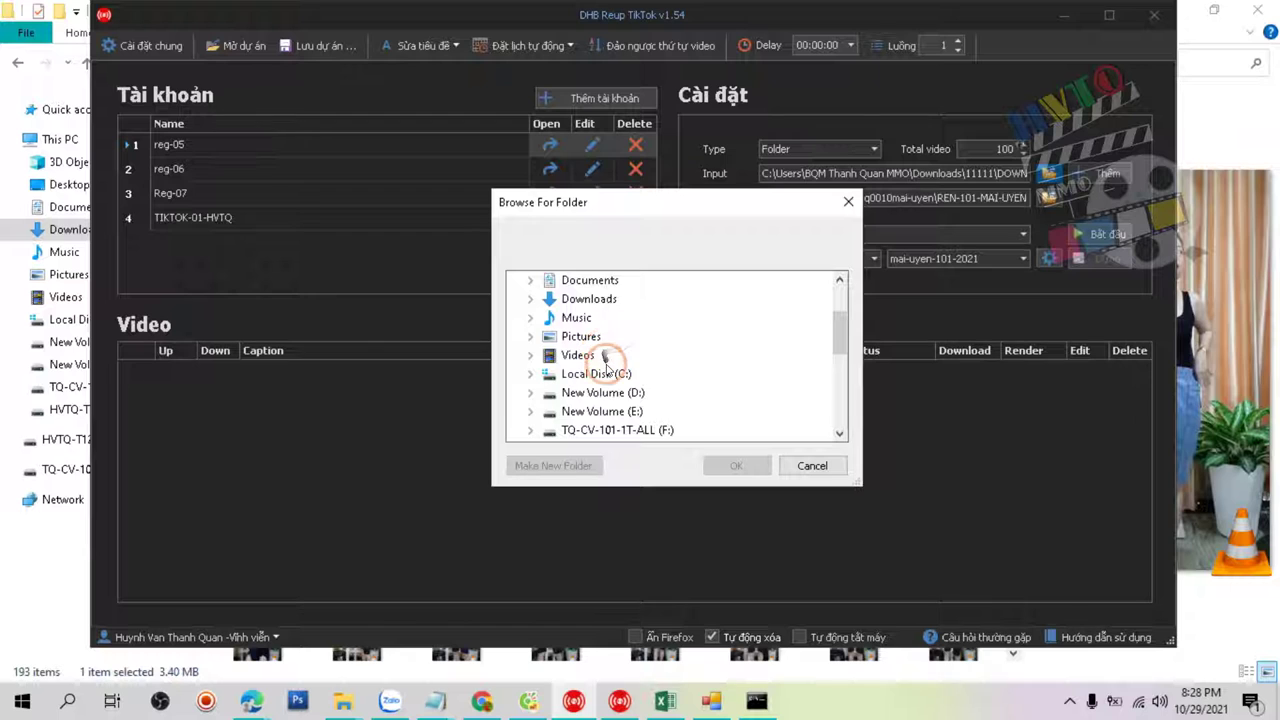
scroll(600, 360, down, 1)
scroll(585, 352, up, 2)
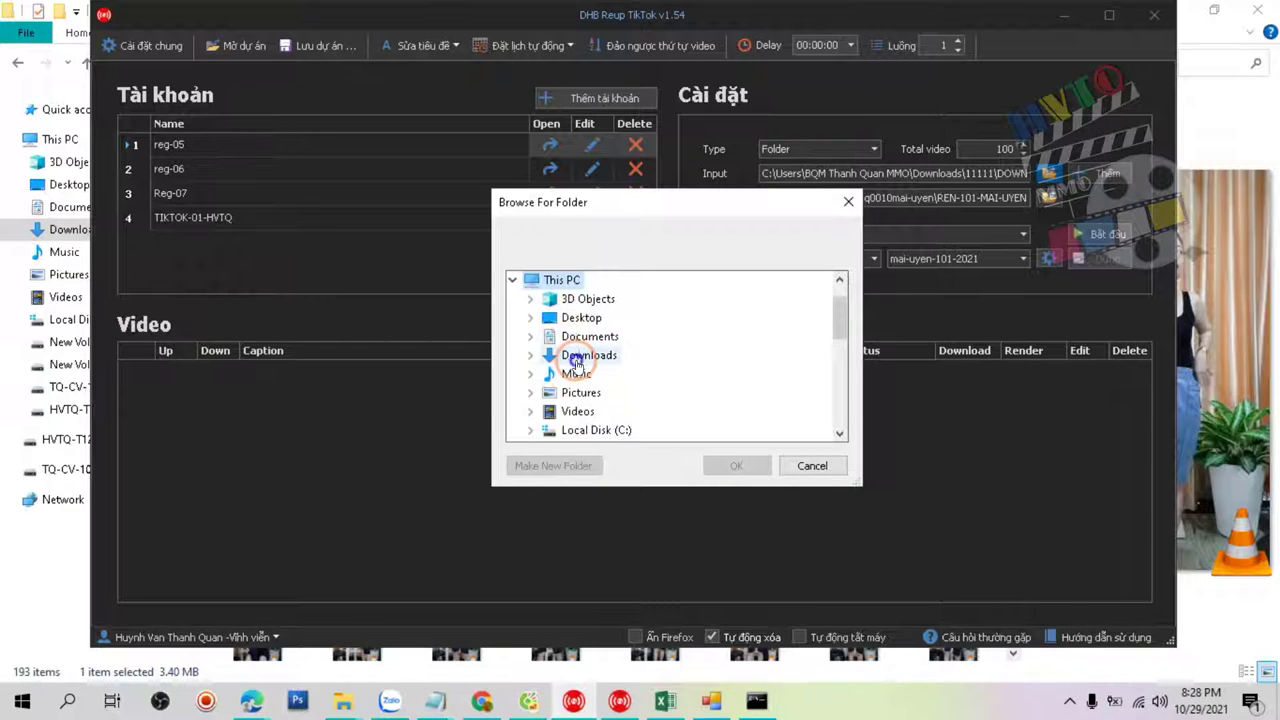
double_click(576, 357)
double_click(585, 298)
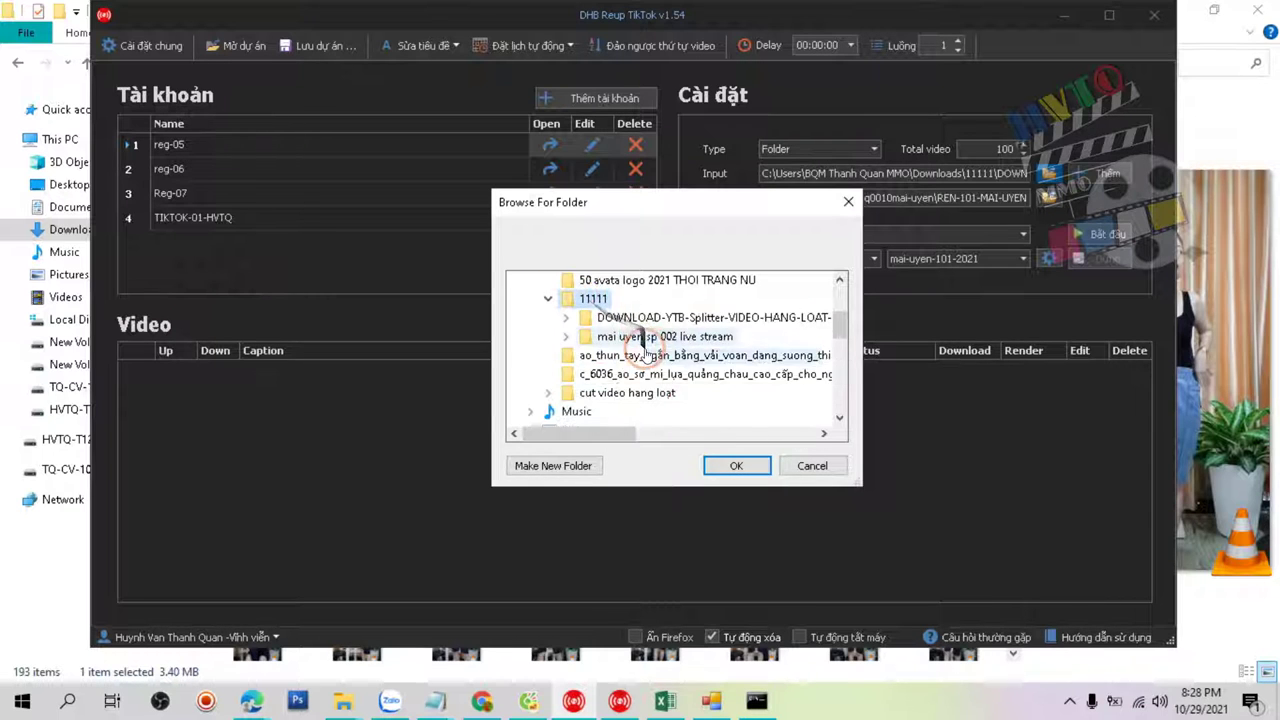
double_click(592, 338)
click(610, 373)
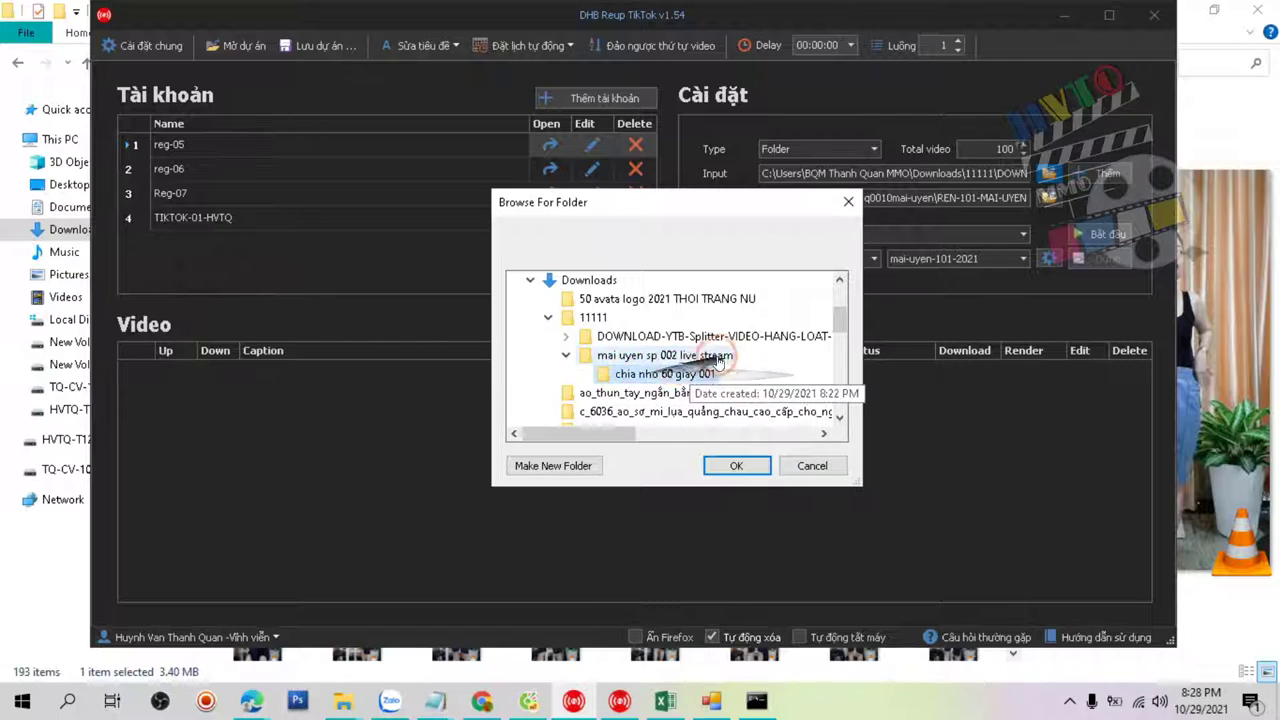
Create a subfolder named ren-sp-all-002 inside chia nho 60 giay 001 and accept the folder selection.
click(540, 465)
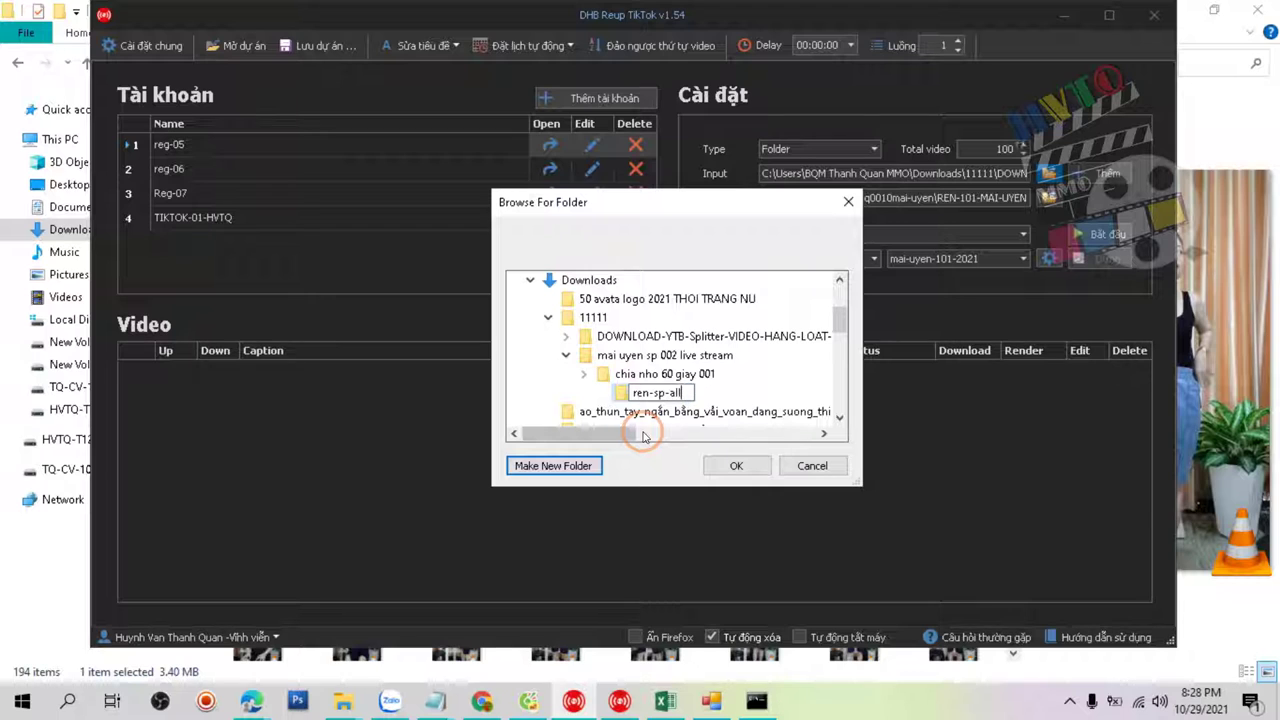
text(002)
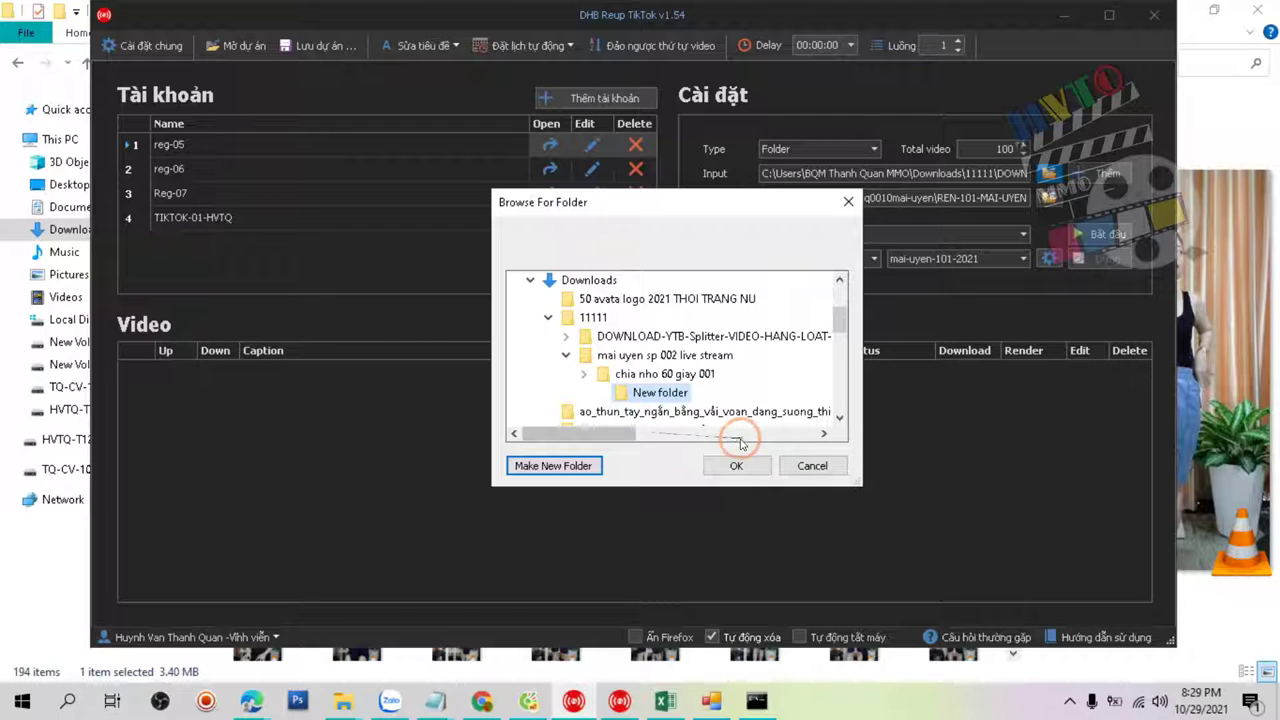
click(733, 466)
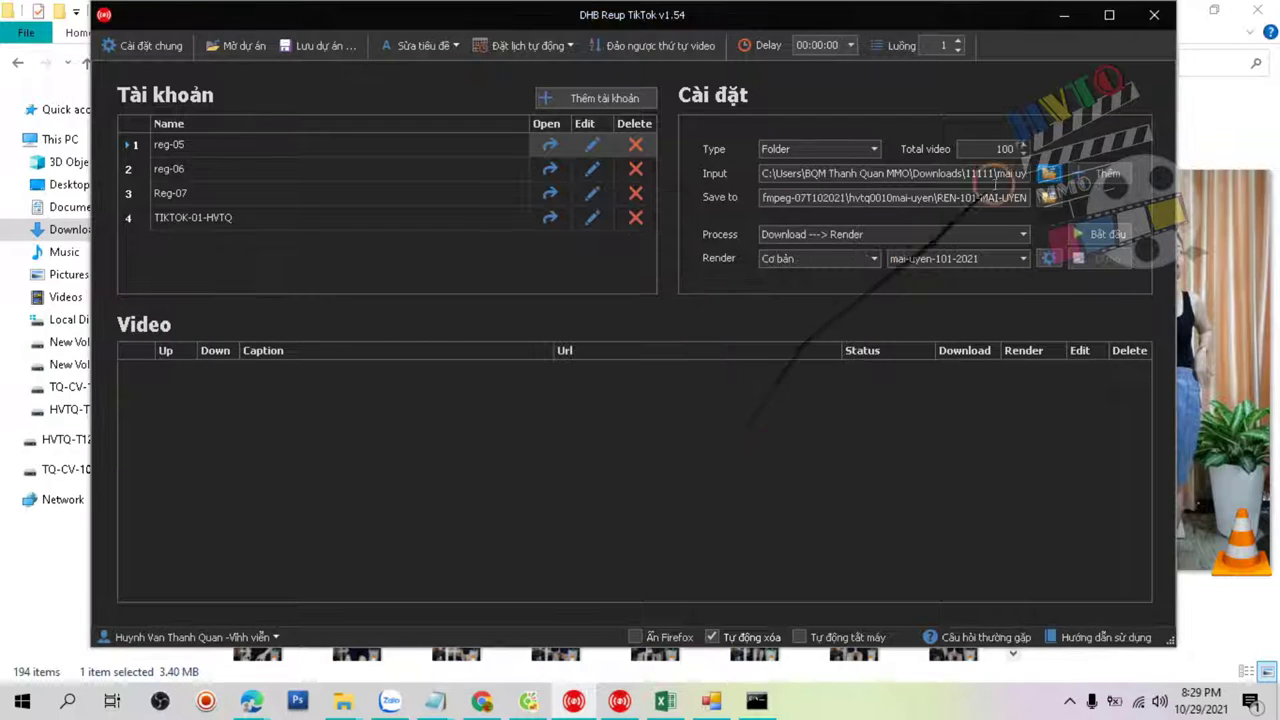
Set the total number of videos to 200 and maximize the DHB Reup TikTok window.
click(995, 148)
double_click(1002, 148)
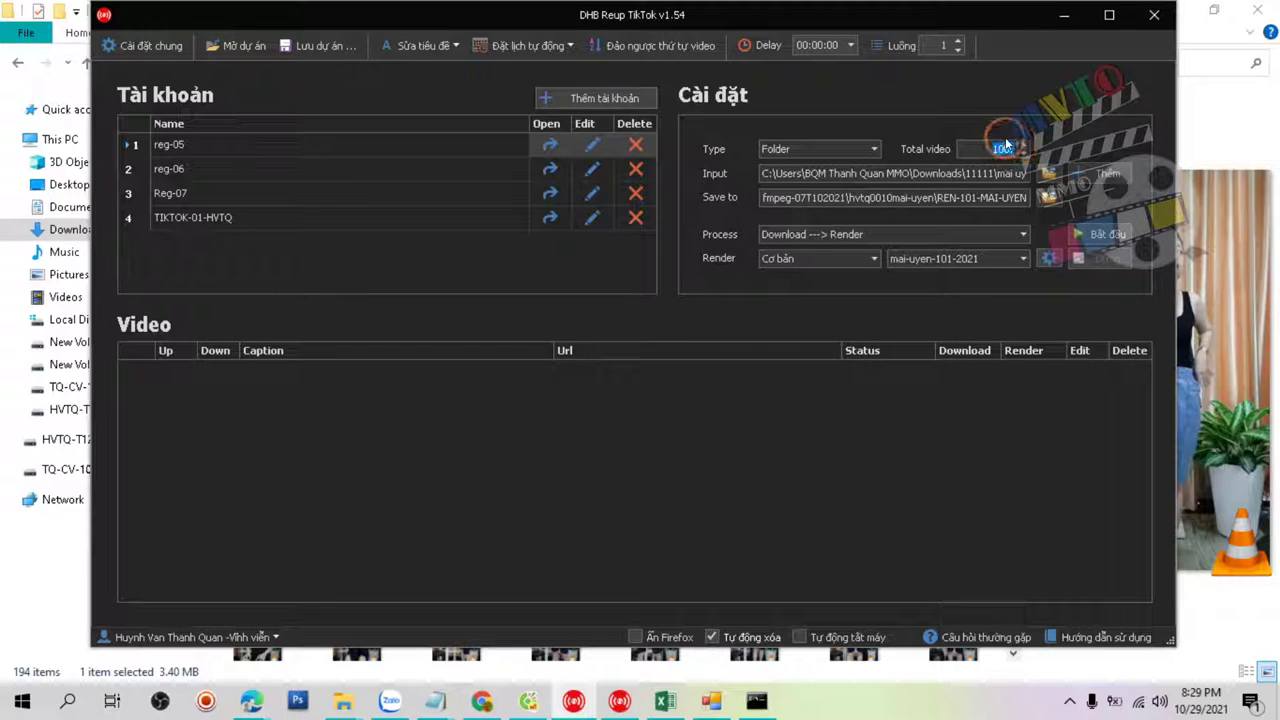
text(200)
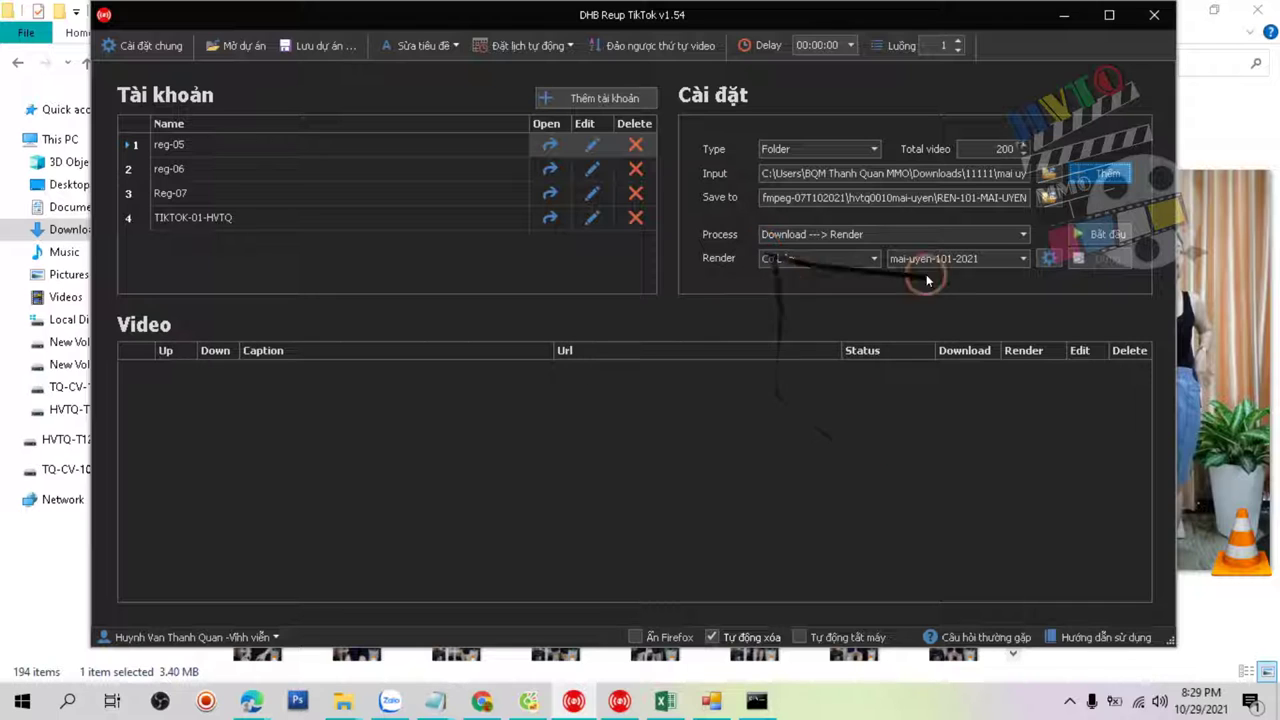
click(1110, 15)
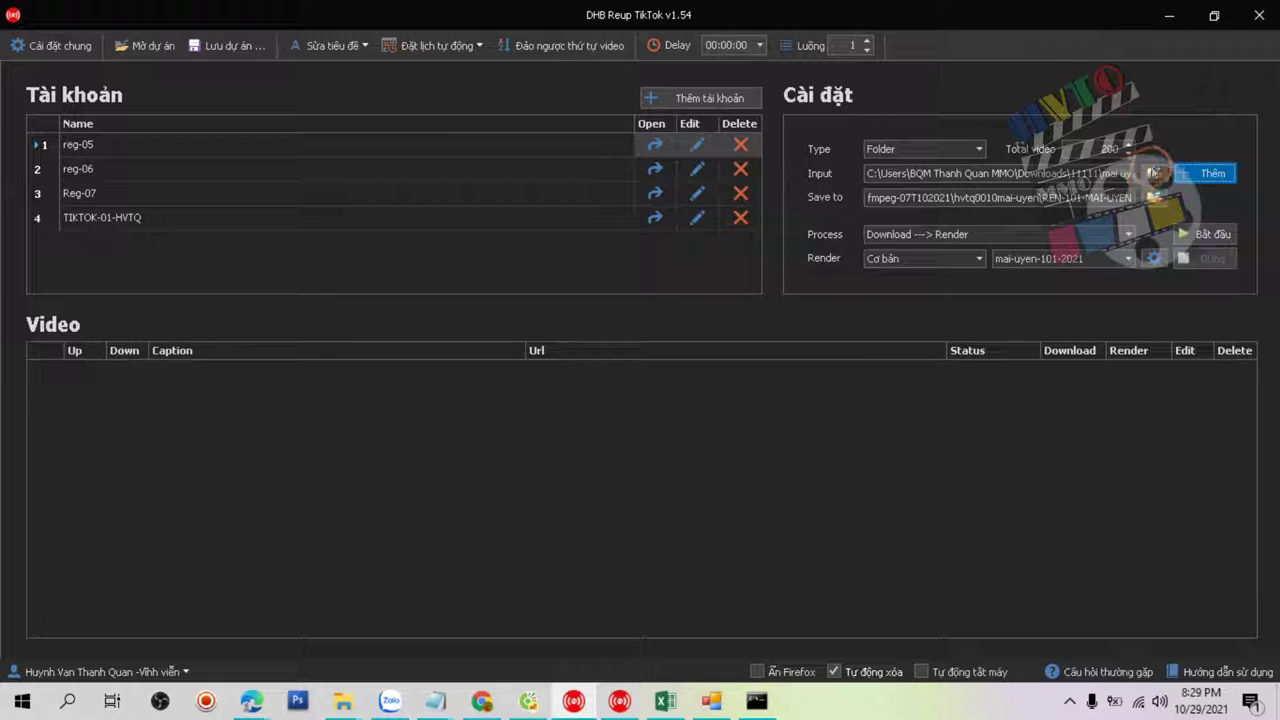
Set the input folder to chia nho 60 giay 001, add its clips to the video list and look through the whole list.
click(1152, 174)
double_click(579, 323)
double_click(545, 355)
scroll(600, 340, down, 1)
click(550, 302)
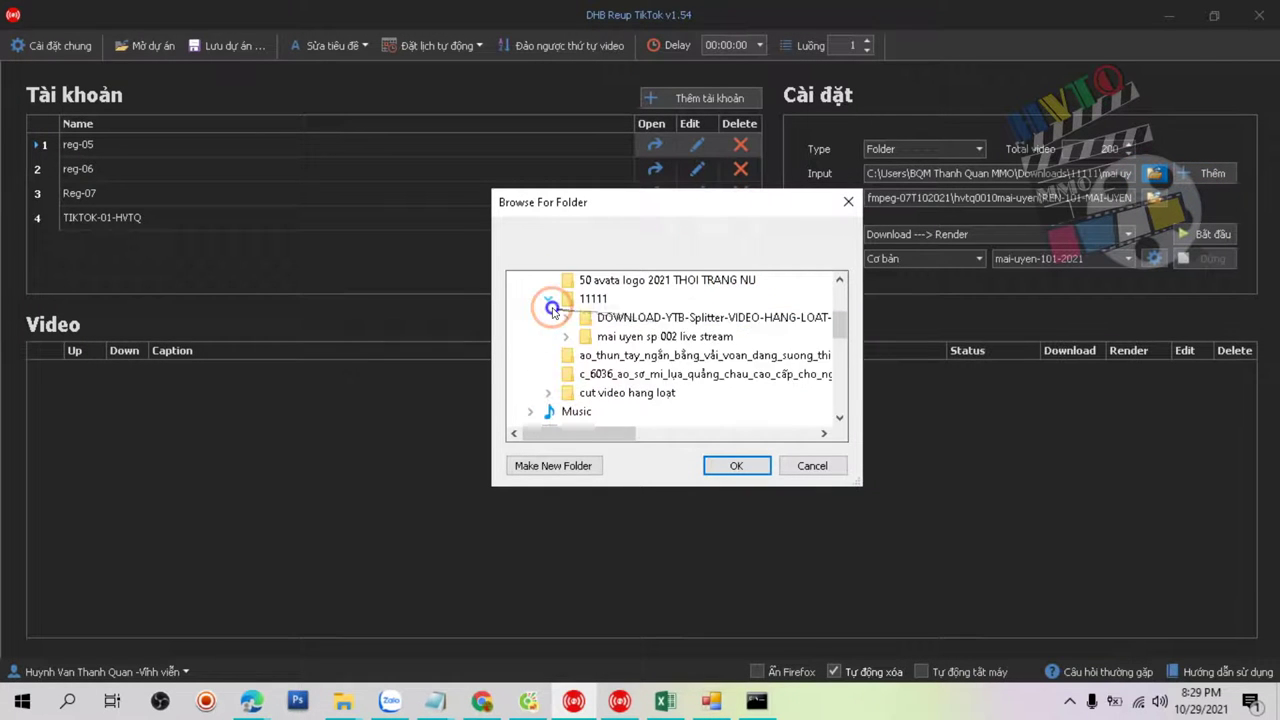
double_click(745, 336)
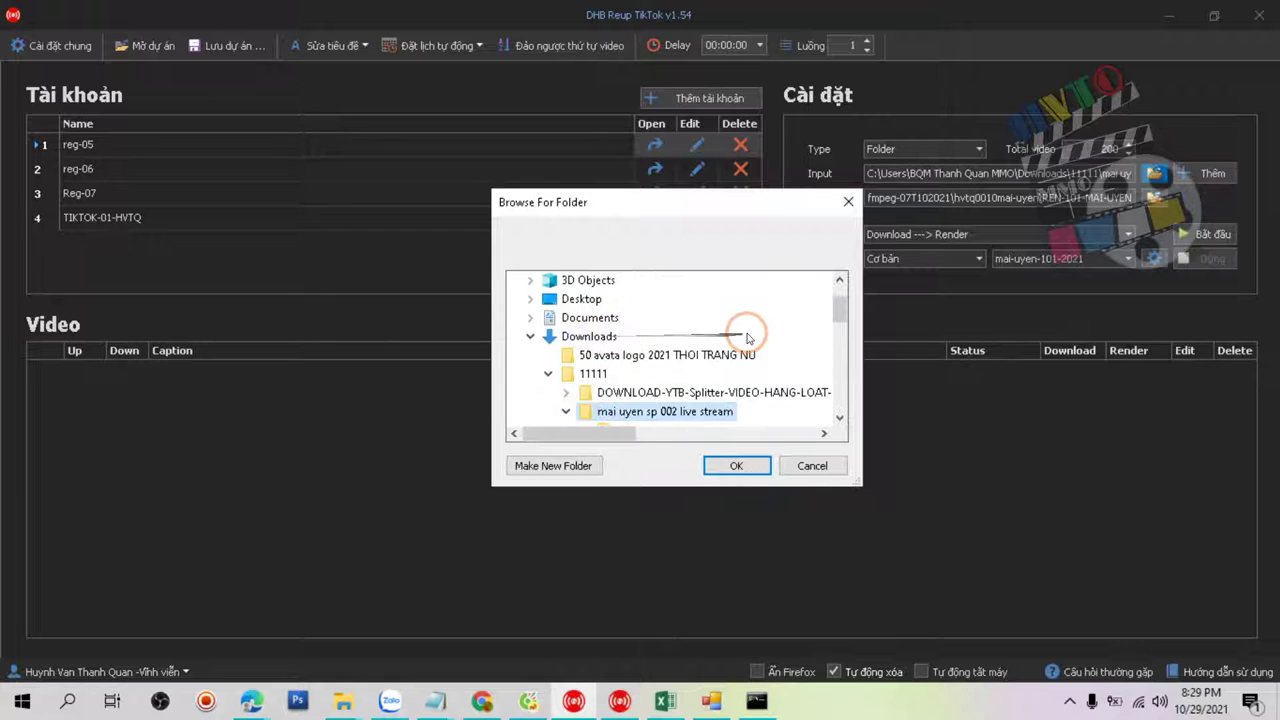
double_click(650, 373)
click(697, 396)
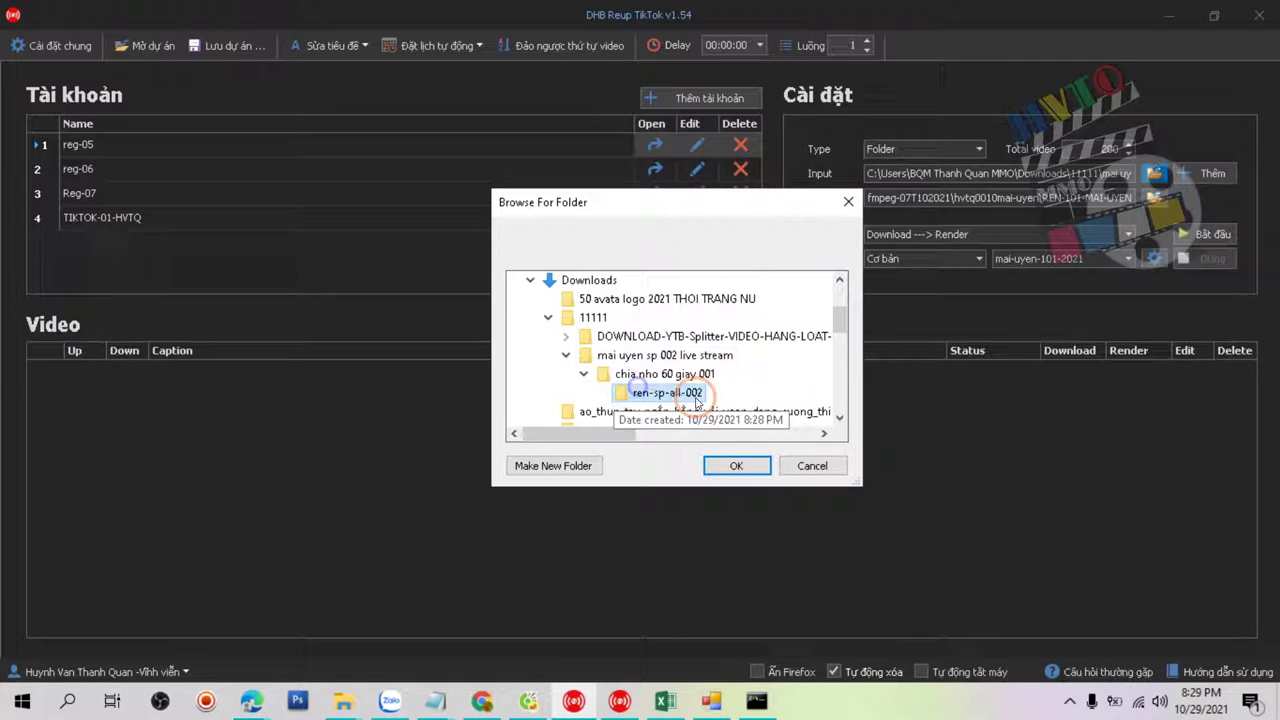
click(660, 374)
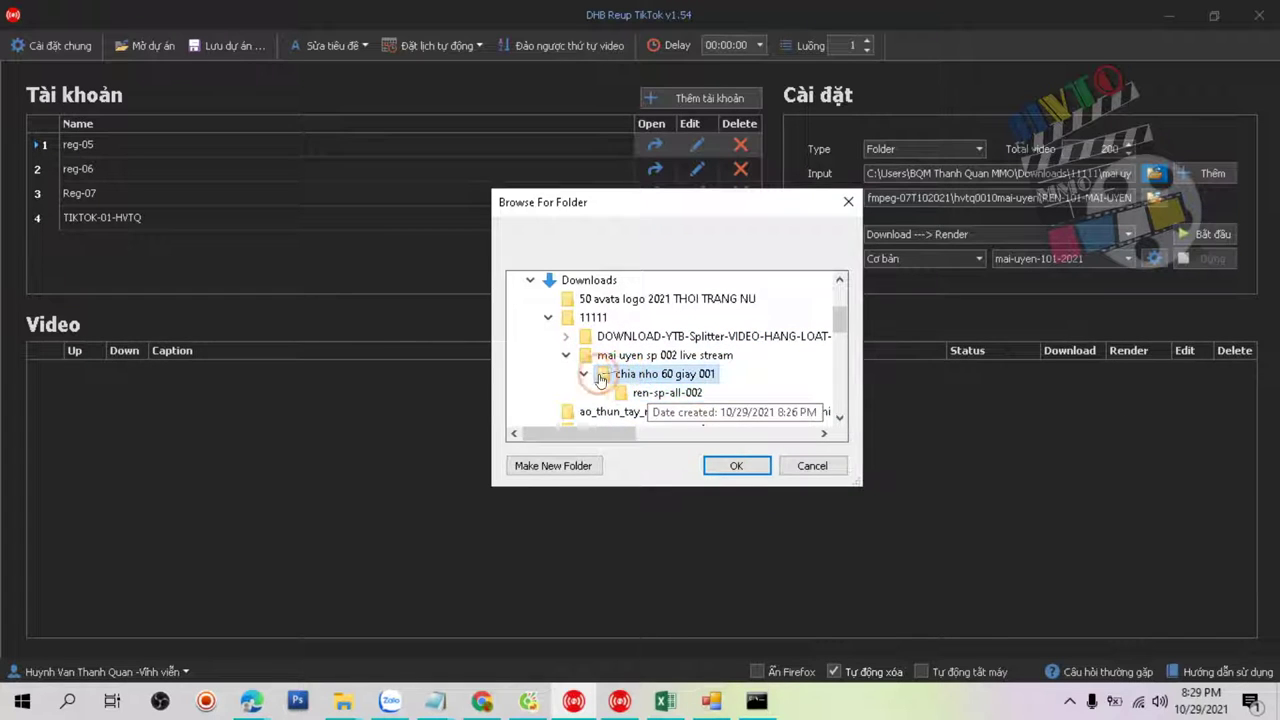
click(724, 462)
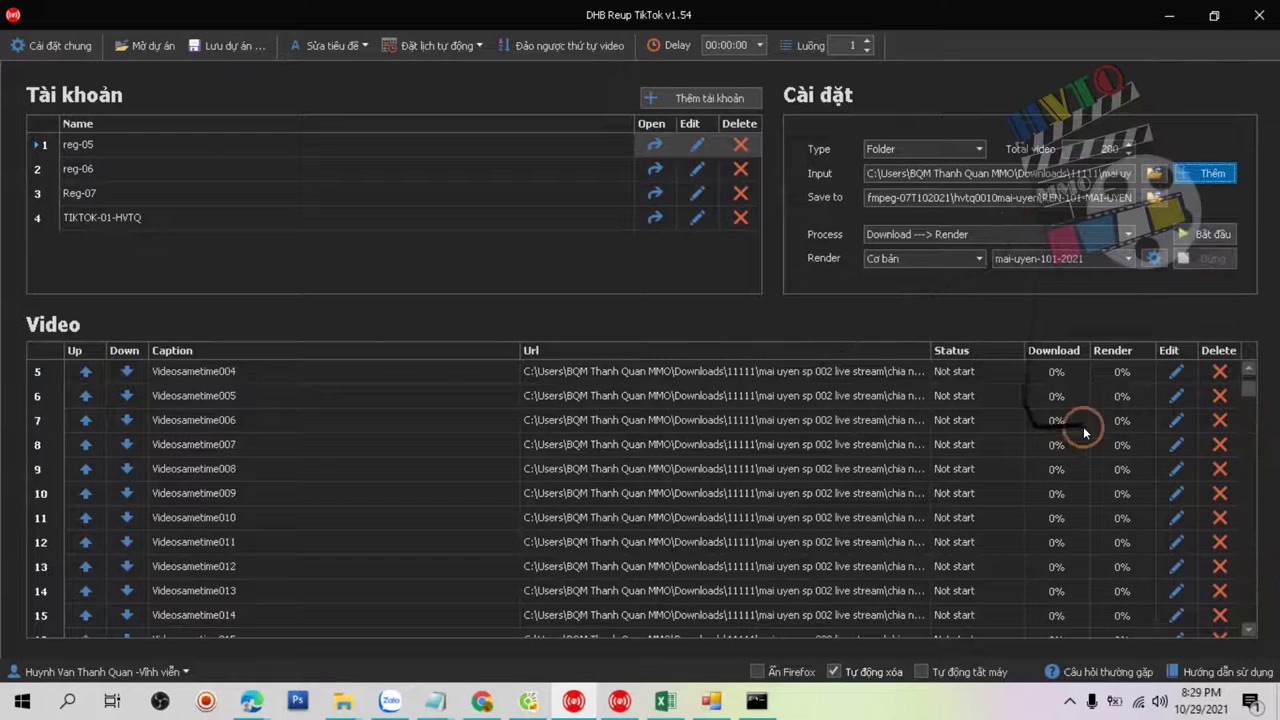
drag(1248, 382, 1234, 632)
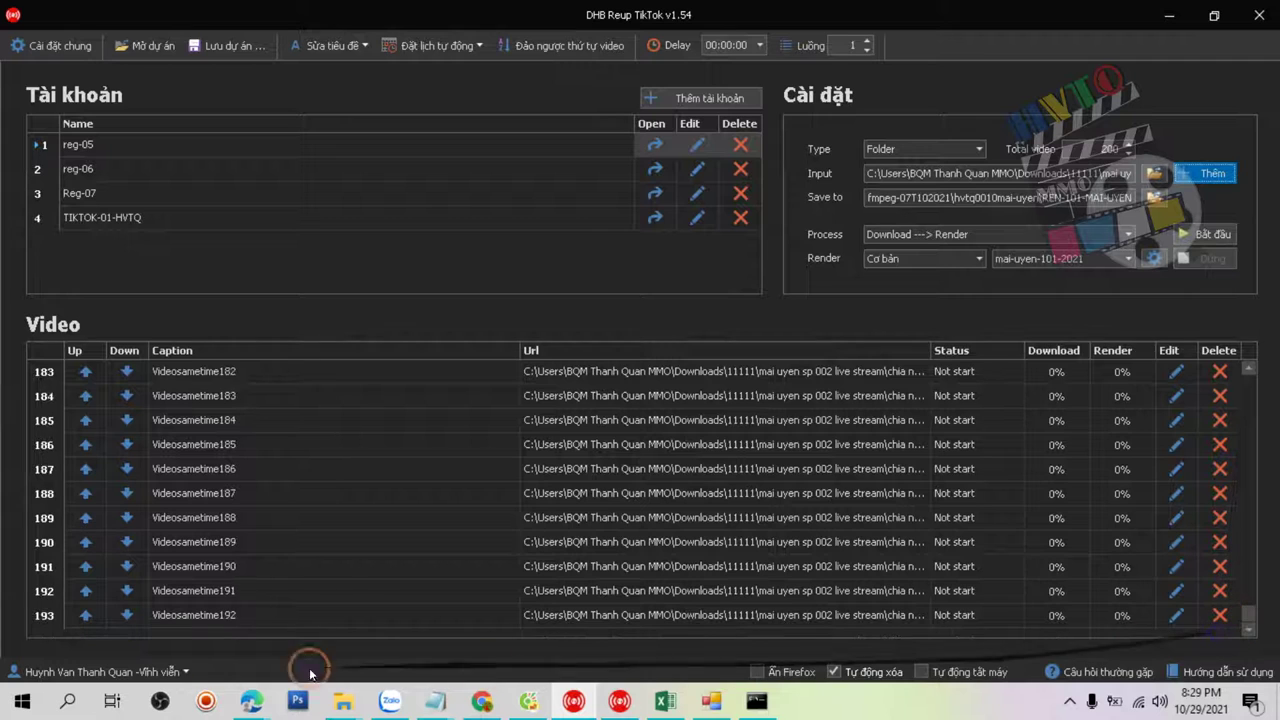
scroll(929, 371, up, 3)
scroll(1249, 586, up, 20)
drag(1249, 500, 1244, 360)
Set the save location to the ren-sp-all-002 folder inside chia nho 60 giay 001.
click(1153, 198)
double_click(540, 323)
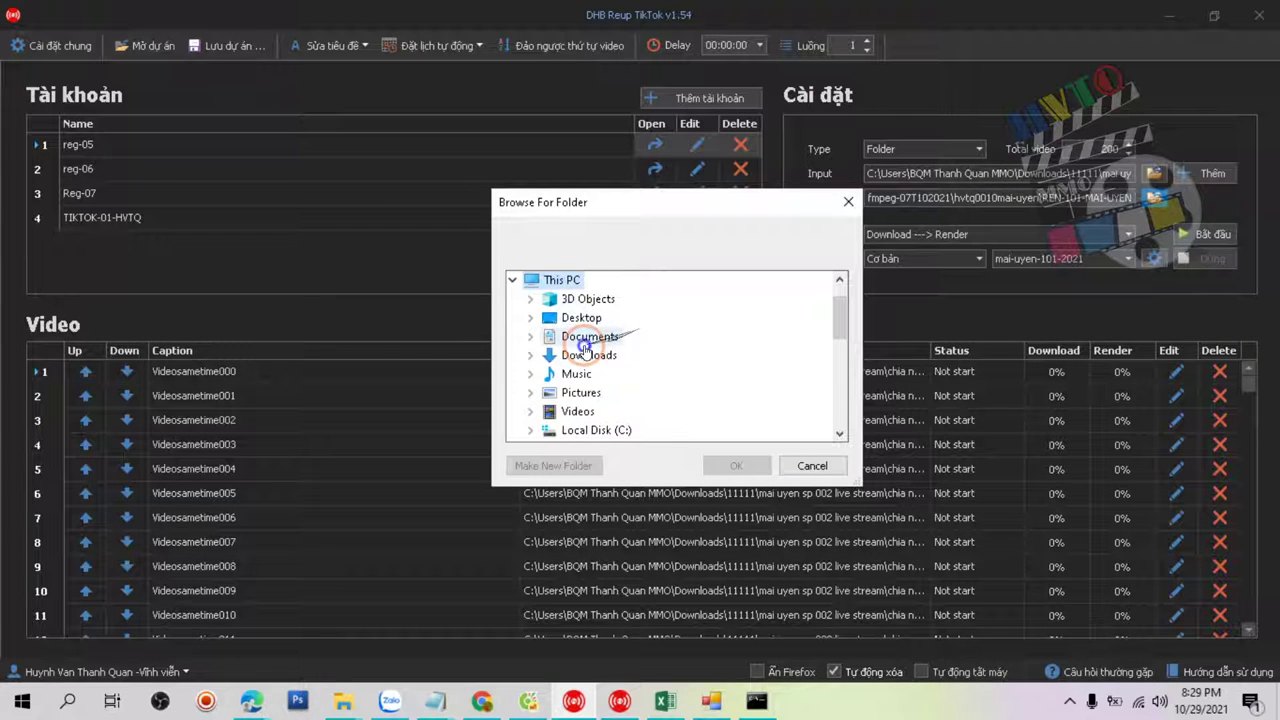
double_click(586, 337)
click(522, 280)
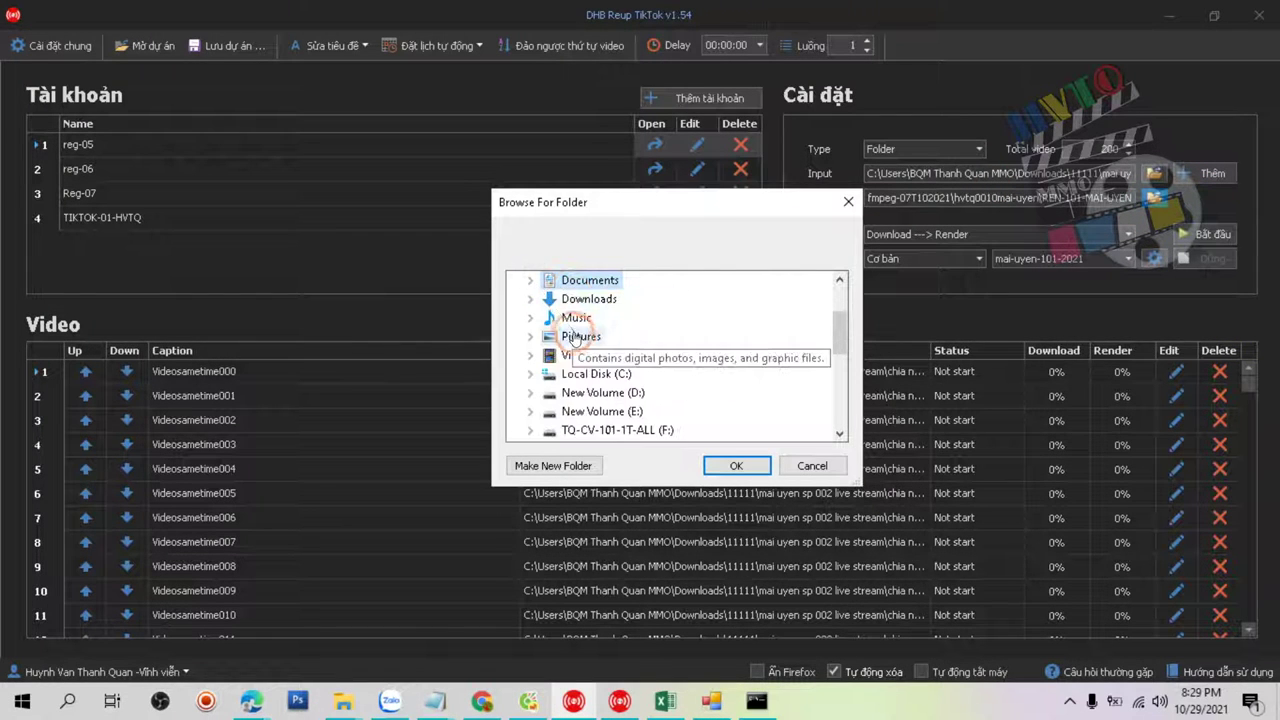
double_click(586, 298)
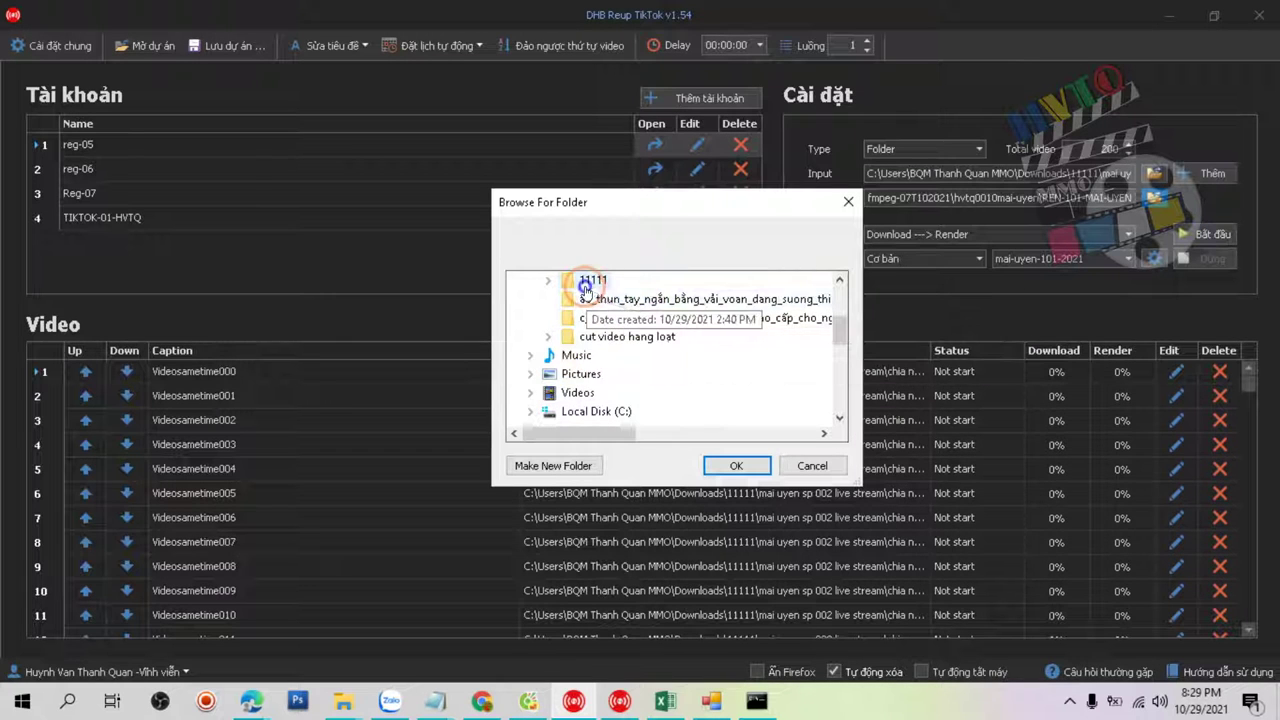
double_click(585, 284)
double_click(580, 318)
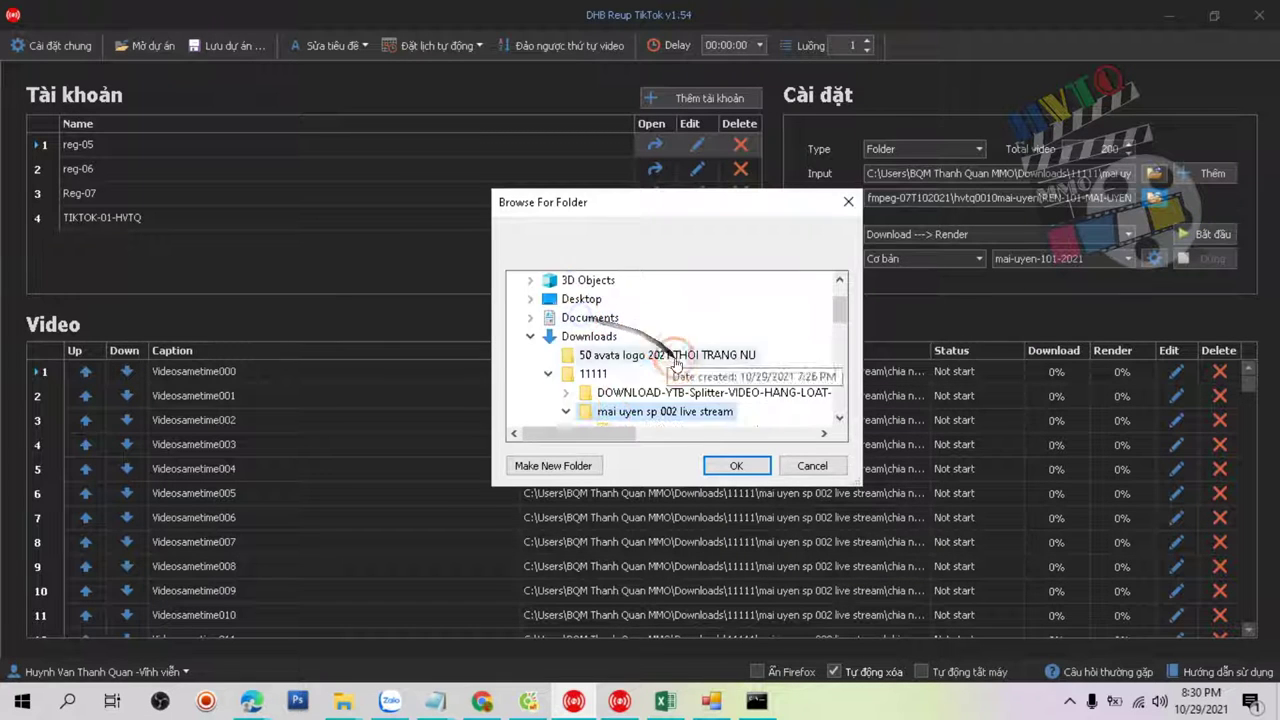
double_click(650, 376)
click(645, 390)
click(736, 466)
Start the Download ---> Render process with the mai-uyen-101-2021 render preset.
click(1077, 270)
click(1163, 262)
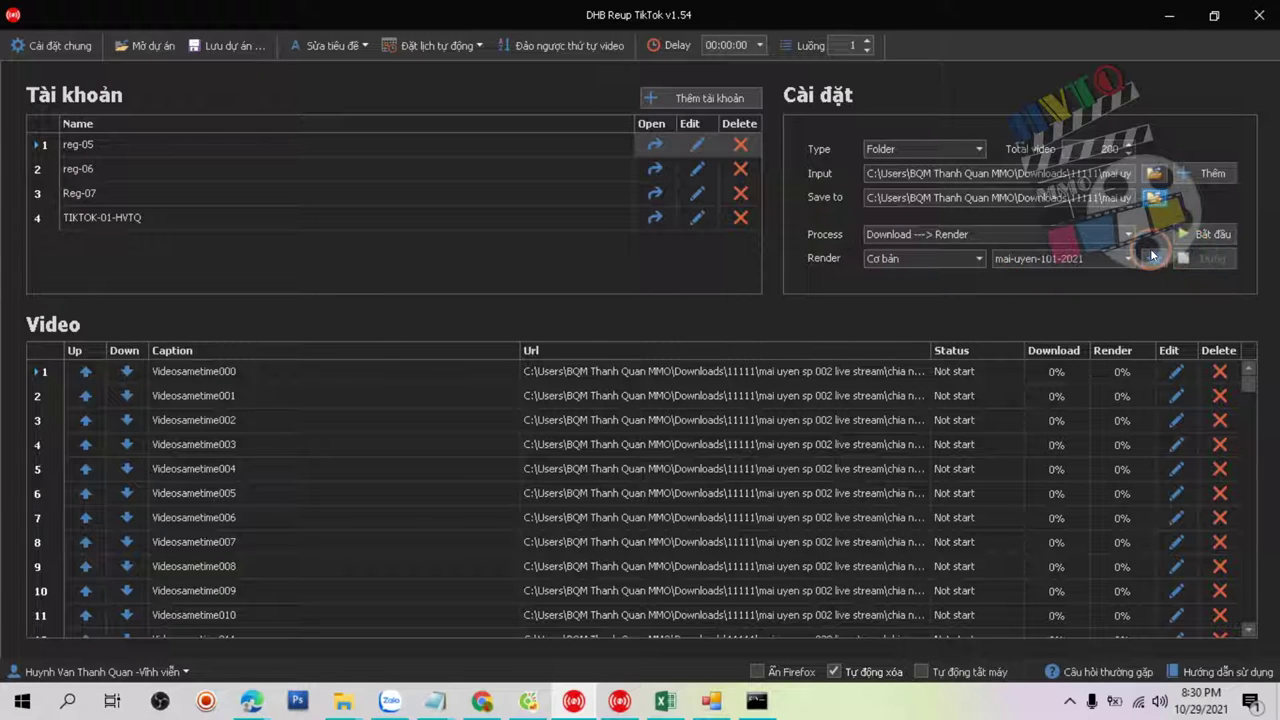
click(1210, 235)
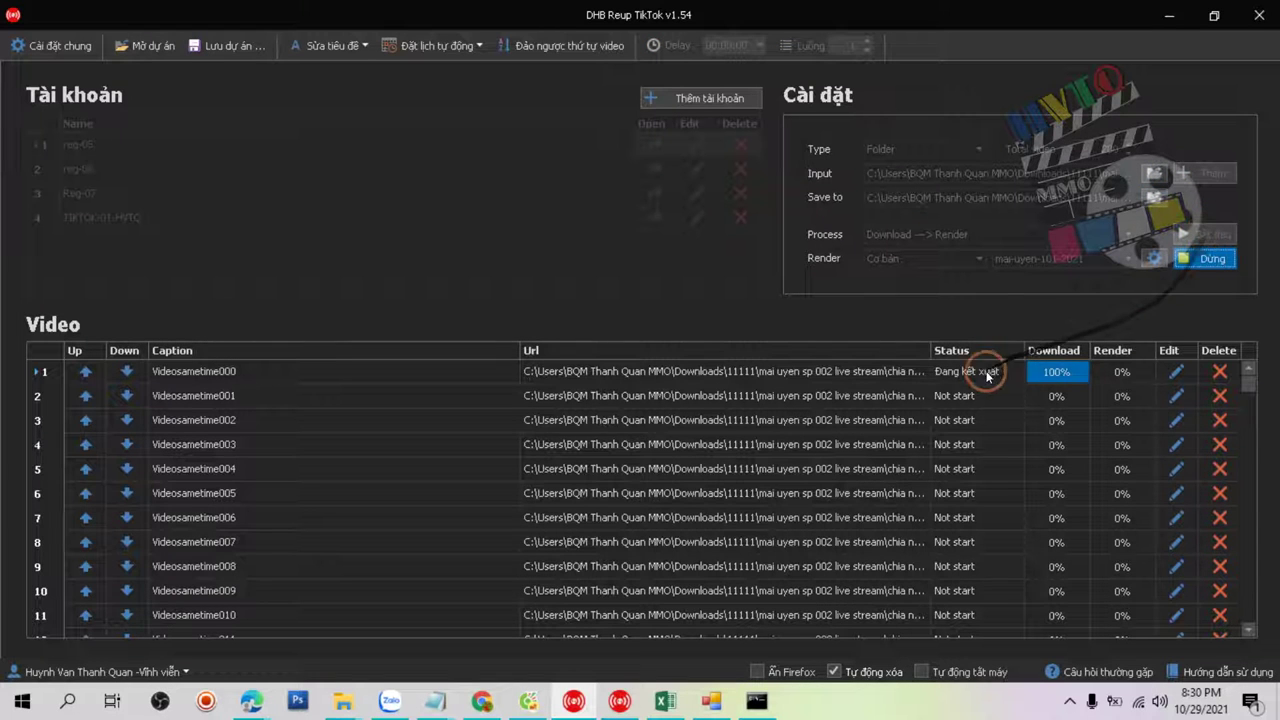
Check the ren-sp-all-002 folder for output, and return to DHB Reup TikTok to watch the render progress.
mouse_move(336, 706)
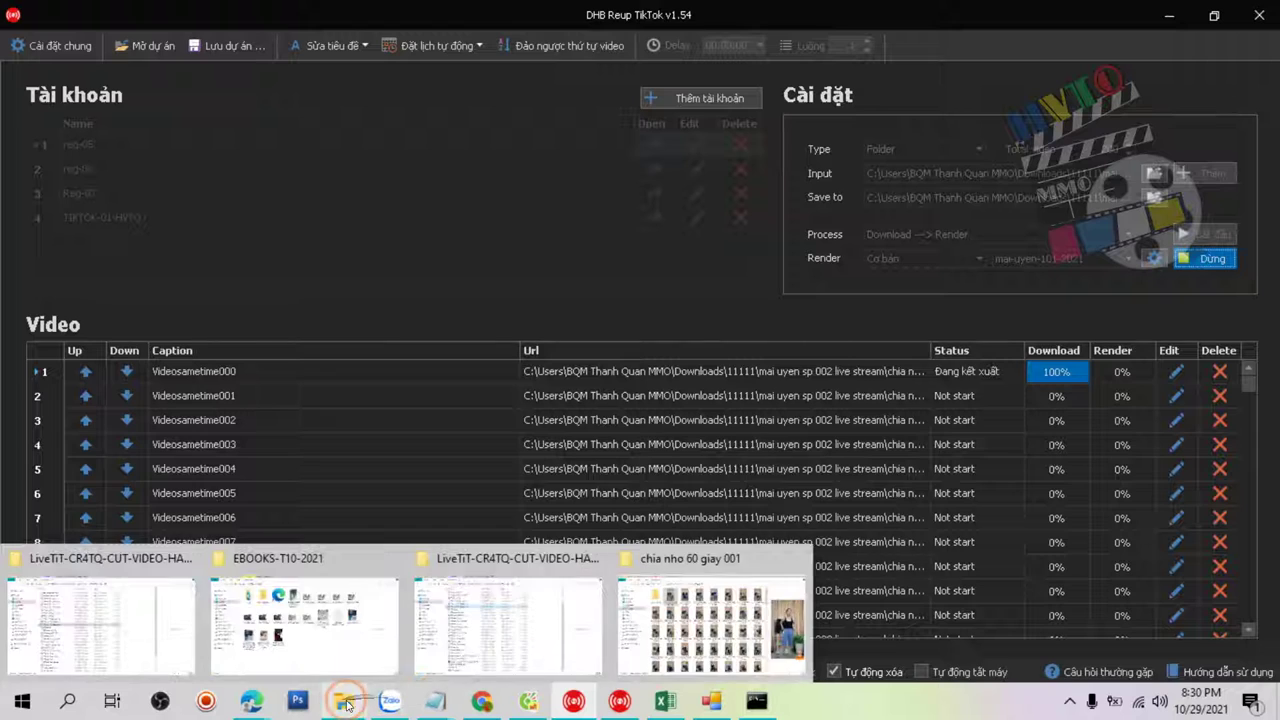
click(710, 625)
double_click(270, 183)
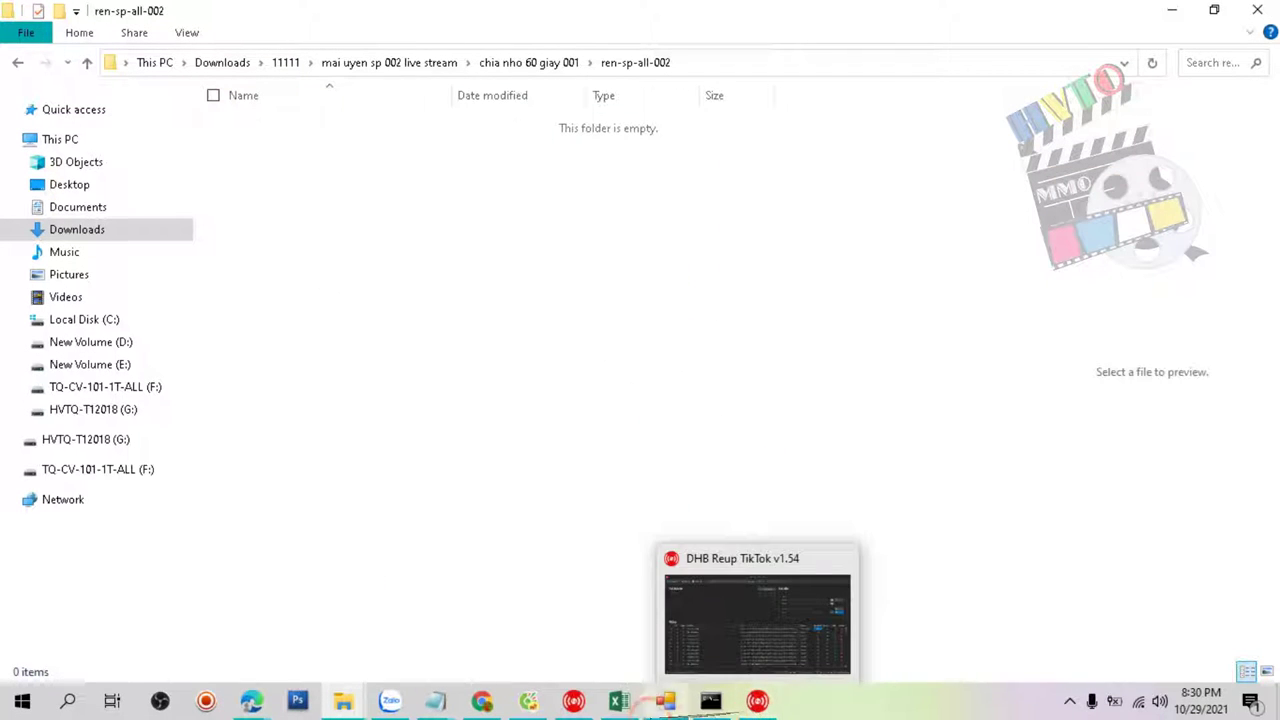
click(757, 701)
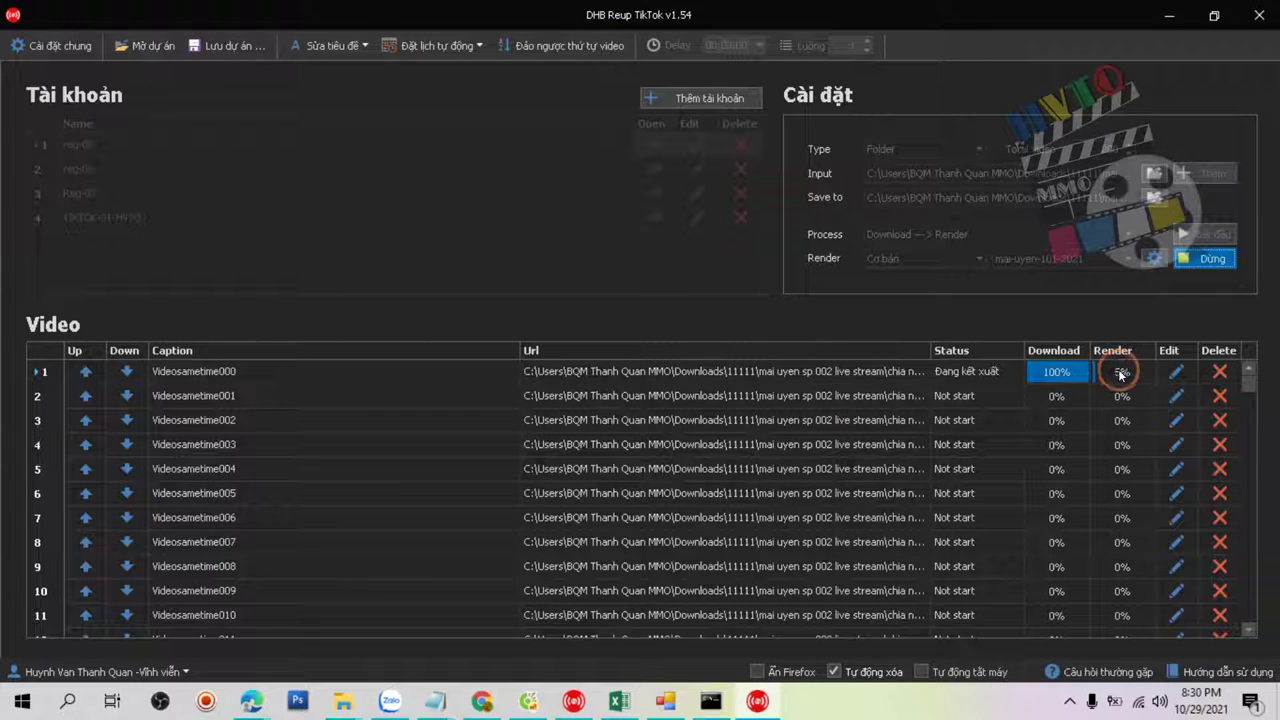
mouse_move(1247, 380)
mouse_down()
mouse_move(1244, 617)
mouse_move(1248, 362)
mouse_up()
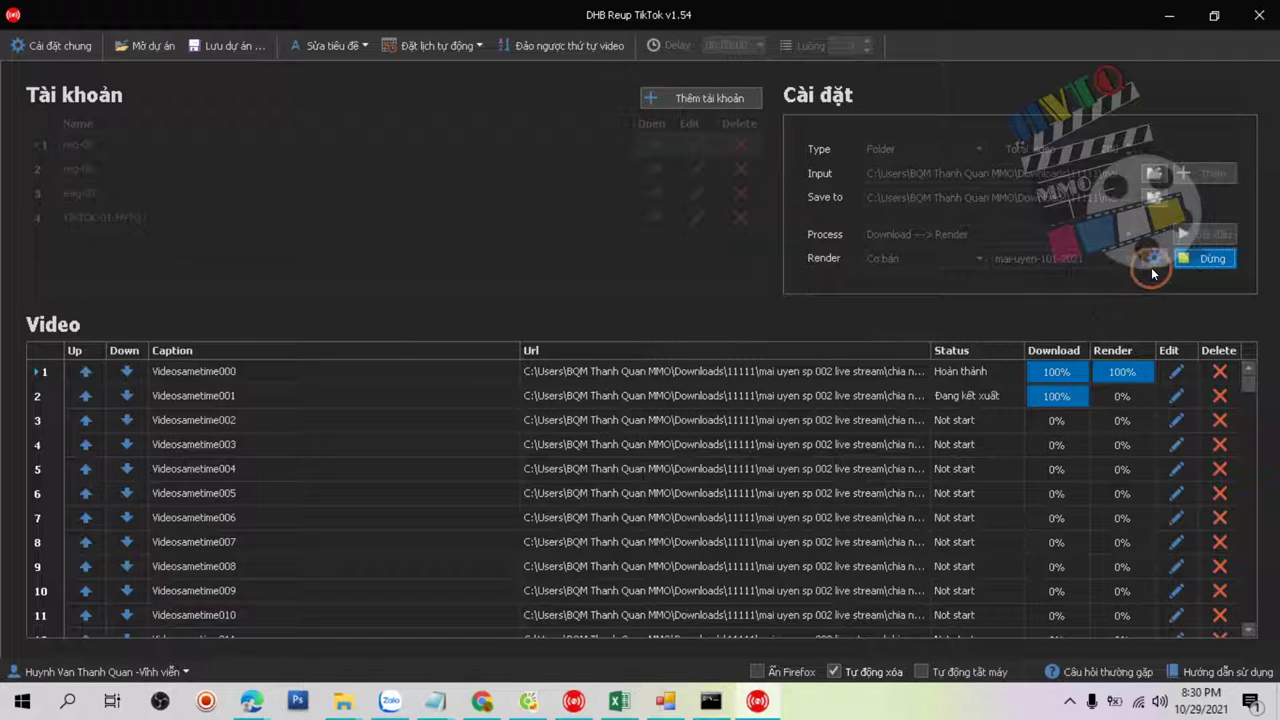
Enlarge the file icons in the ren-sp-all-002 folder and play the rendered clip Videosametime000_R.mp4.
mouse_move(343, 700)
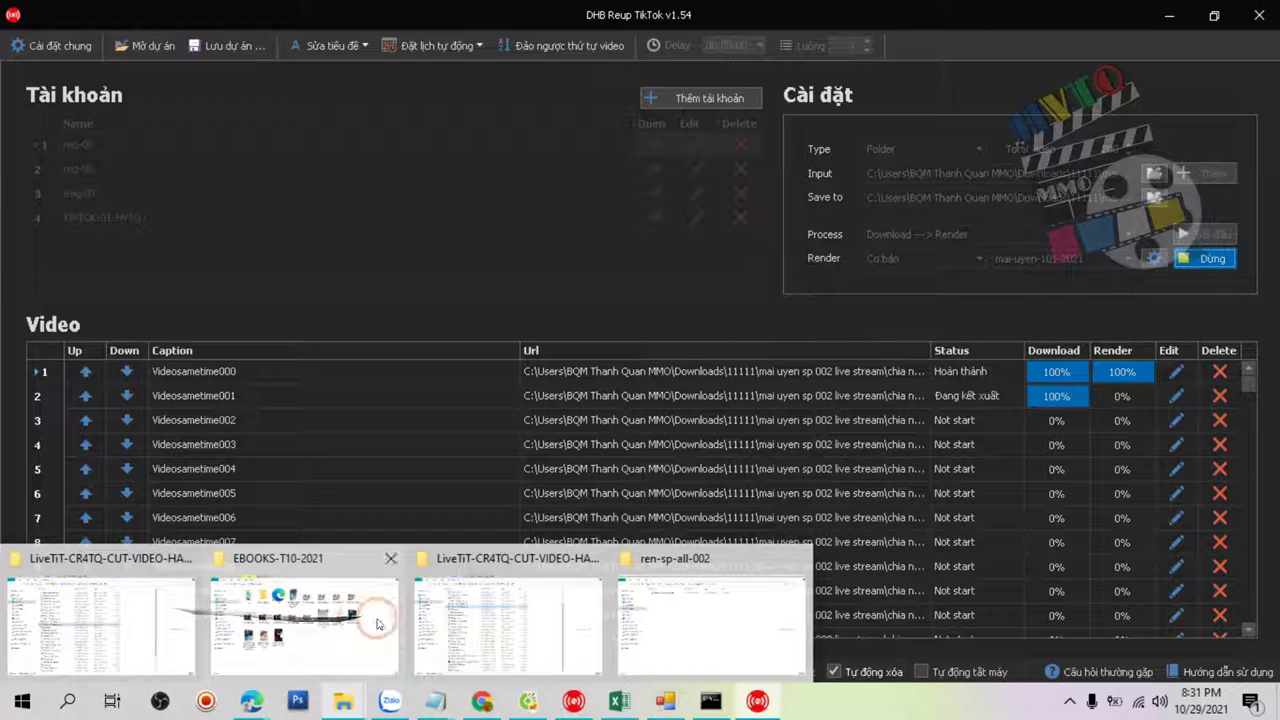
click(691, 617)
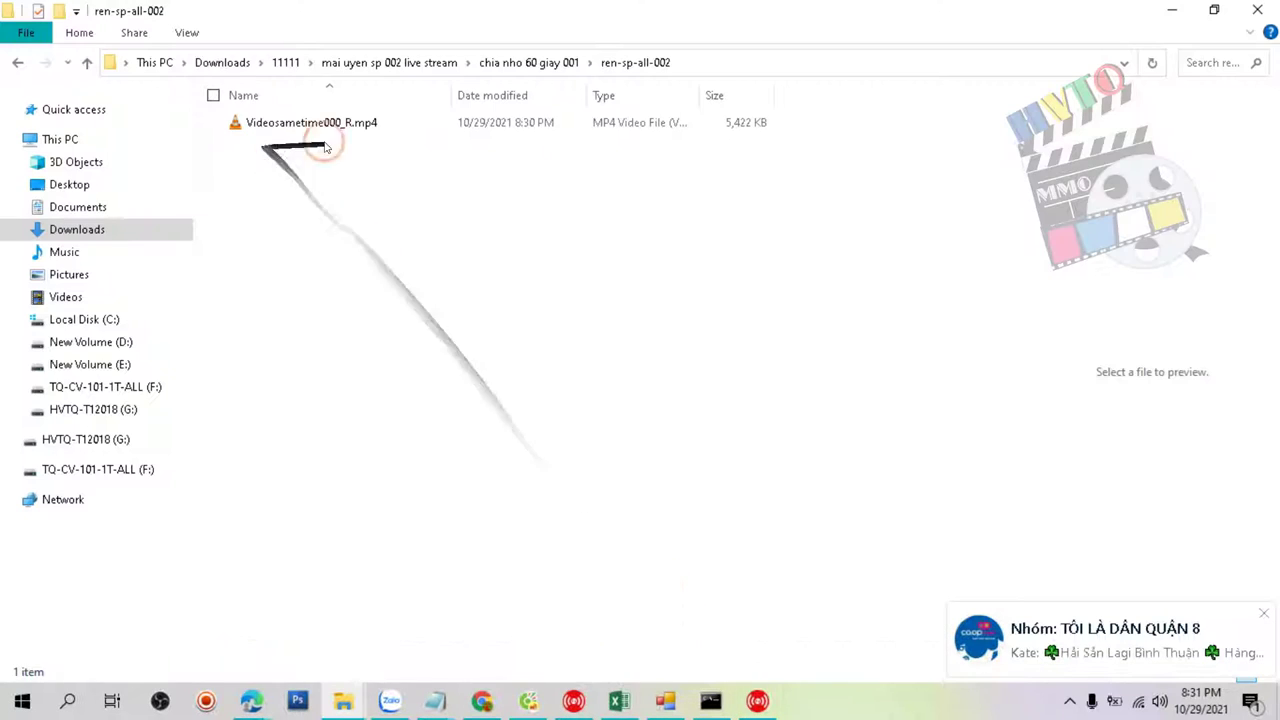
ctrl+scroll(600, 340, up, 3)
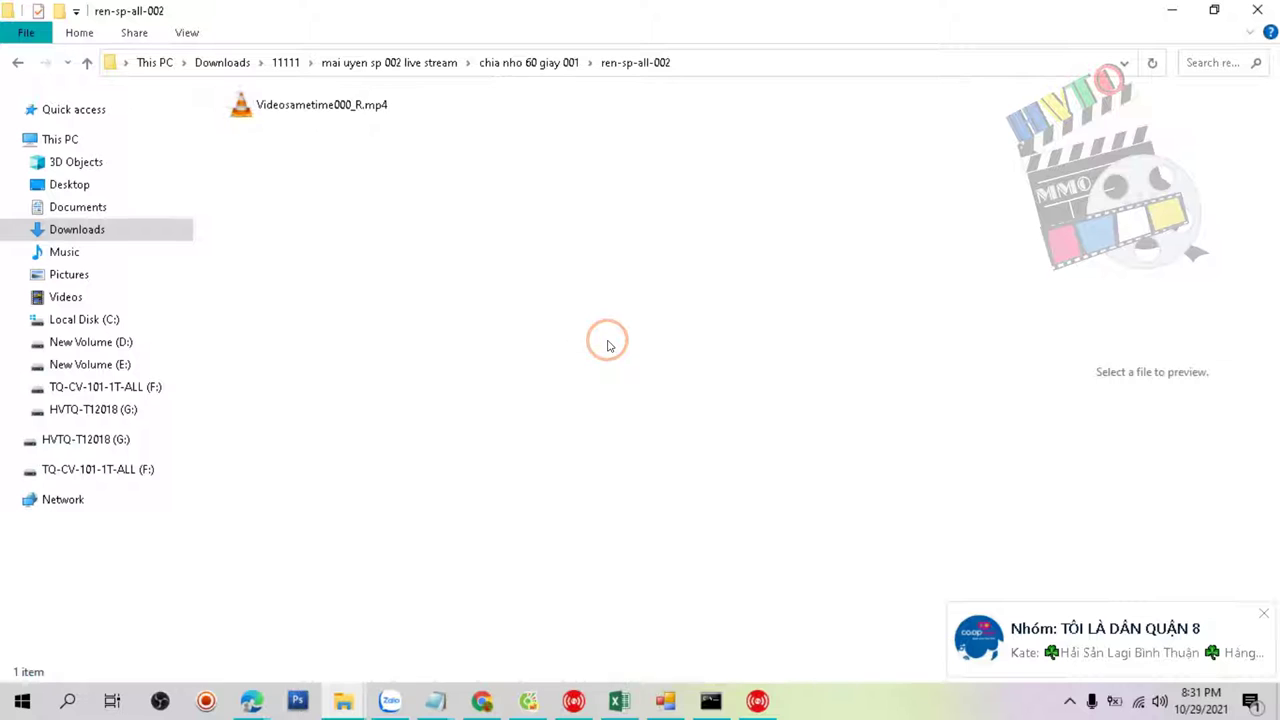
double_click(237, 141)
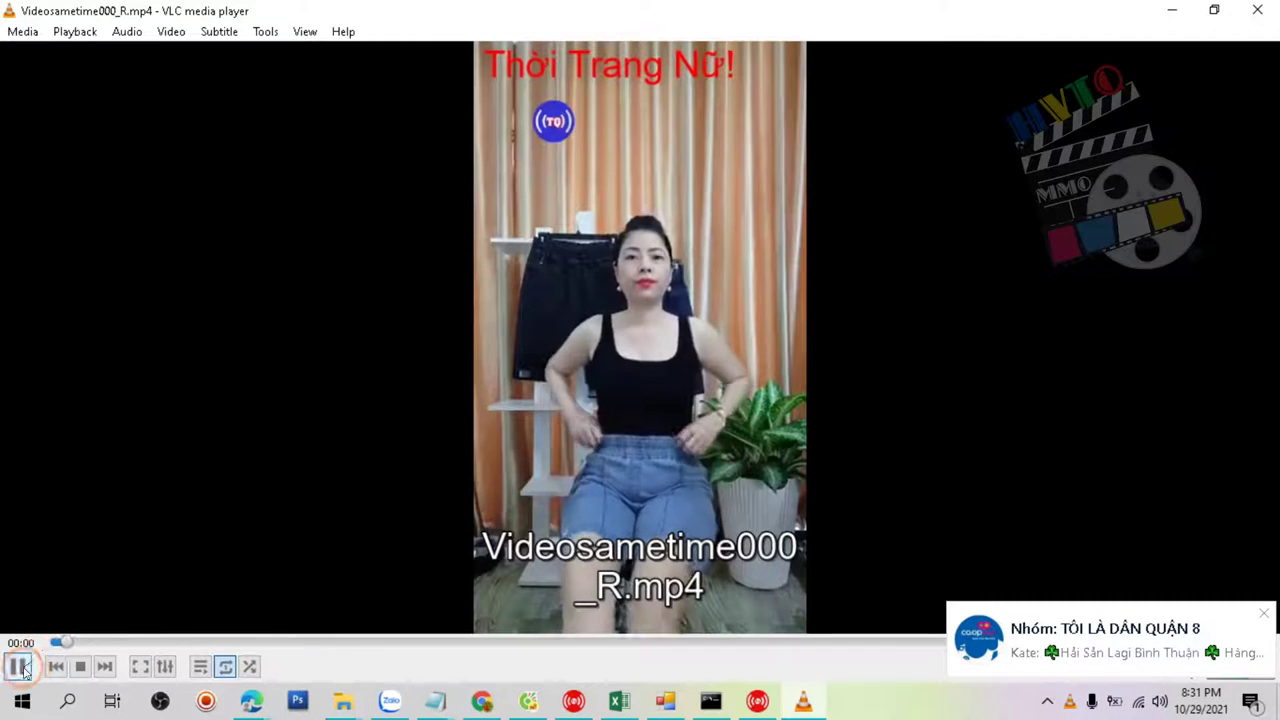
Review the opening seconds of Videosametime000_R.mp4, pausing to inspect the overlaid title and logo, and close the player.
click(17, 666)
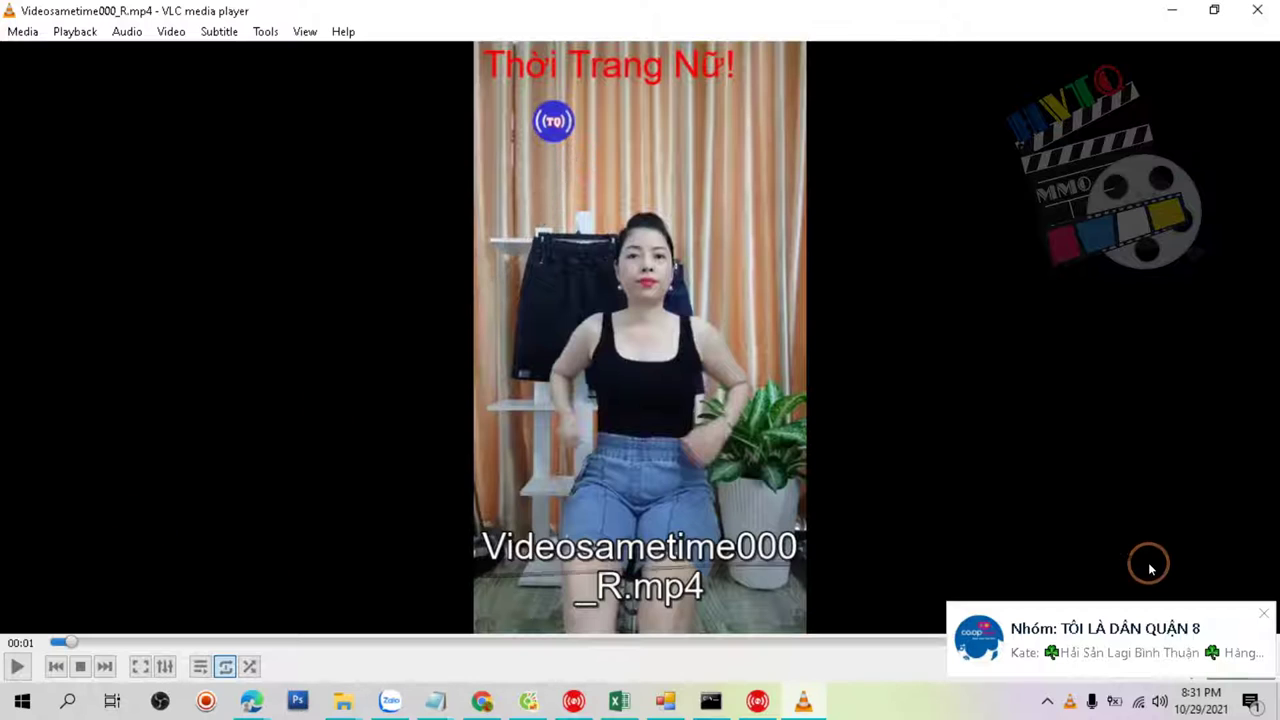
click(1263, 614)
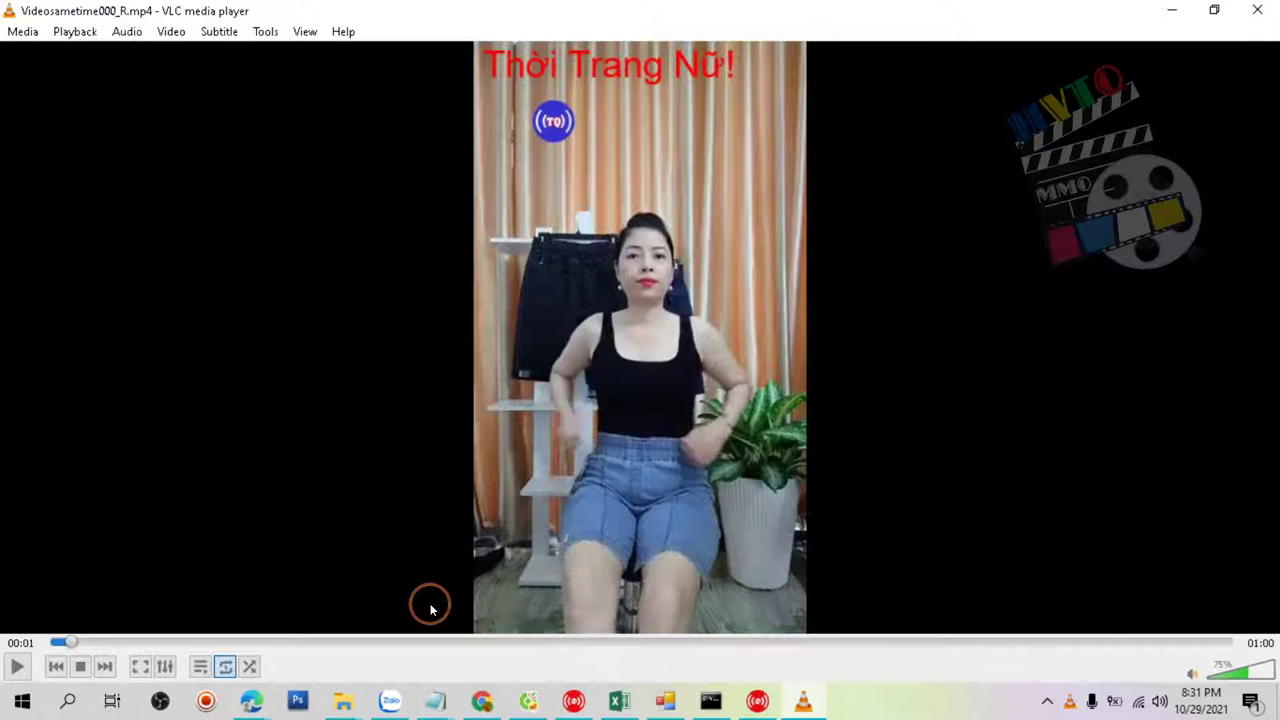
click(16, 666)
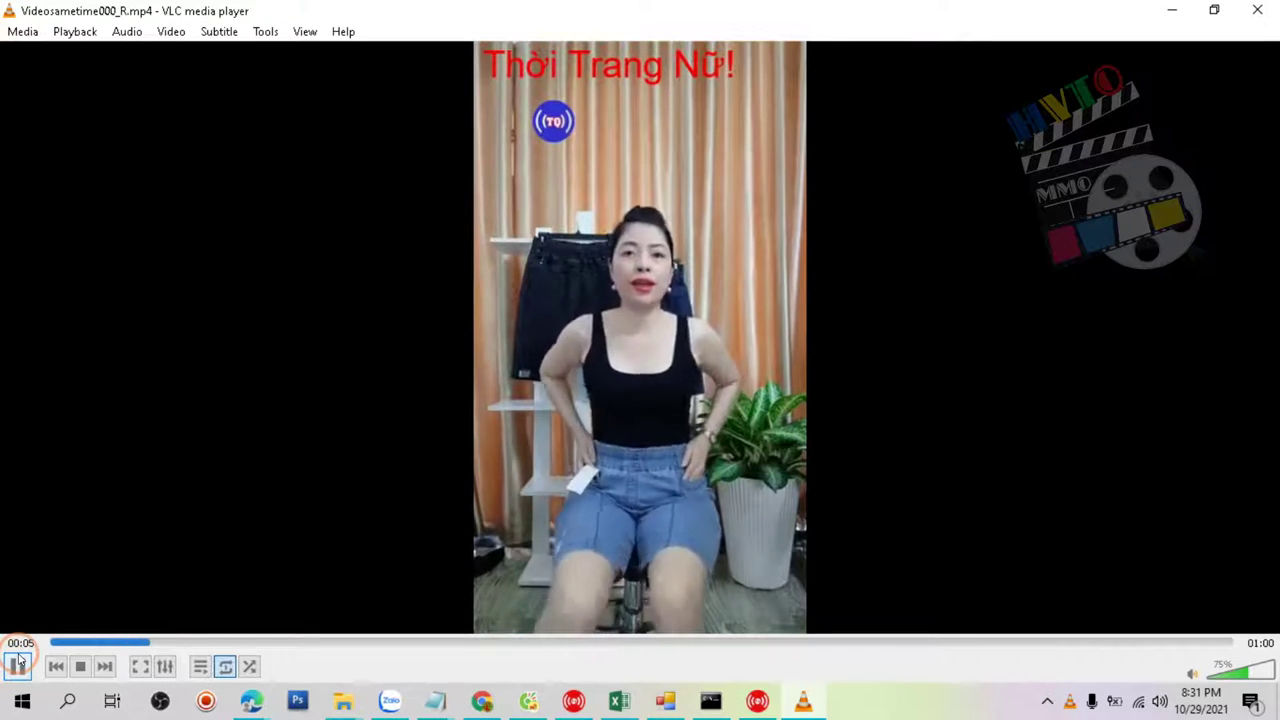
click(16, 662)
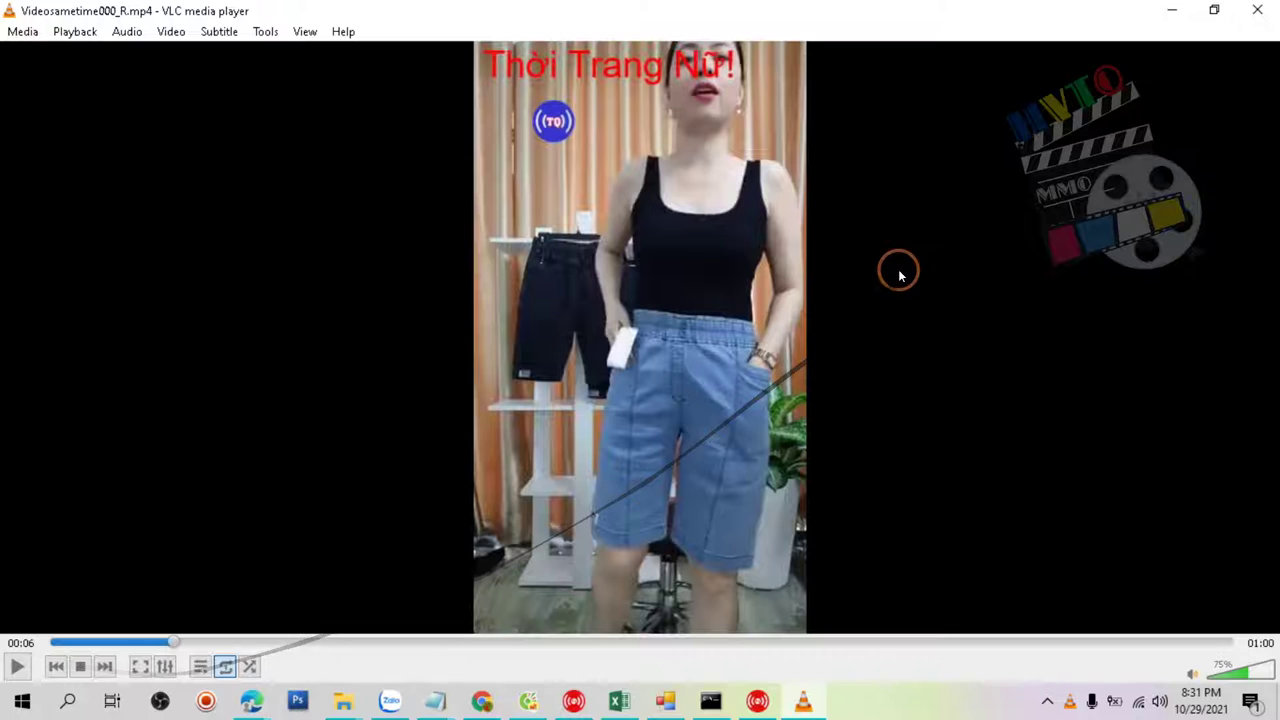
click(581, 393)
click(615, 265)
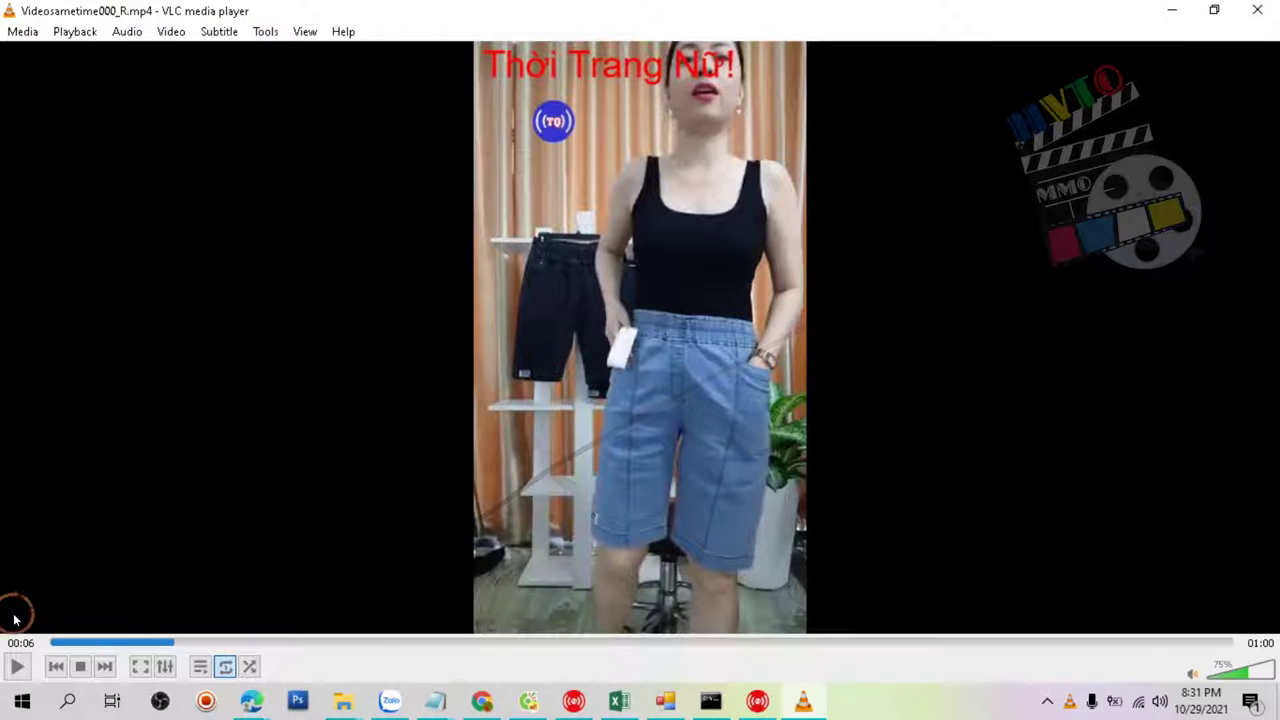
click(27, 664)
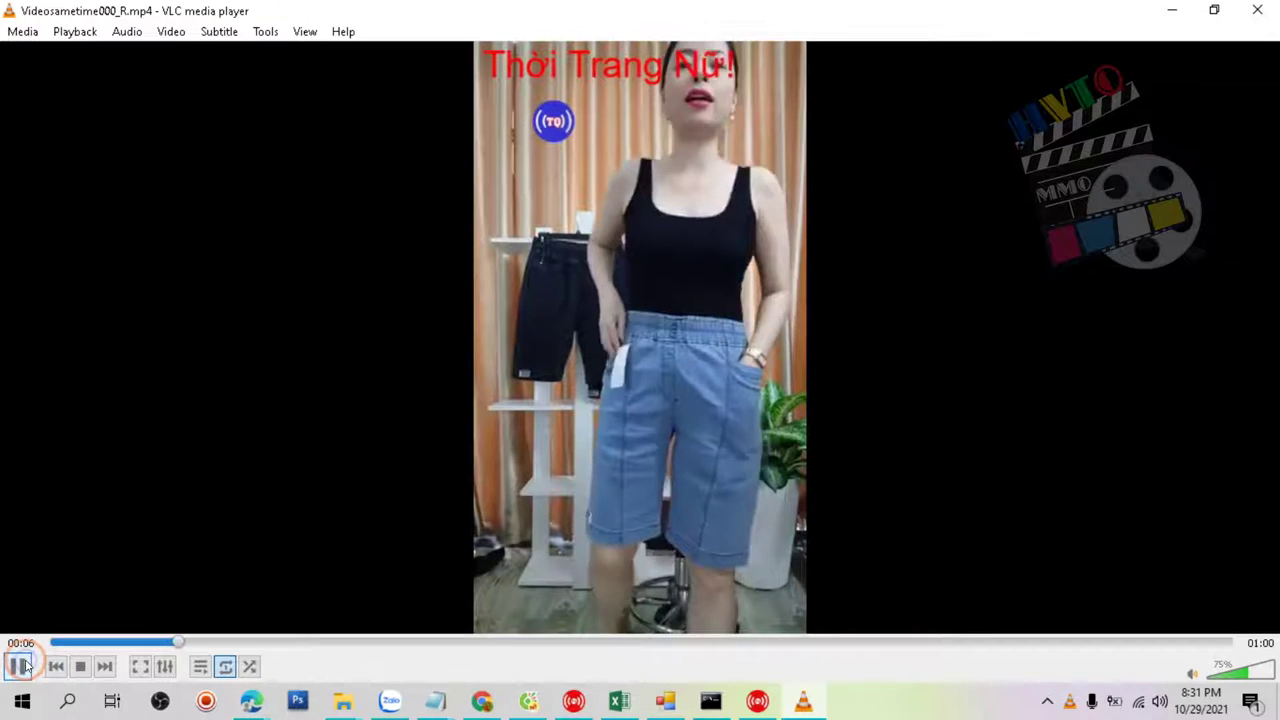
click(20, 666)
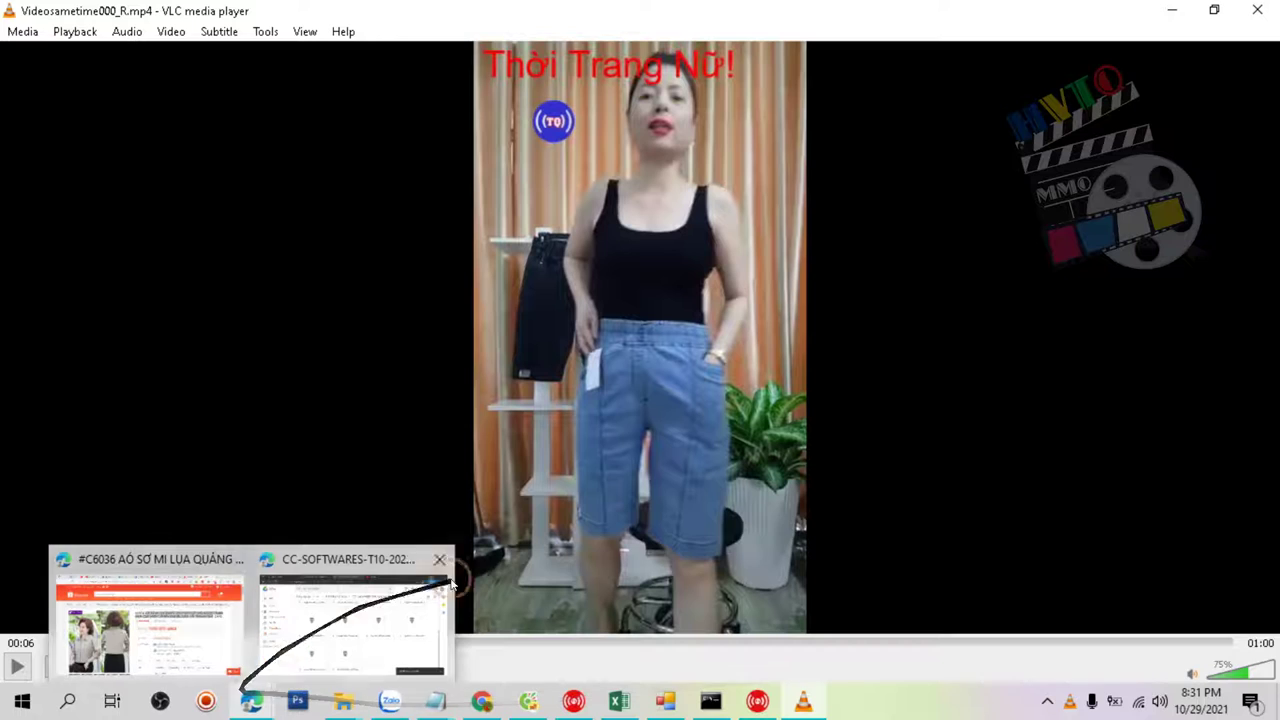
click(1250, 18)
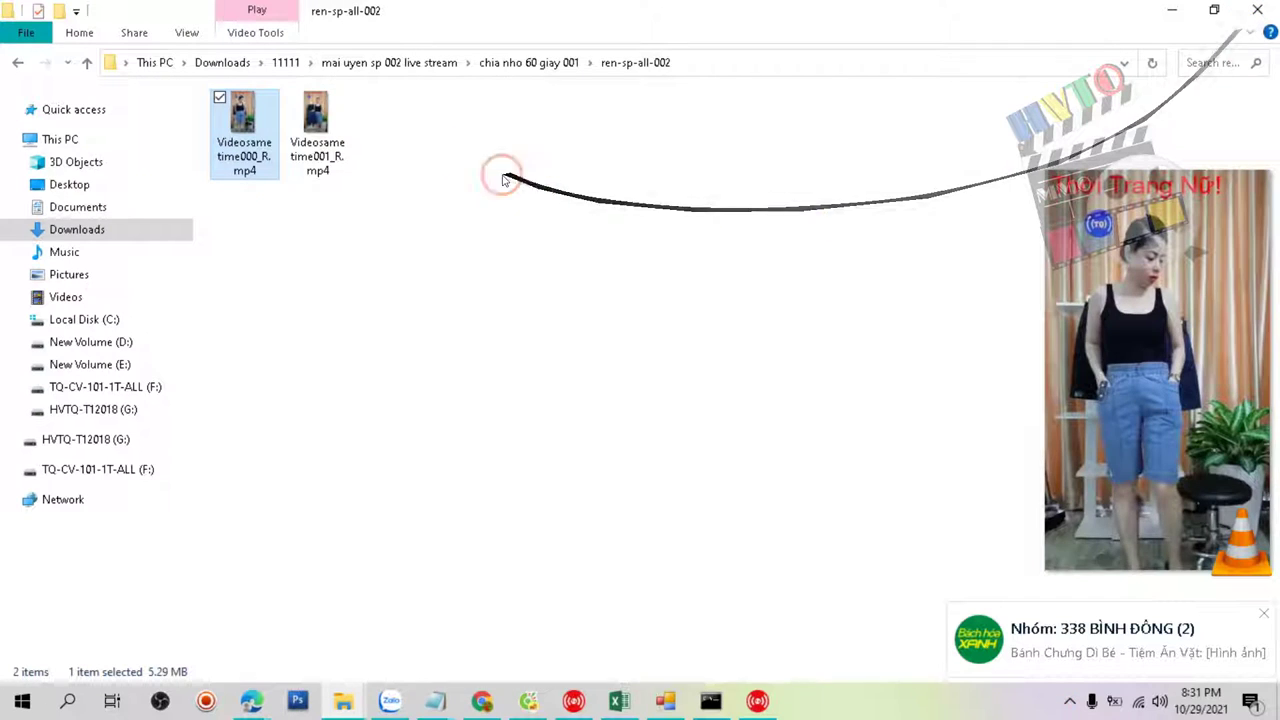
Play the start of the rendered clip Videosametime001_R.mp4 to check its overlays and length, and close the player.
click(315, 125)
double_click(324, 158)
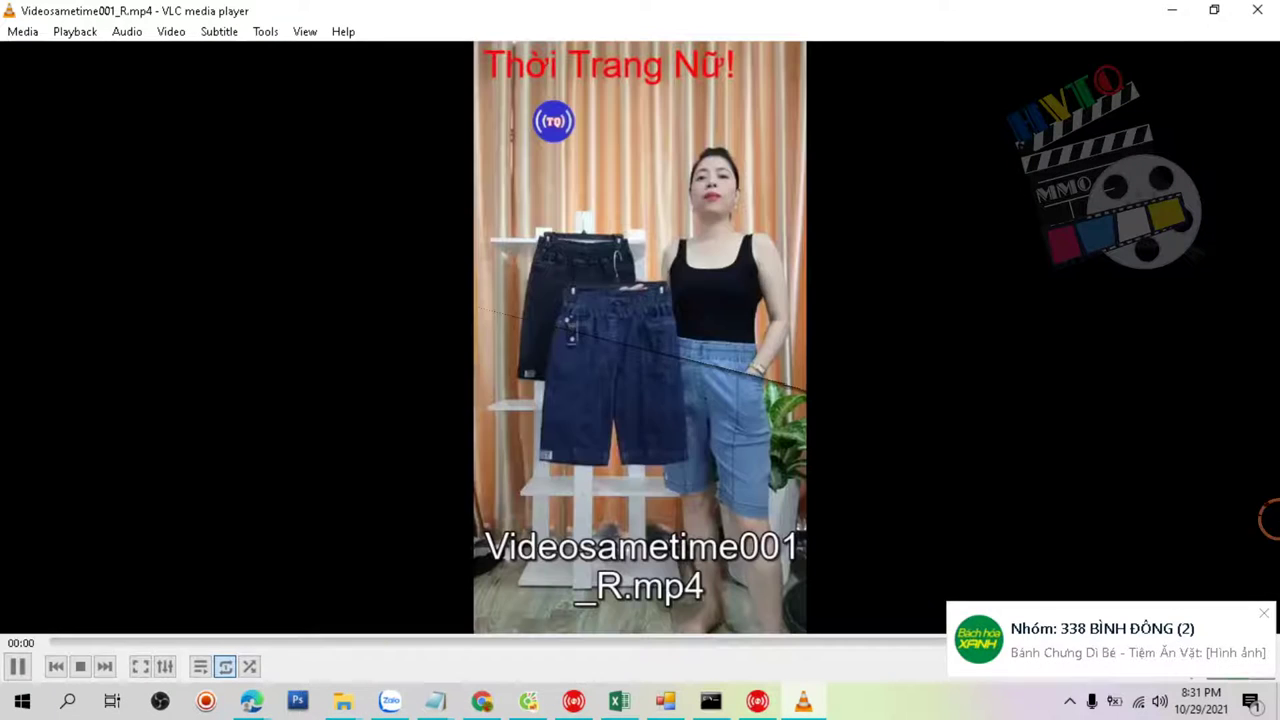
click(1264, 613)
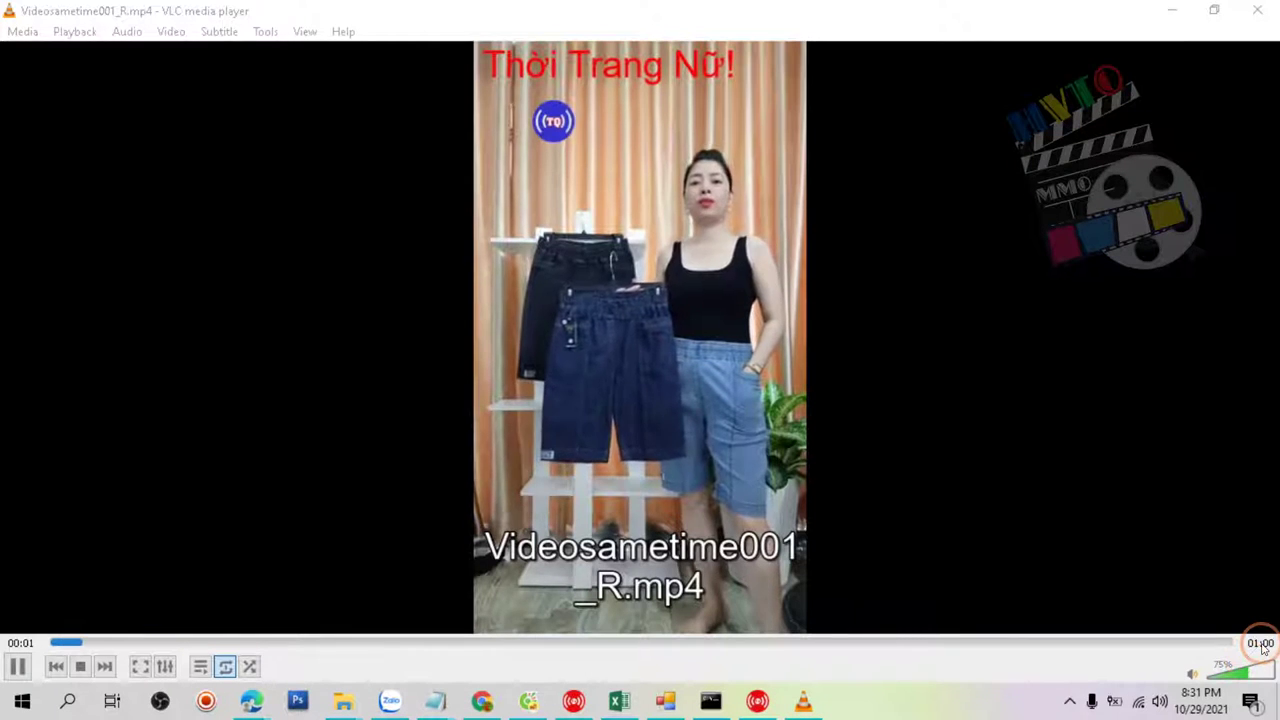
click(18, 666)
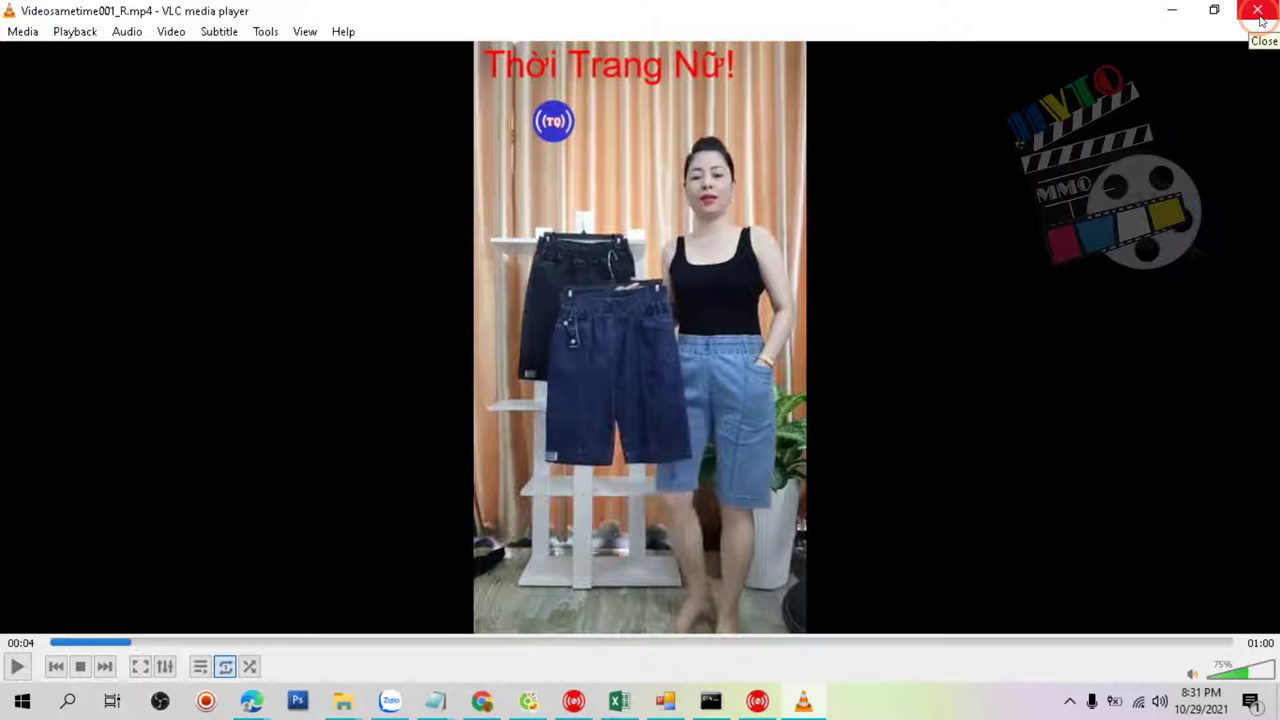
click(1260, 608)
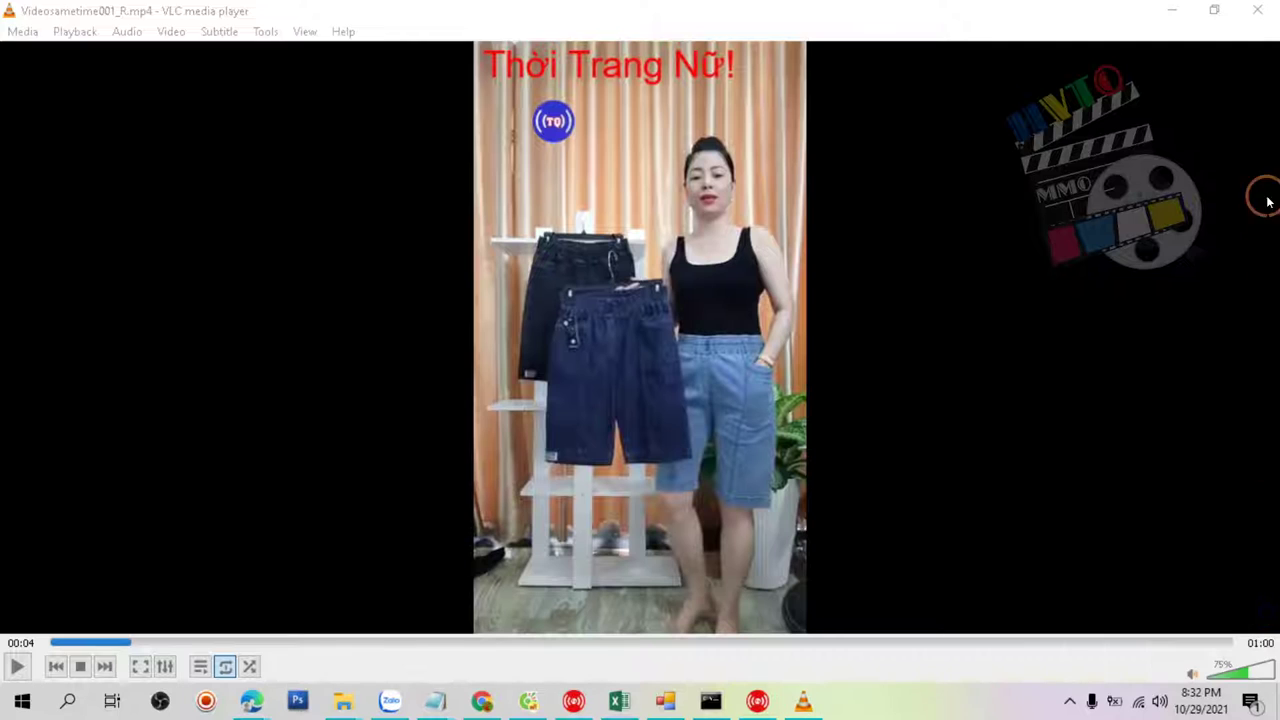
click(1260, 22)
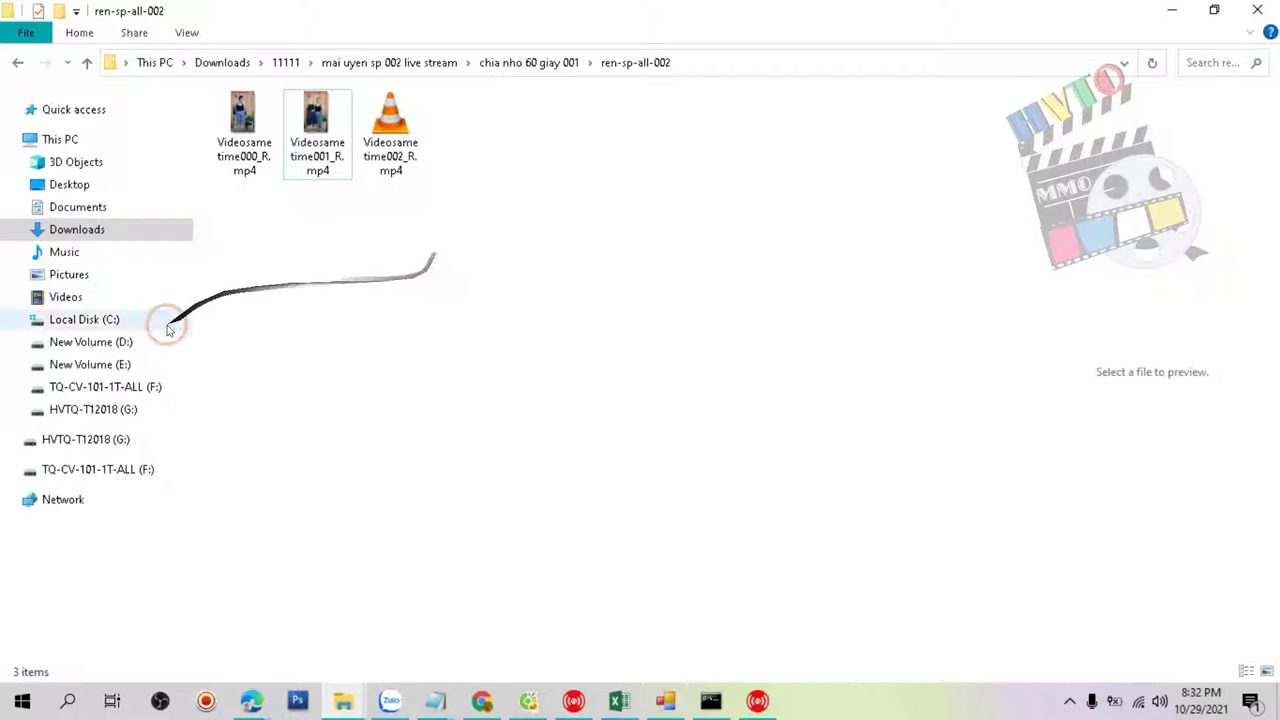
Launch DAILYMOTION.exe from the inner Debug-TOOLS-Make-news-HVTQ-T052021 folder under PC-TOOLS-CV-DAILY-T07-2021 on New Volume (E:).
click(60, 364)
click(243, 137)
double_click(243, 137)
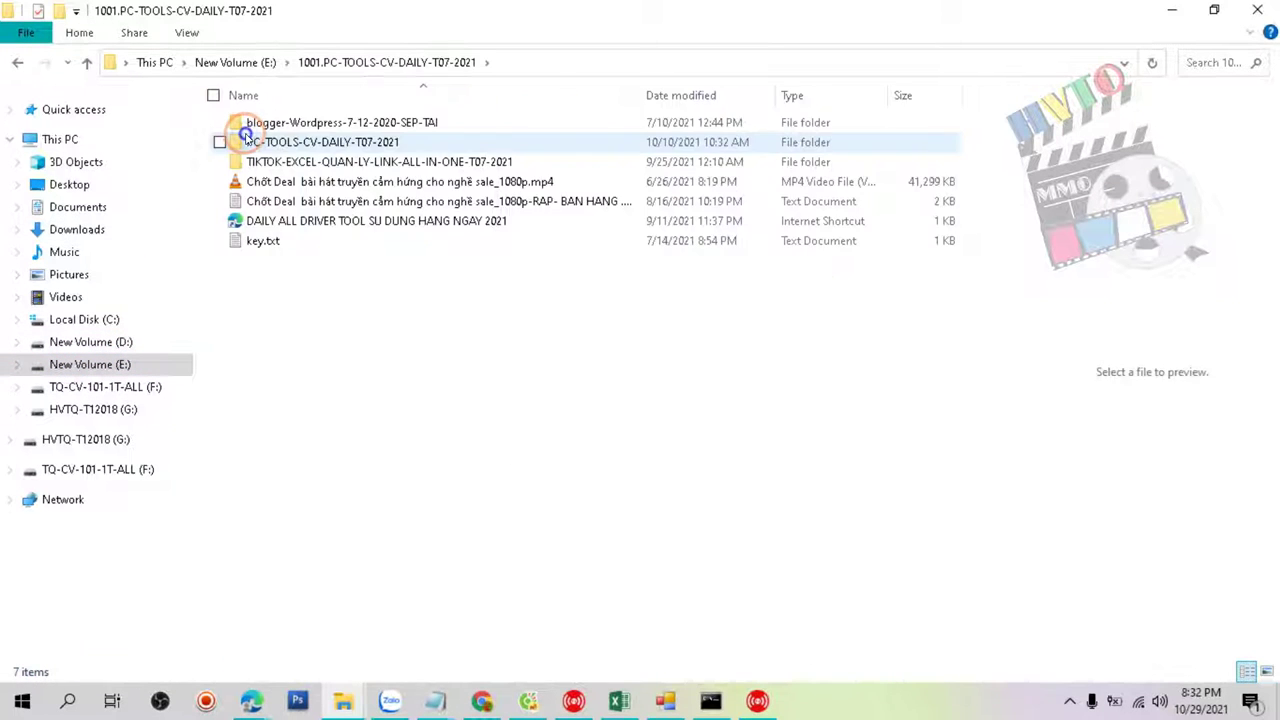
double_click(243, 137)
double_click(245, 139)
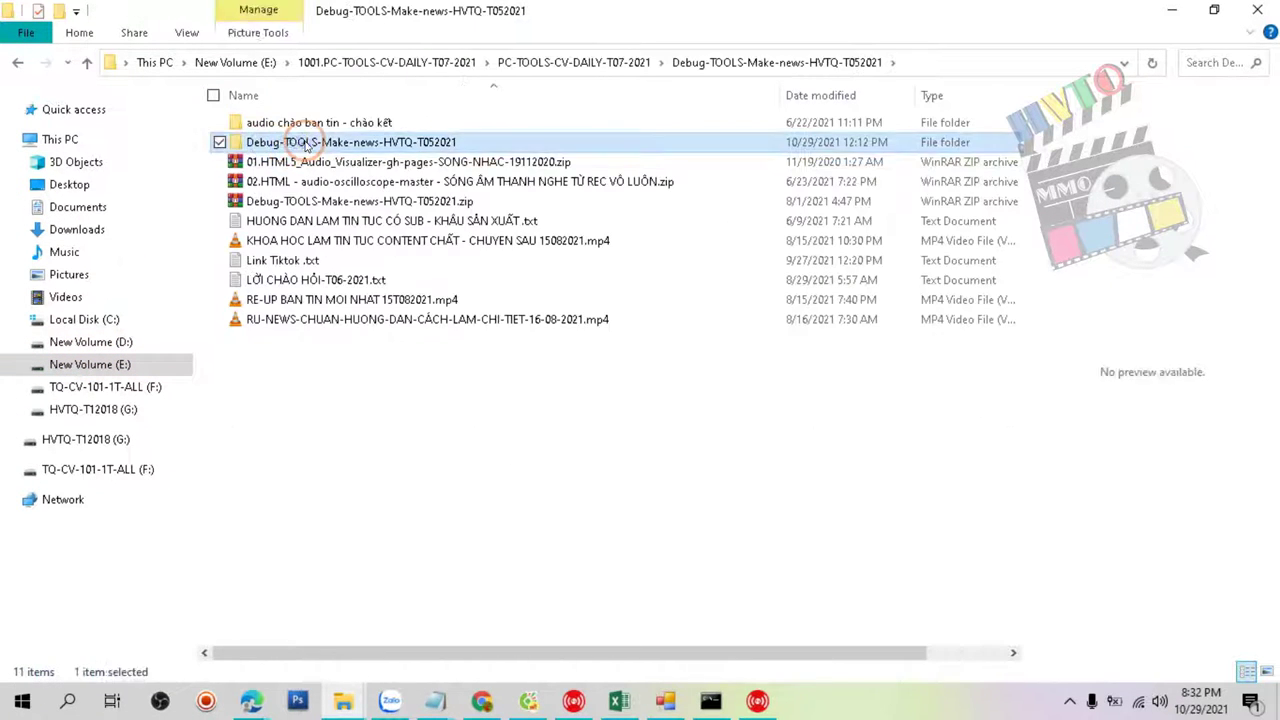
double_click(291, 150)
click(560, 445)
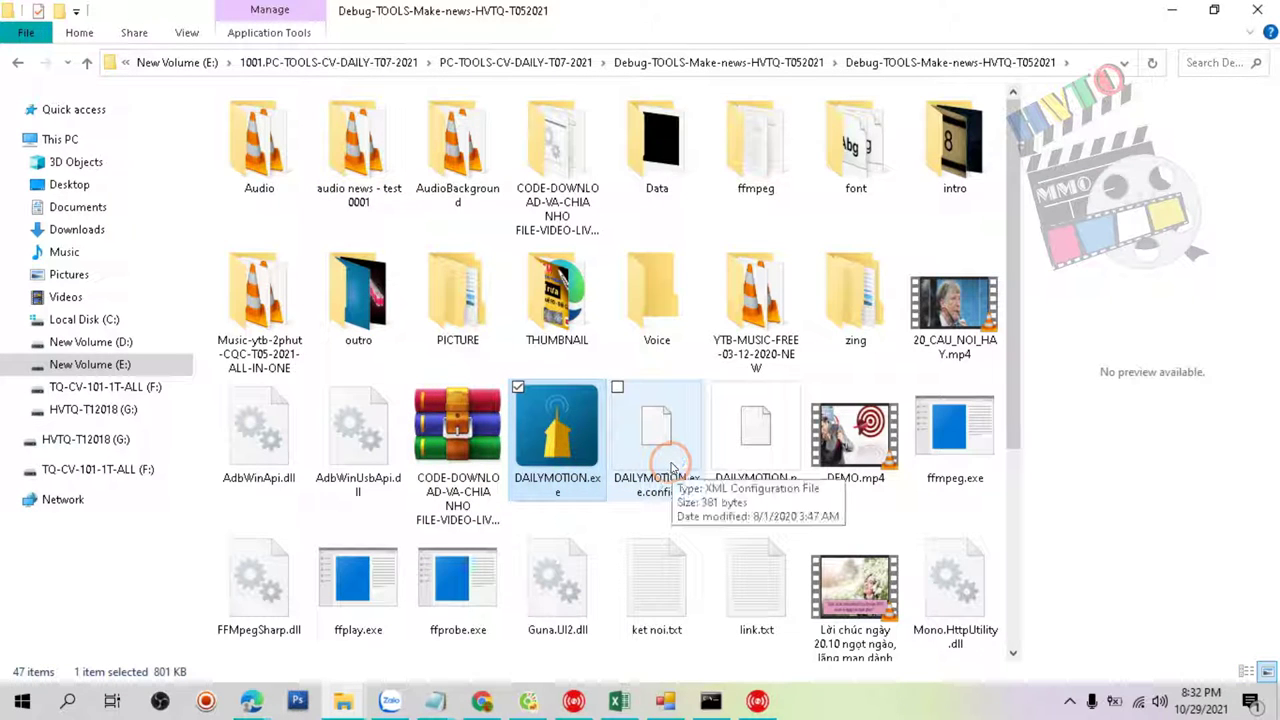
Show the rendered clips in Downloads > 11111 > DOWNLOAD-YTB-Splitter-VIDEO-HANG-LOAT-ffmpeg-07T102021 > hvtq0010mai-uyen > REN-101-MAI-UYEN.
click(17, 62)
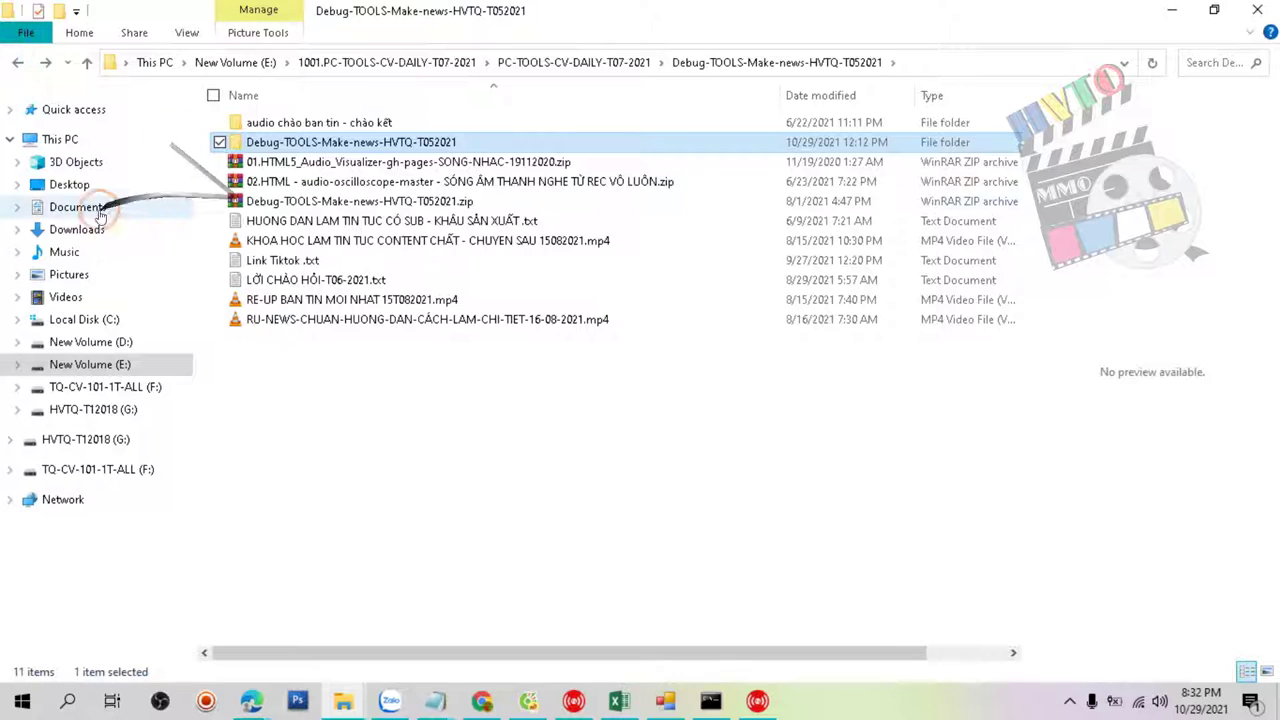
click(90, 229)
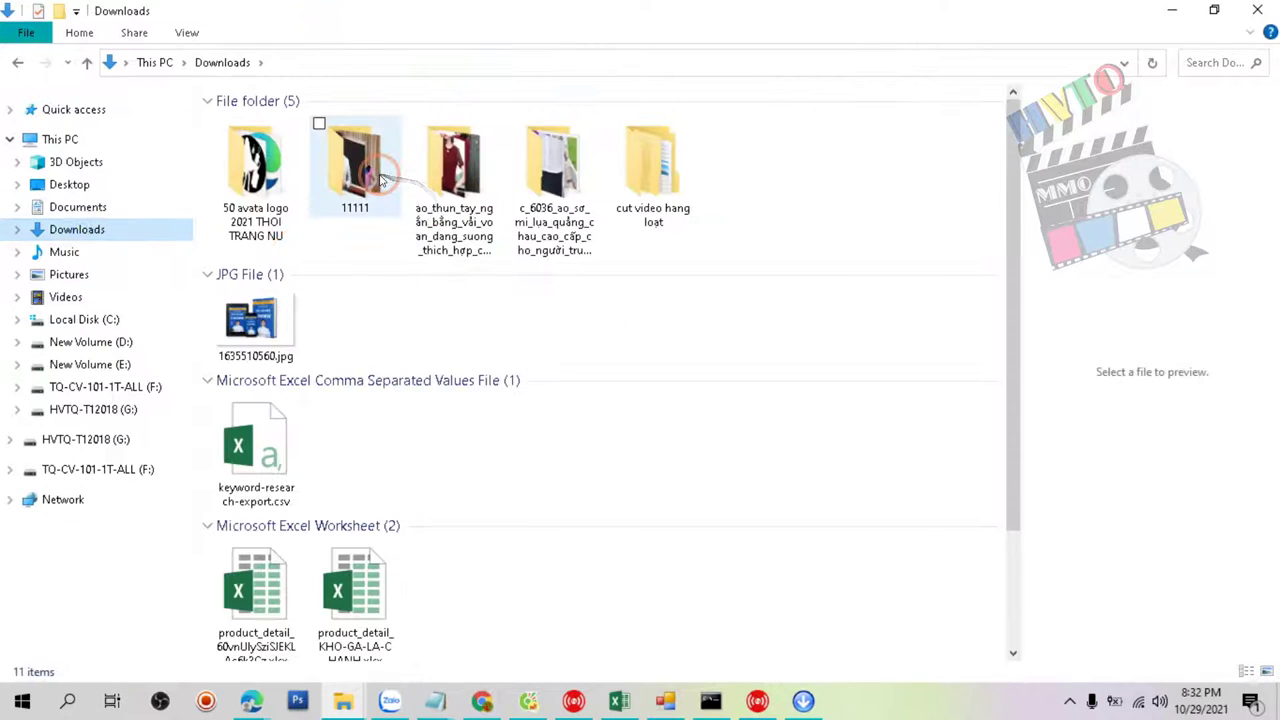
double_click(358, 168)
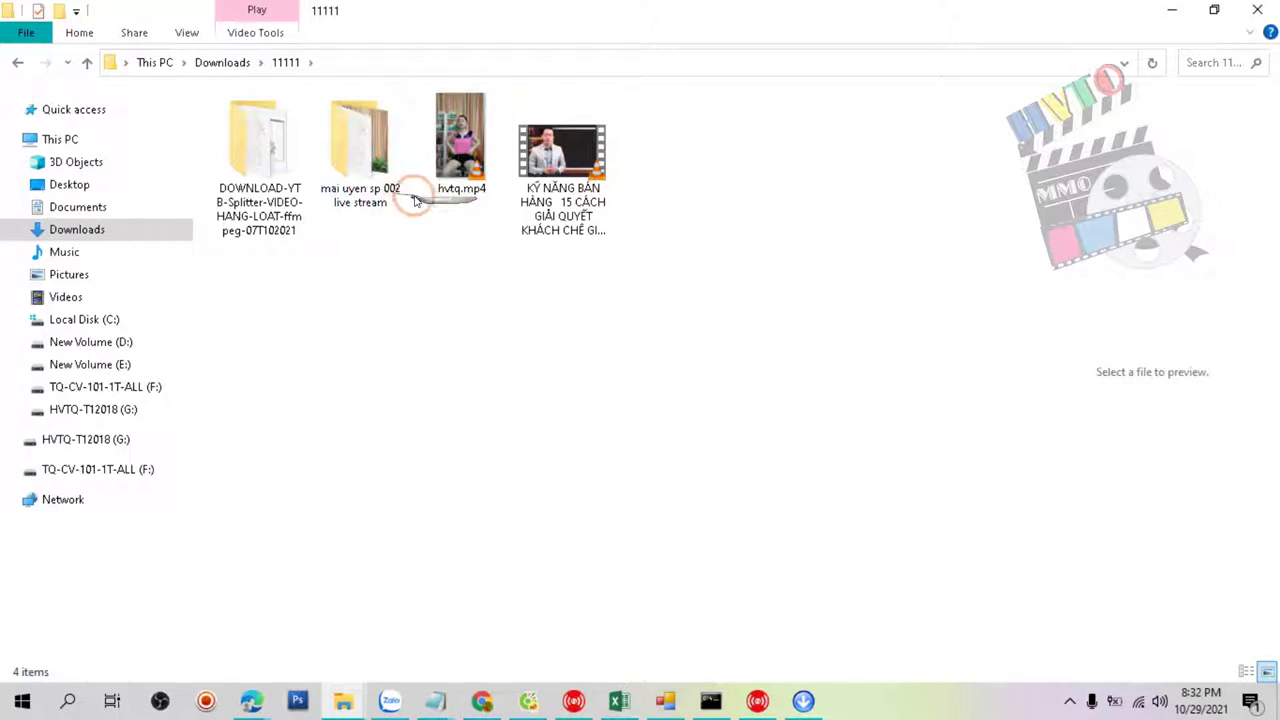
double_click(260, 150)
double_click(285, 170)
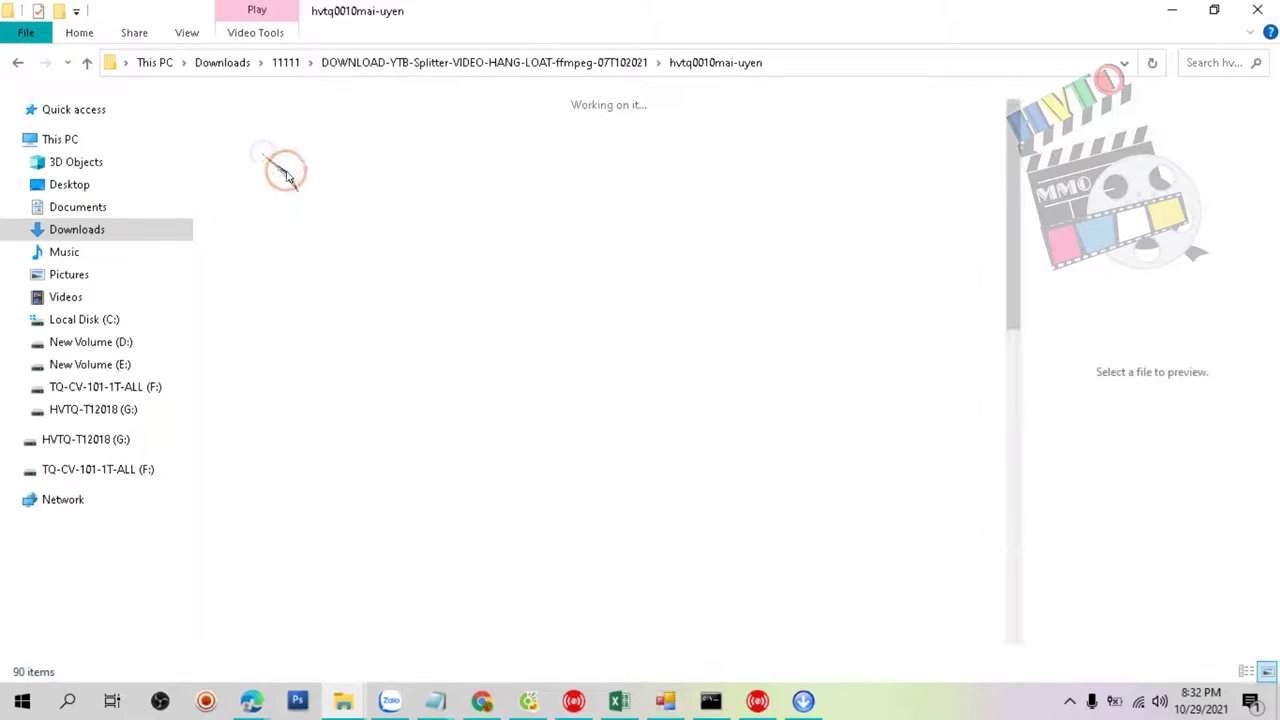
double_click(288, 176)
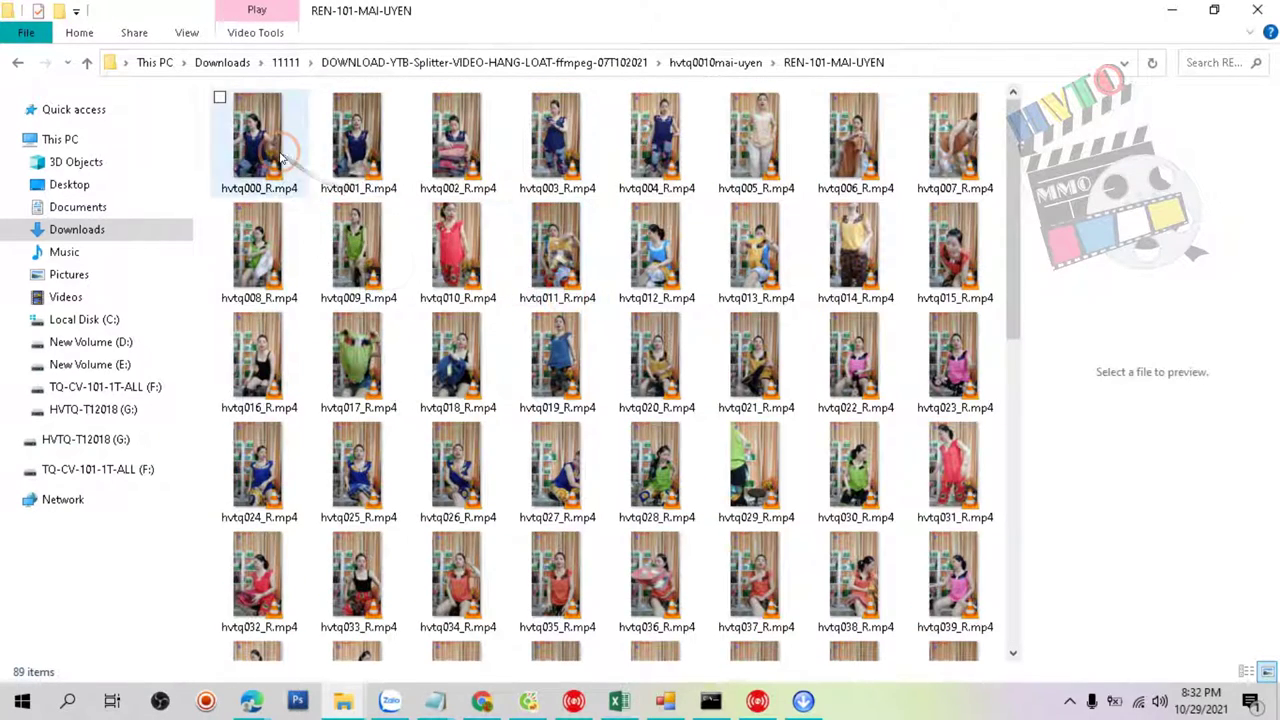
Switch to Phần mềm tin tức 3.0, open its video editor, and replace the completed job with a new one.
click(803, 700)
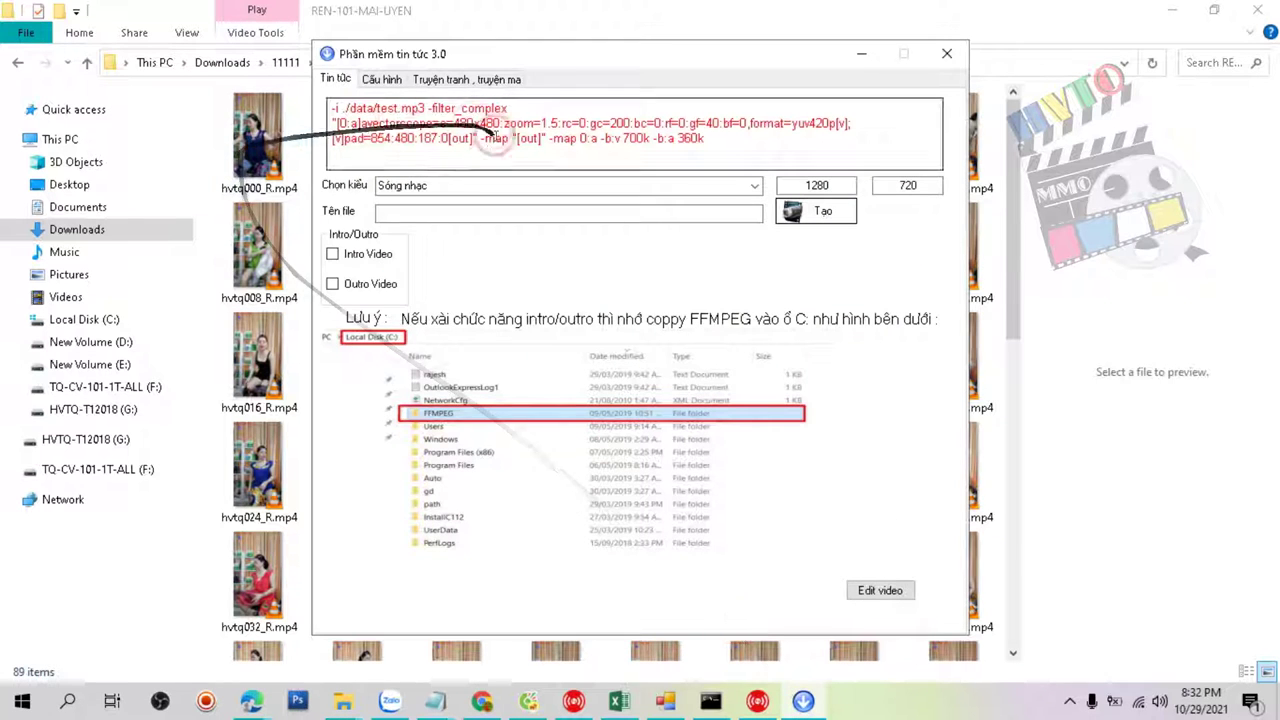
click(880, 590)
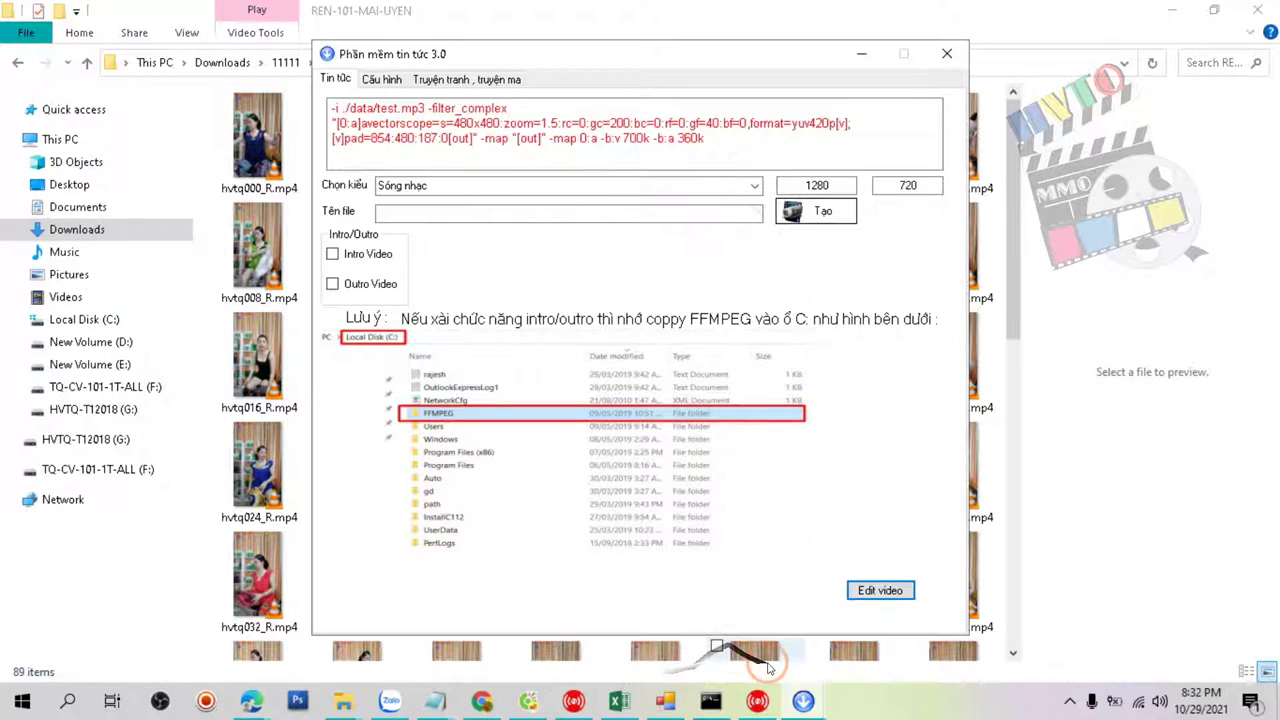
mouse_move(757, 700)
click(850, 610)
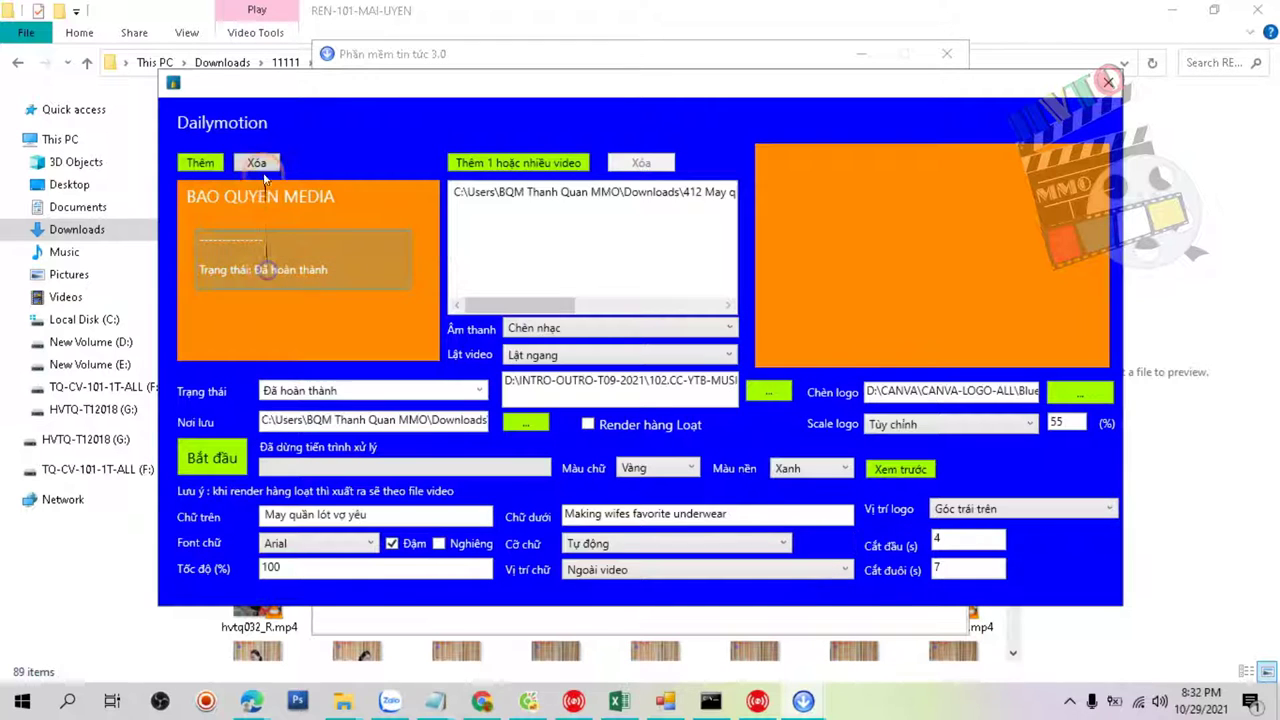
click(254, 165)
click(199, 165)
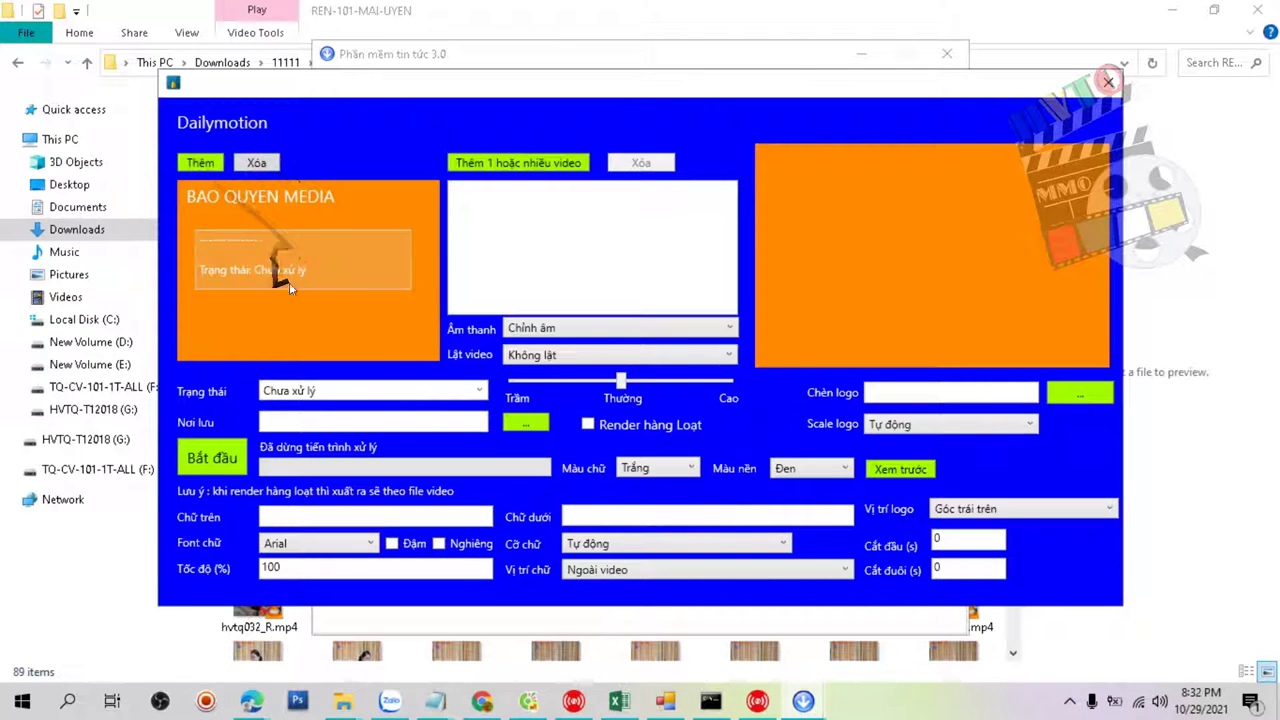
Start adding videos to the new job and browse to the REN-101-MAI-UYEN folder inside hvtq0010mai-uyen.
click(500, 163)
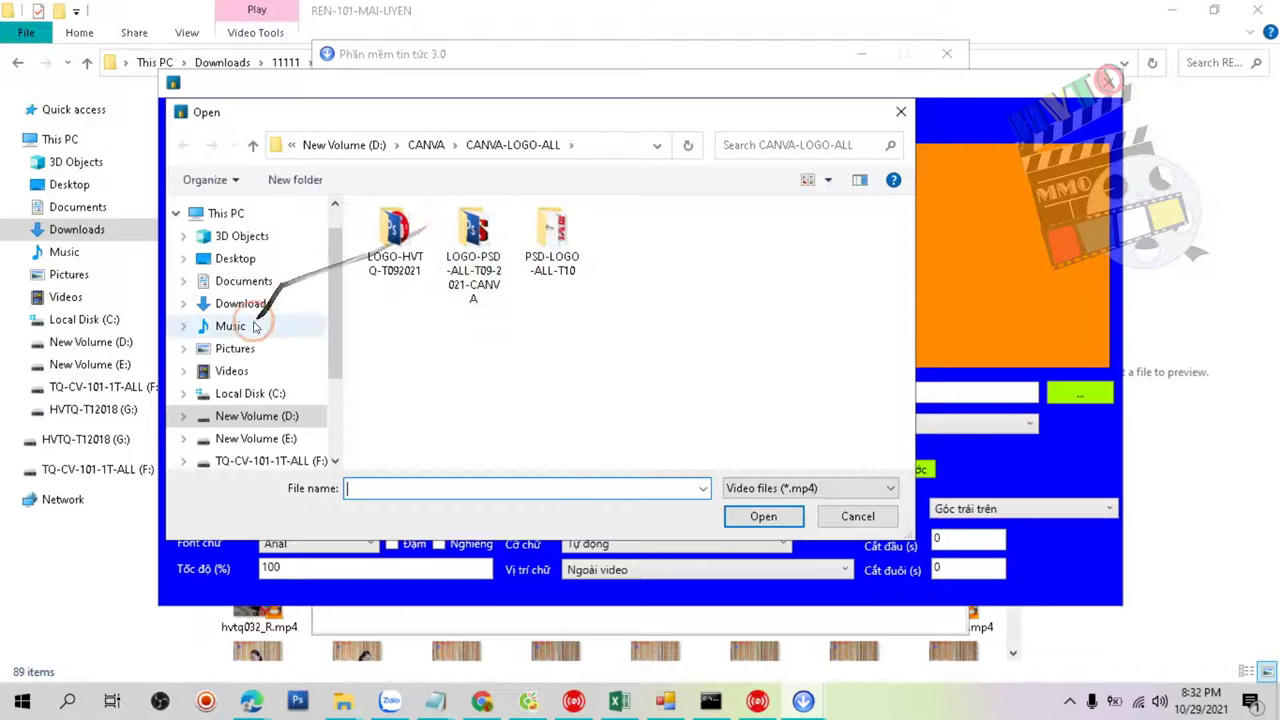
click(245, 302)
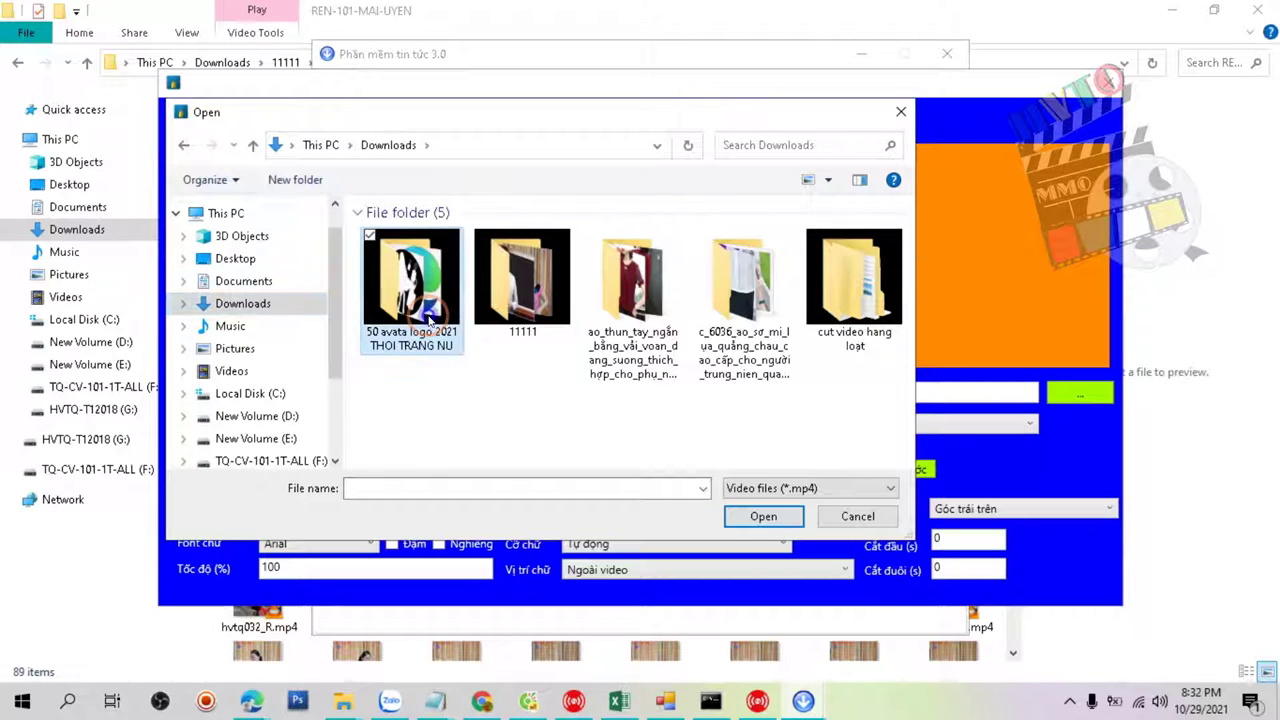
double_click(429, 316)
key(BackSpace)
double_click(517, 277)
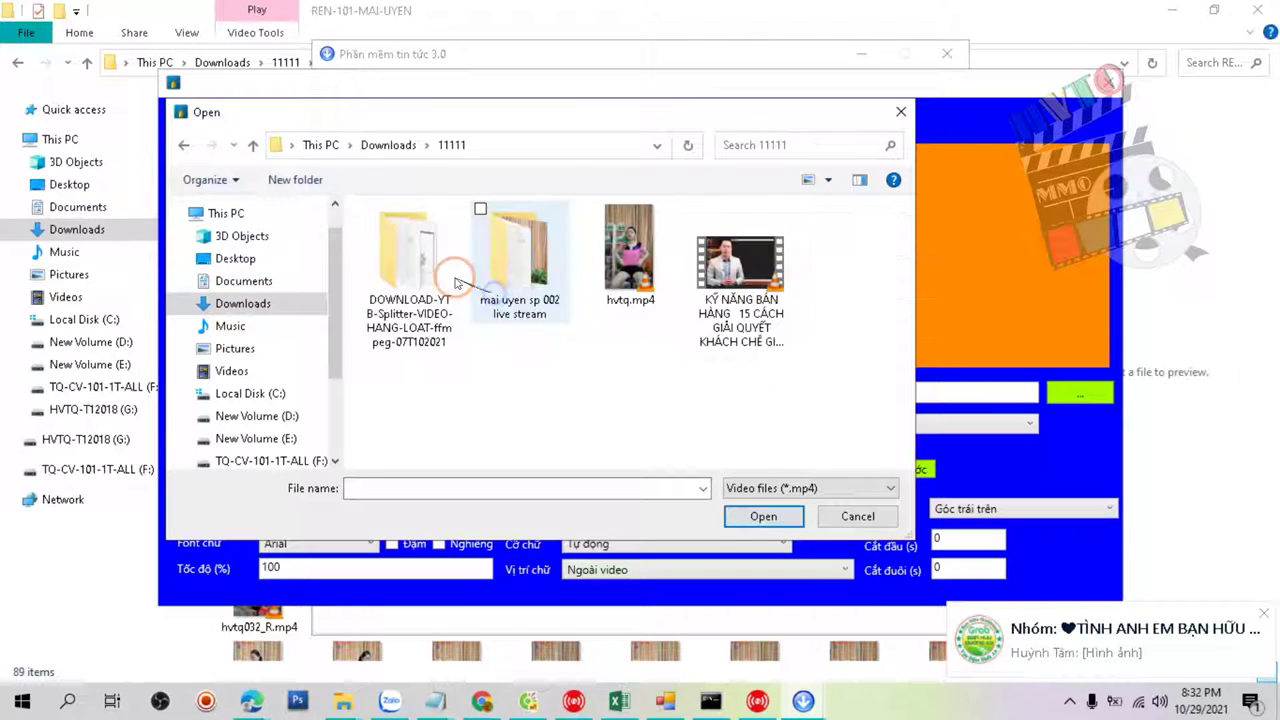
double_click(415, 265)
double_click(434, 292)
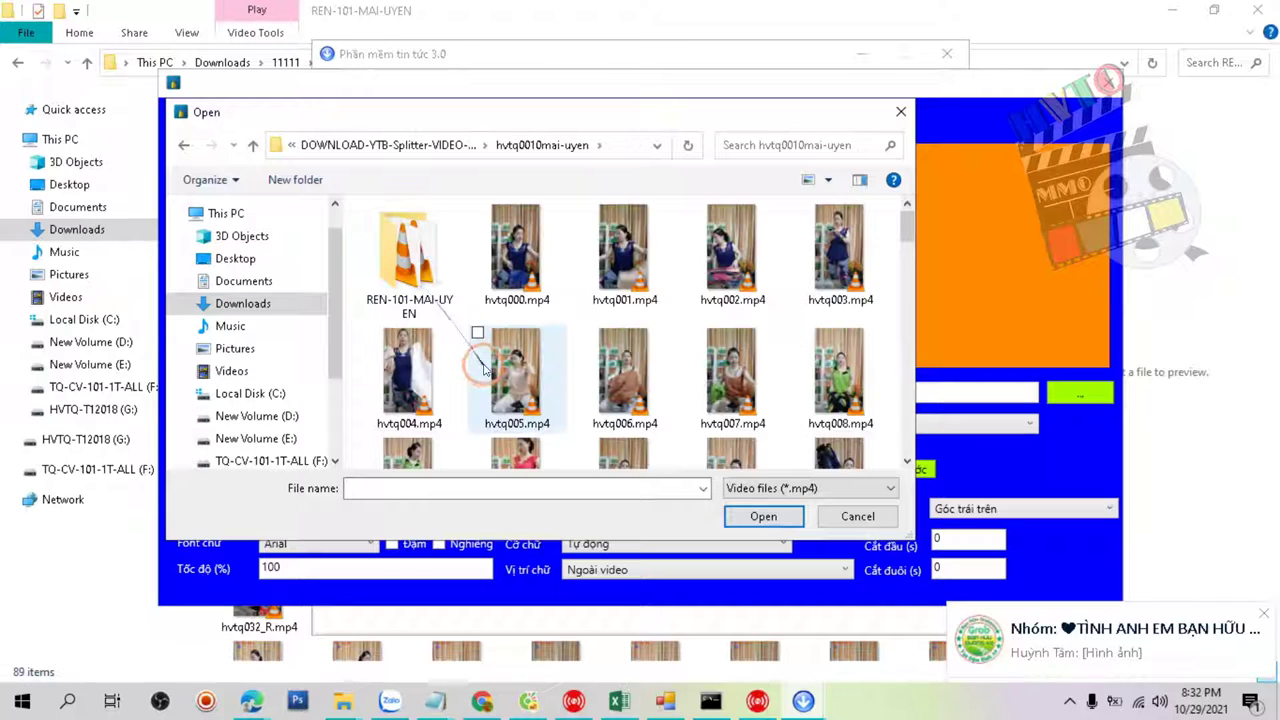
double_click(448, 355)
Create a new folder named REN-MEME-ALL-001 inside REN-101-MAI-UYEN.
drag(365, 205, 621, 350)
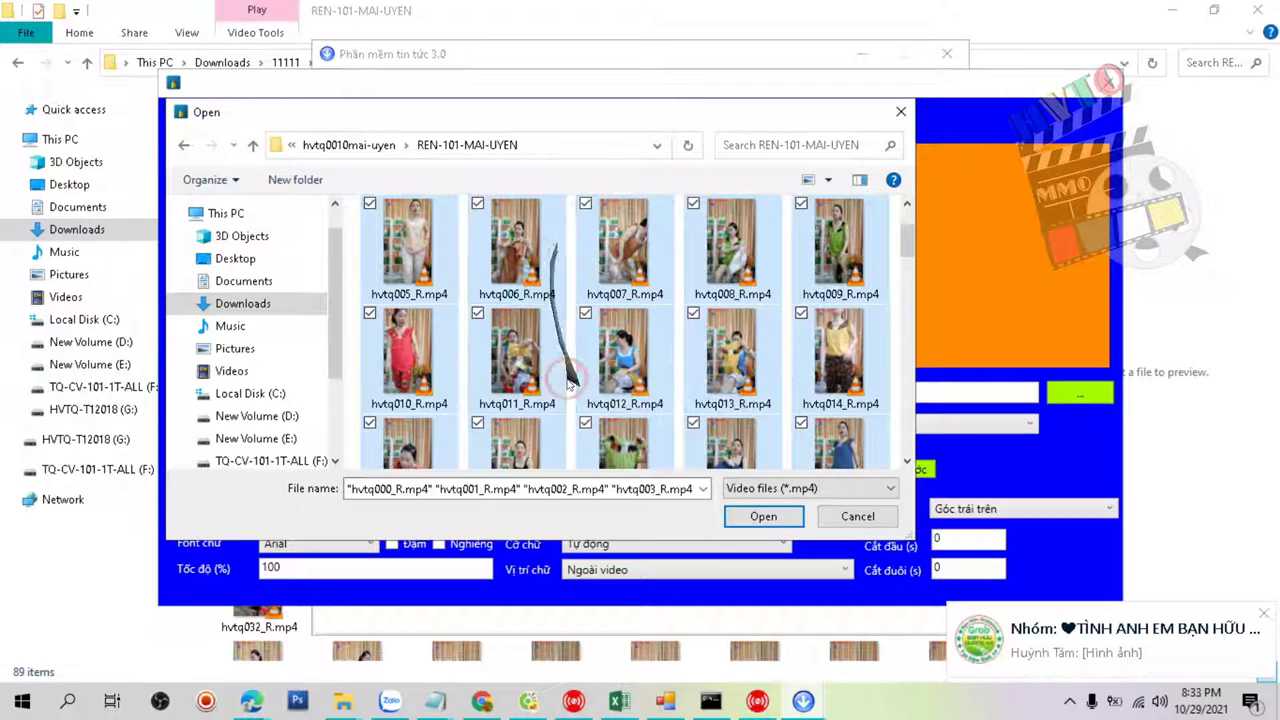
click(283, 184)
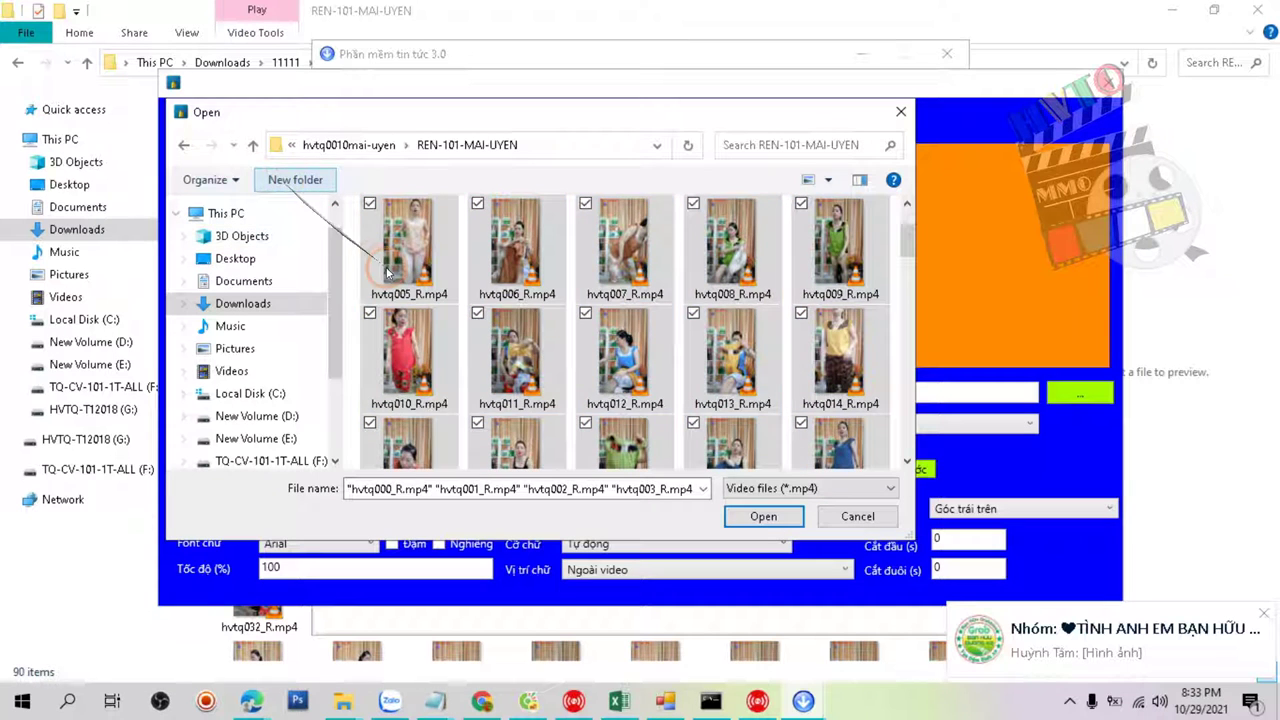
text(REN-MEME-ALL-001)
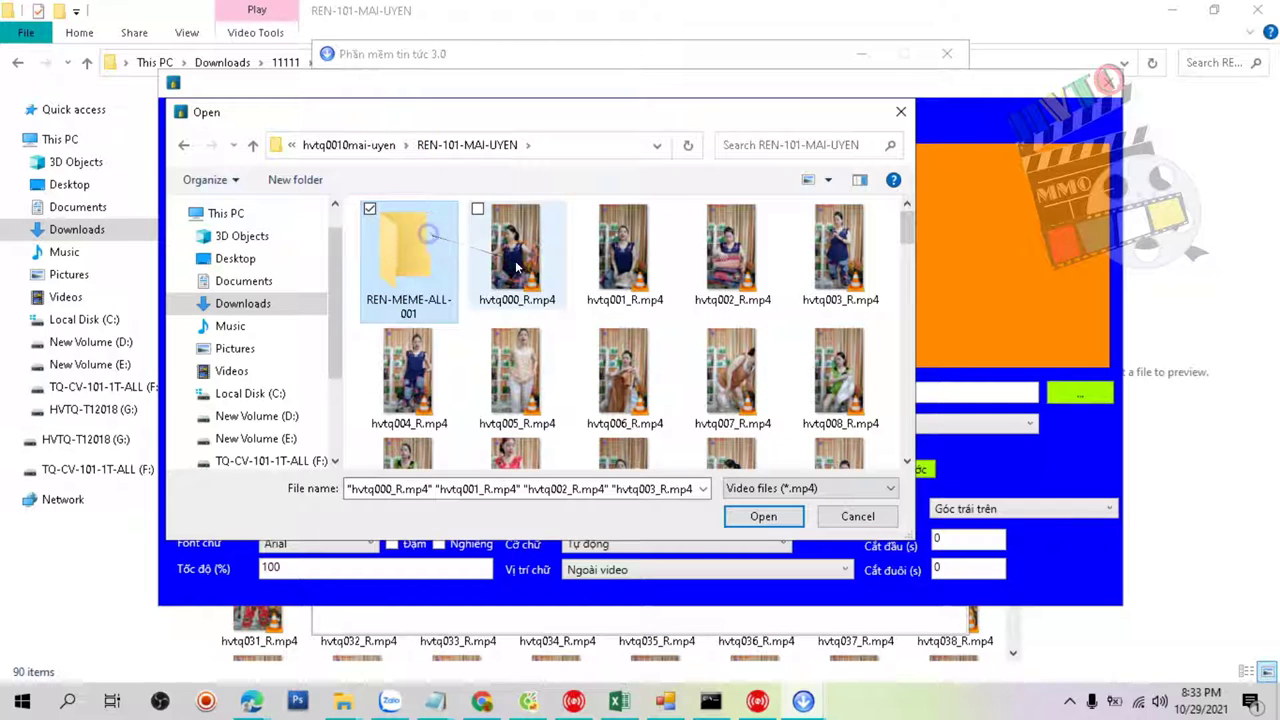
Add all the clips from hvtq000_R.mp4 through hvtq088_R.mp4 to the new job's video list.
click(535, 285)
scroll(694, 380, down, 15)
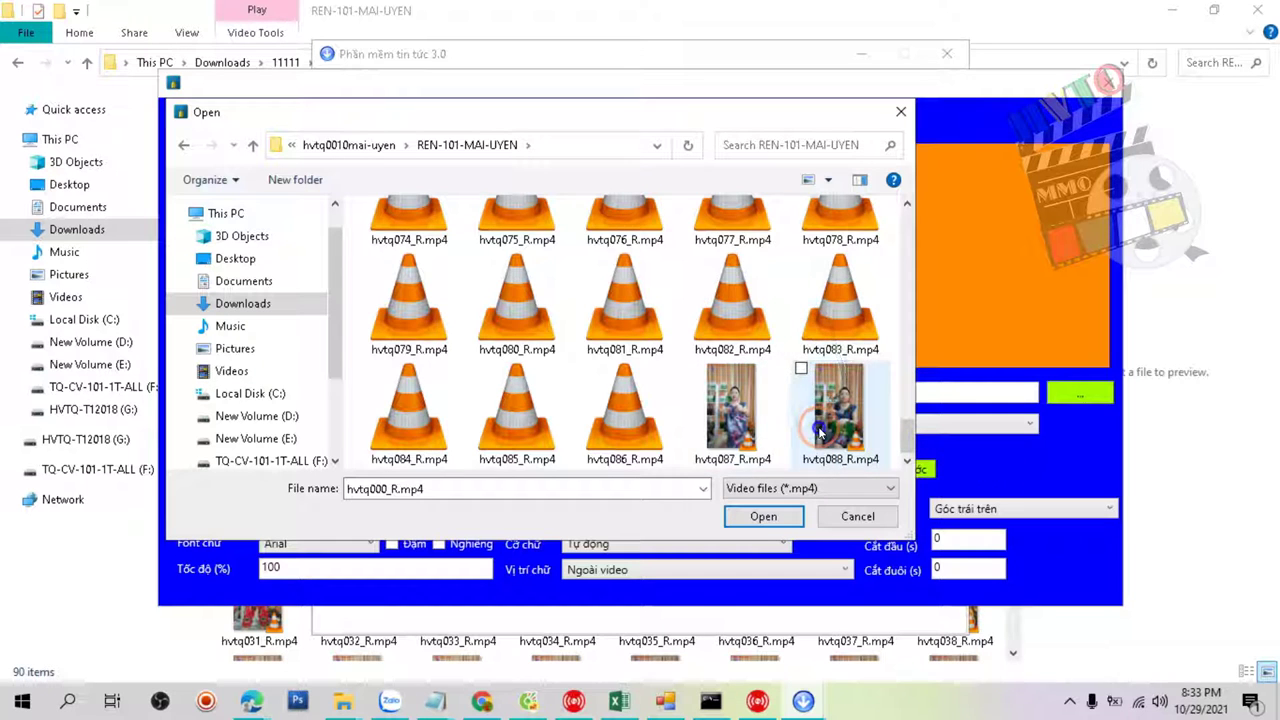
shift+click(835, 456)
scroll(760, 365, up, 5)
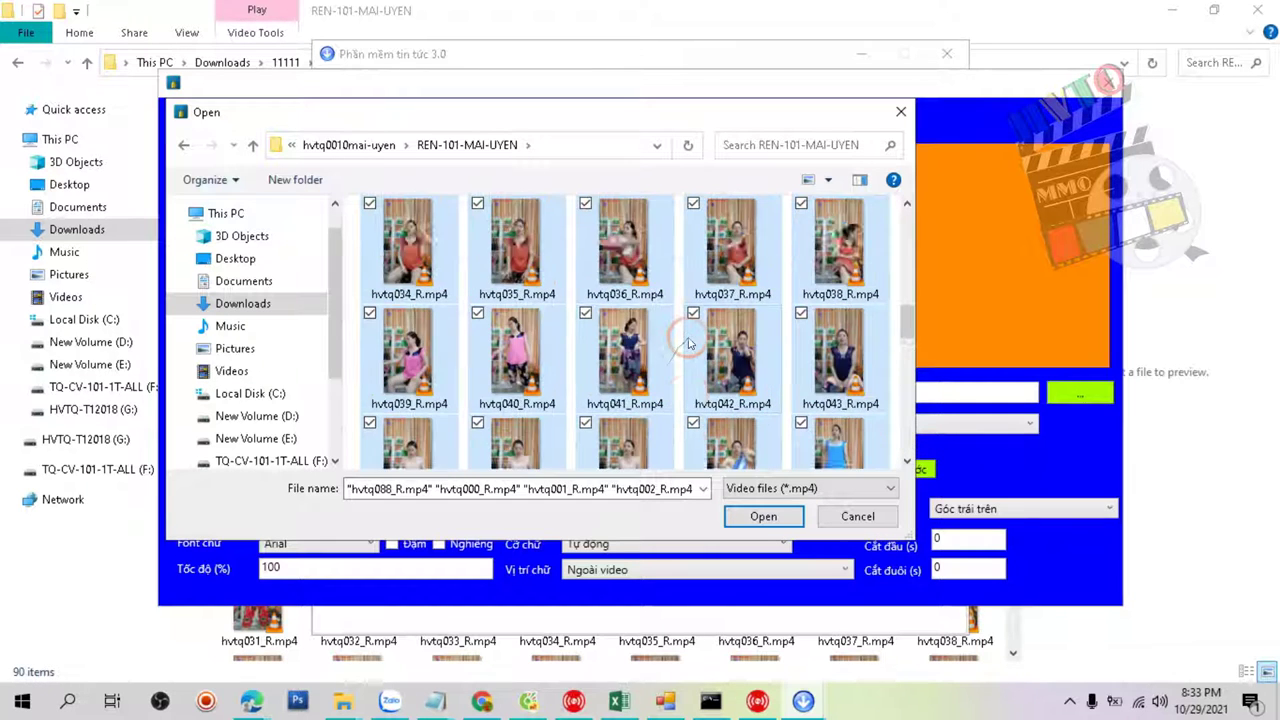
scroll(688, 345, down, 5)
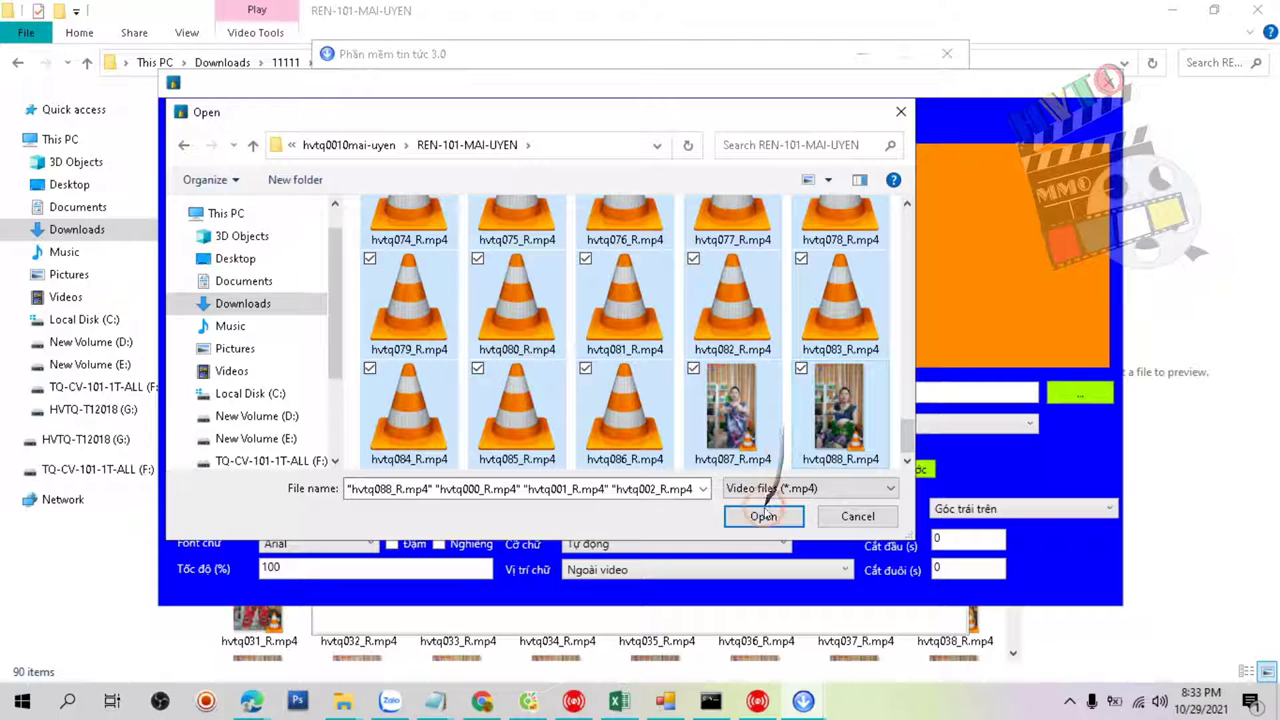
click(763, 516)
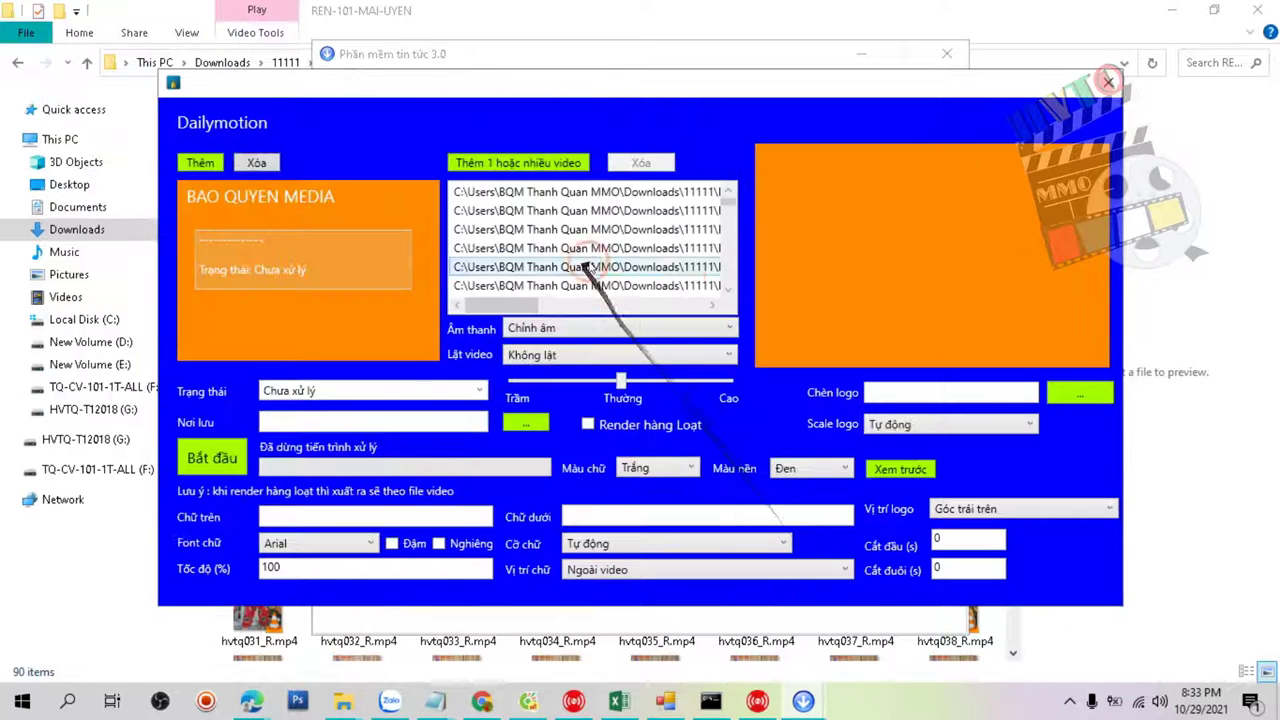
click(726, 220)
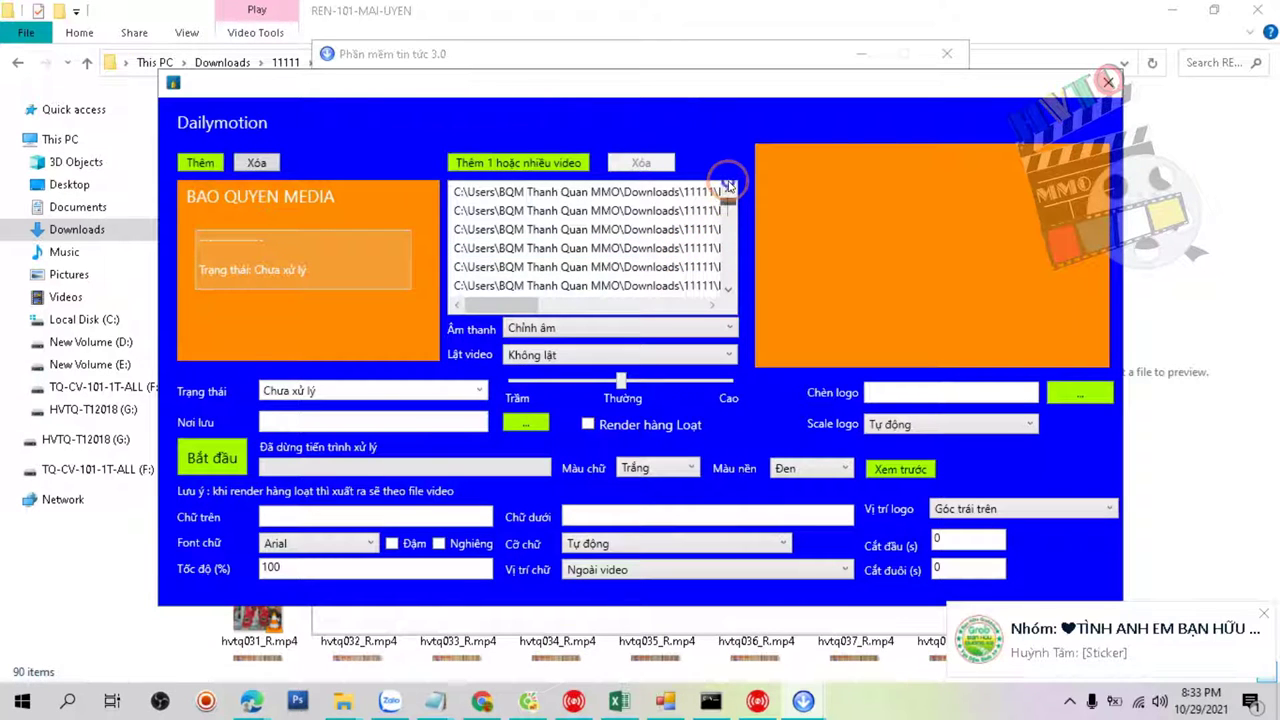
Set the upper caption (Chữ trên) to "Mai Uyên Shop !" and begin the lower caption (Chữ dưới) with "LH:".
click(368, 521)
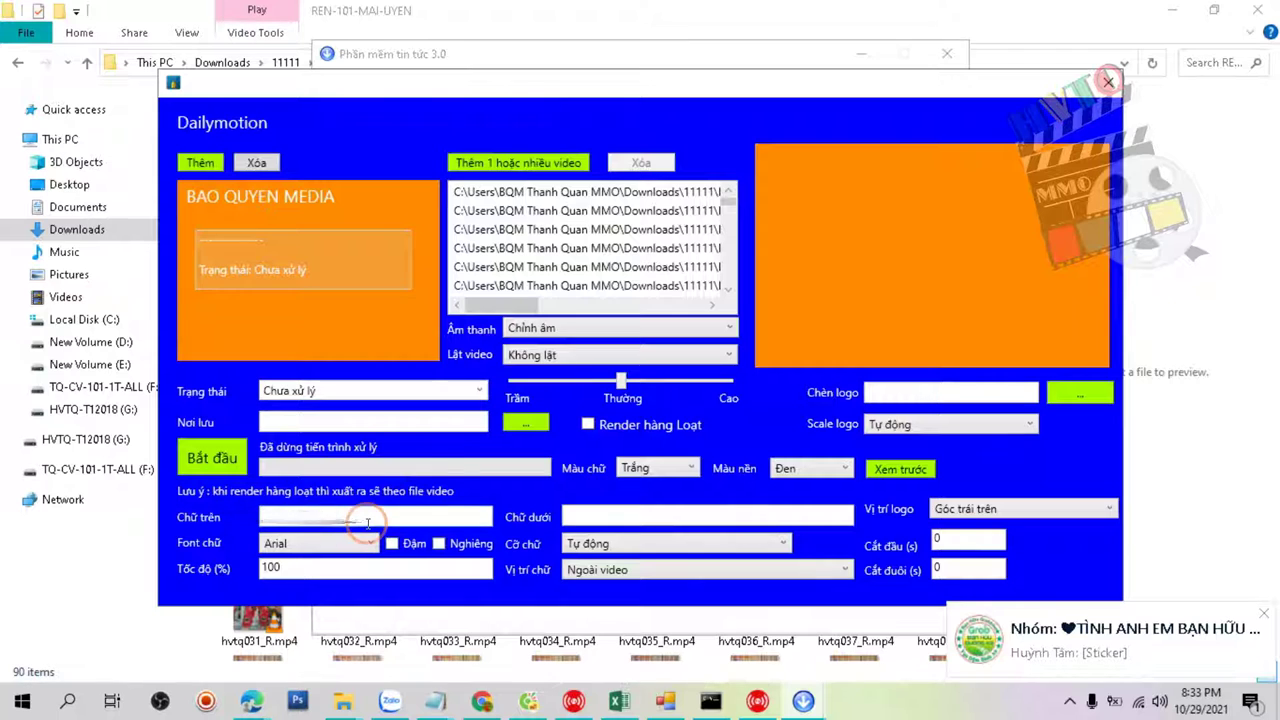
click(450, 425)
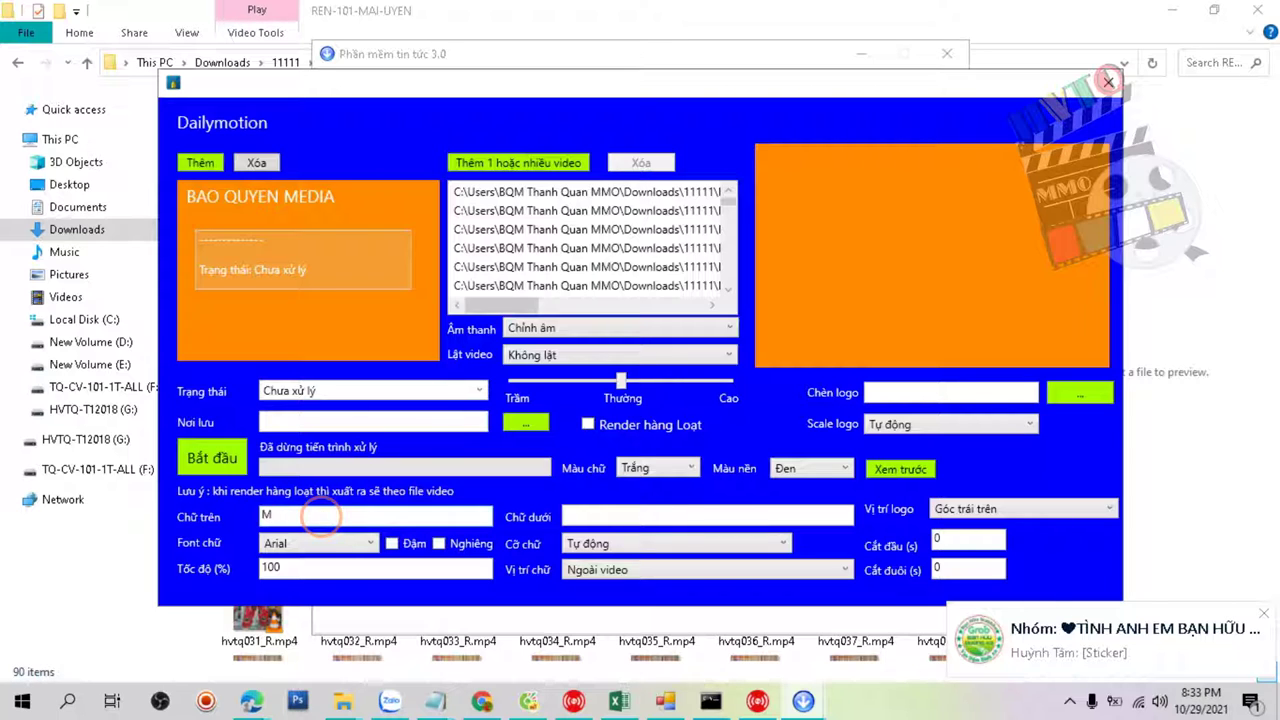
click(318, 517)
text(Mai Uyên Shop)
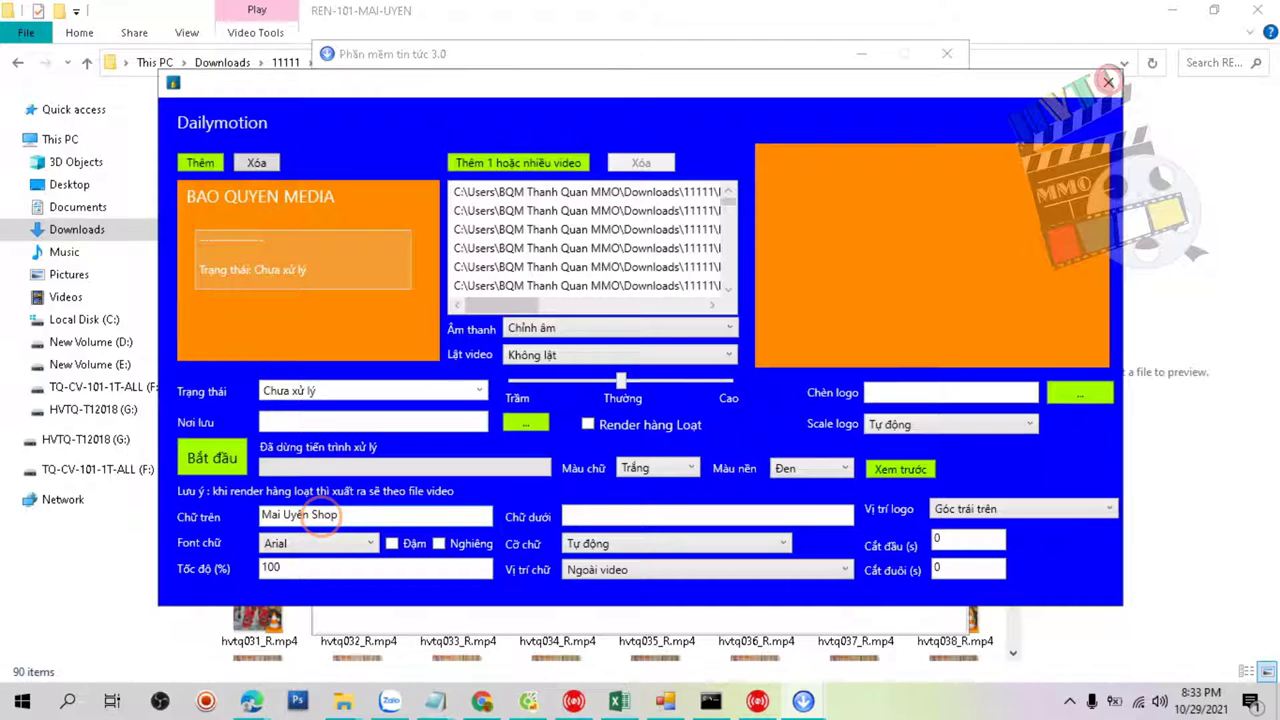
click(610, 517)
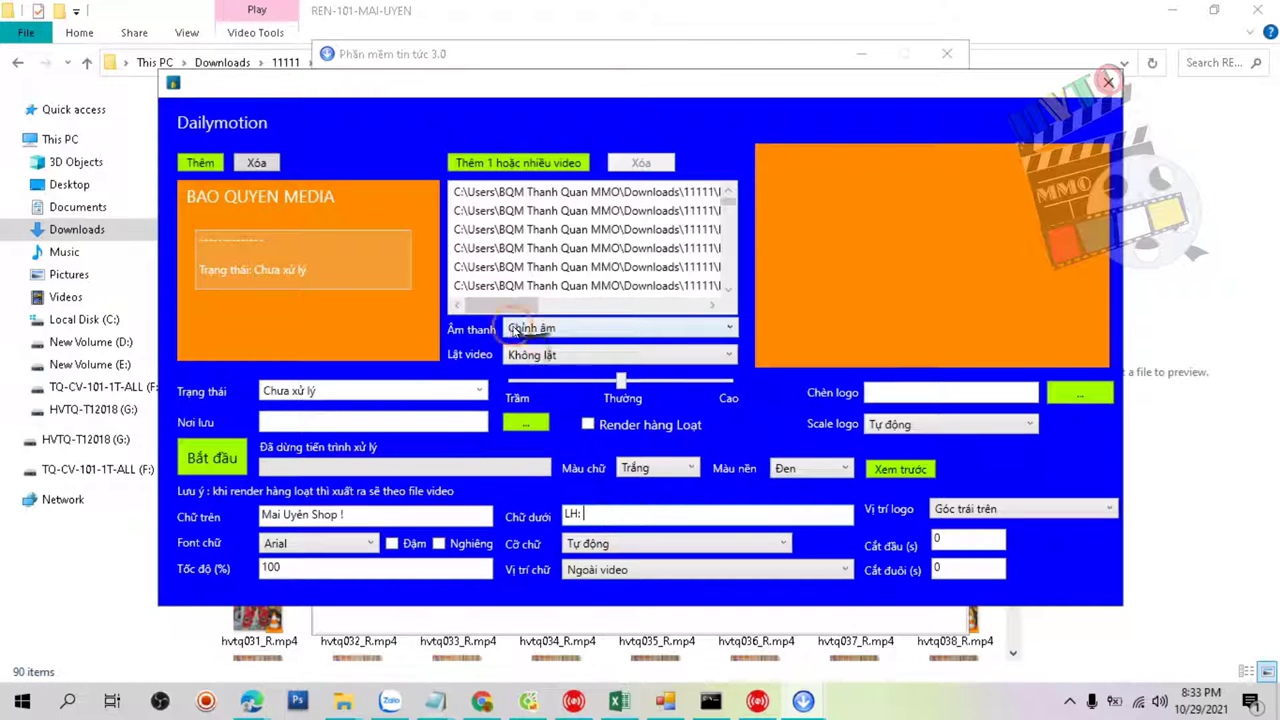
Switch to the Cốc Cốc browser and look through the posts on the Mai Uyên Shop Facebook page for the contact hotline.
click(340, 705)
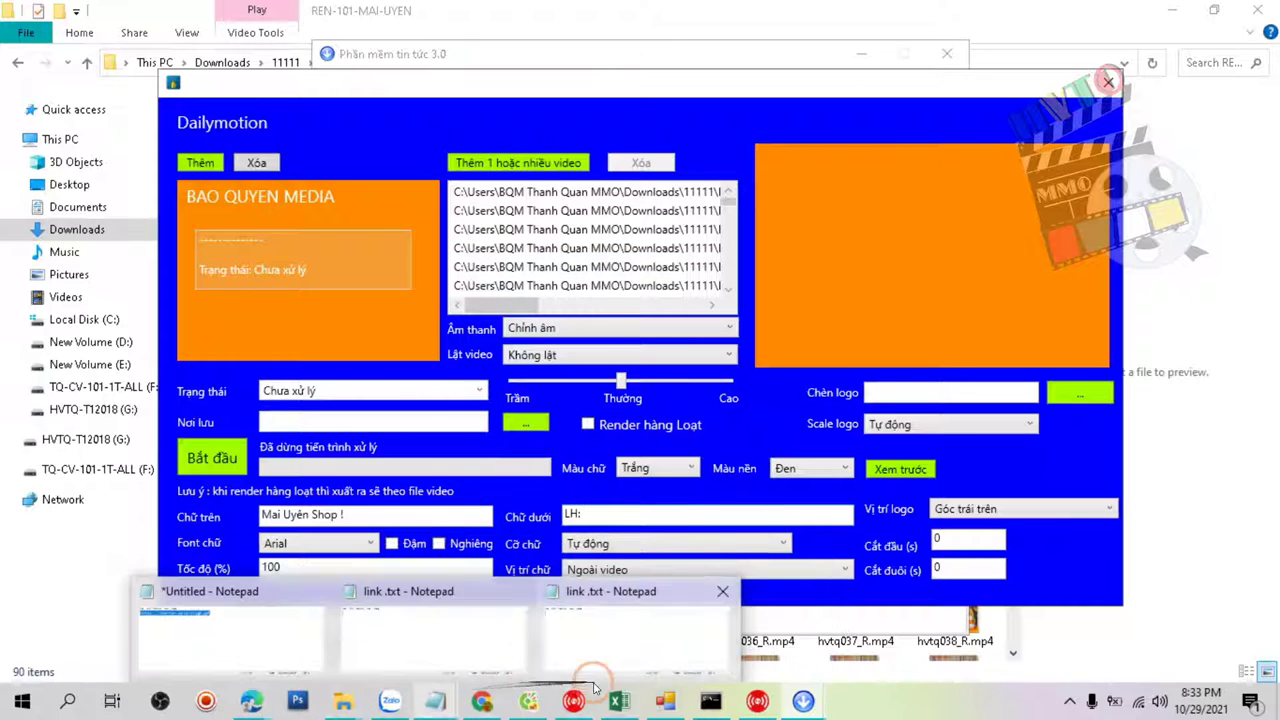
click(530, 703)
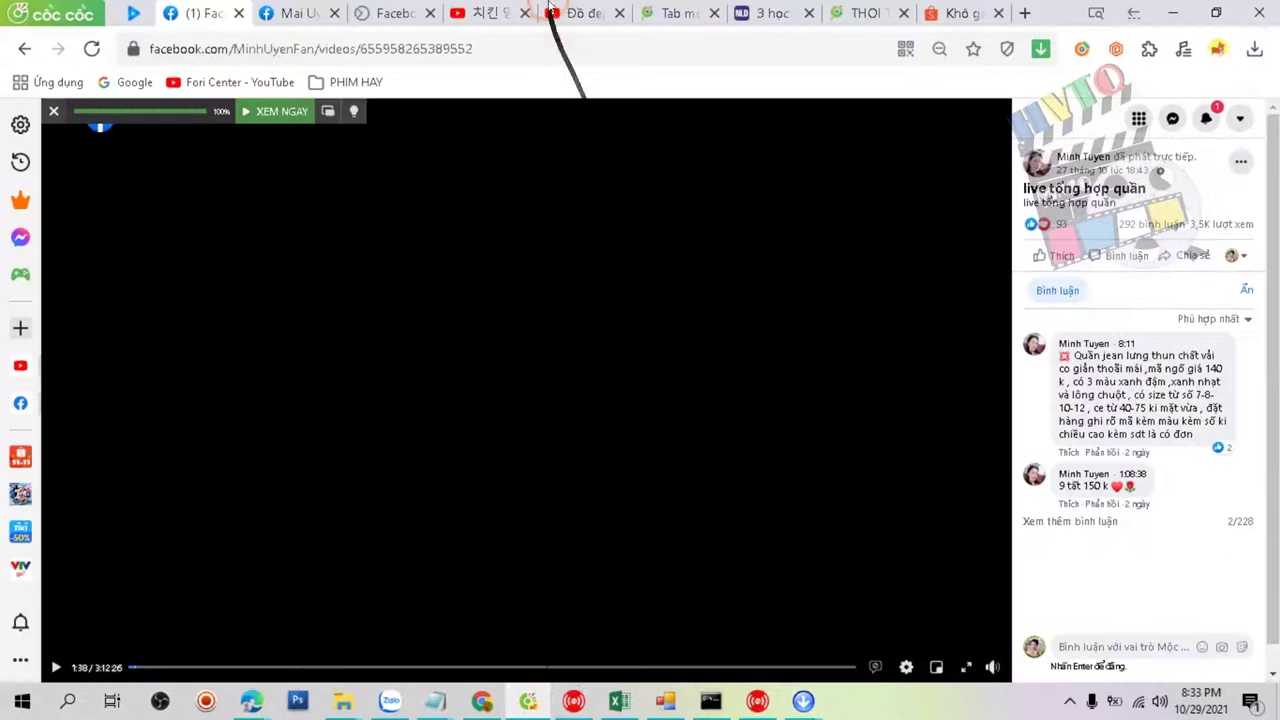
click(293, 13)
click(818, 161)
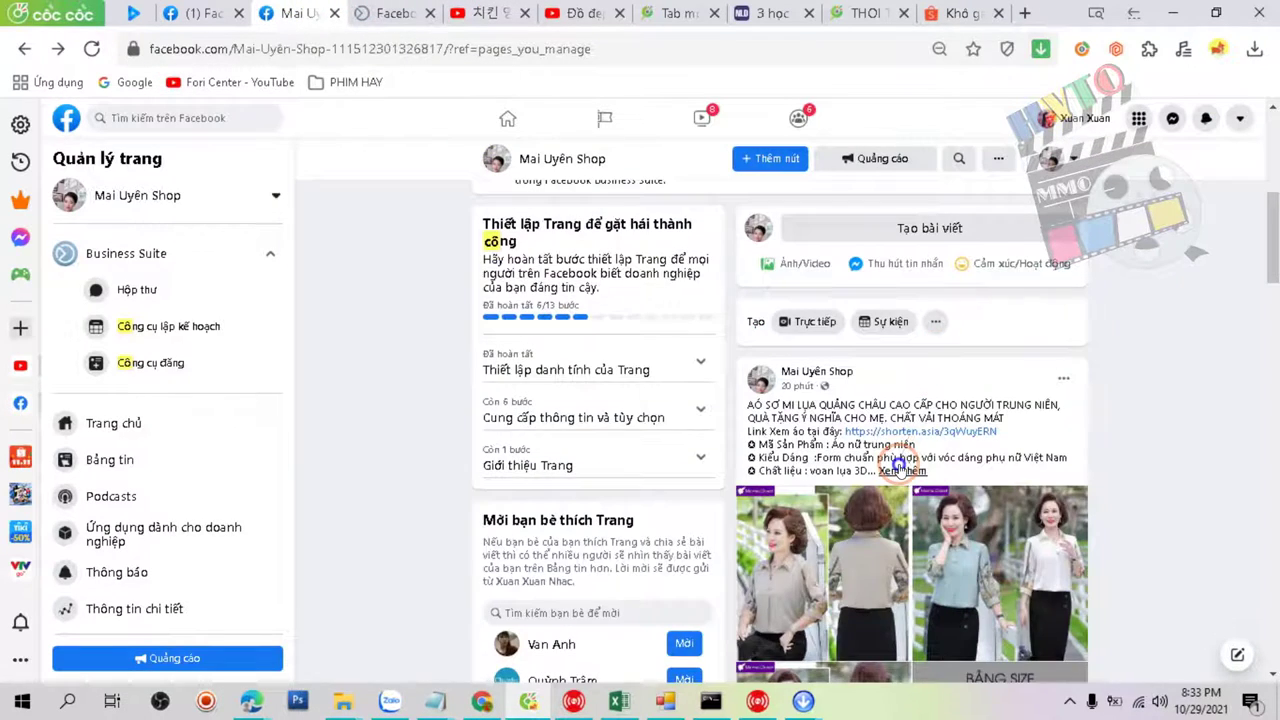
click(901, 469)
scroll(915, 440, down, 6)
scroll(933, 414, down, 10)
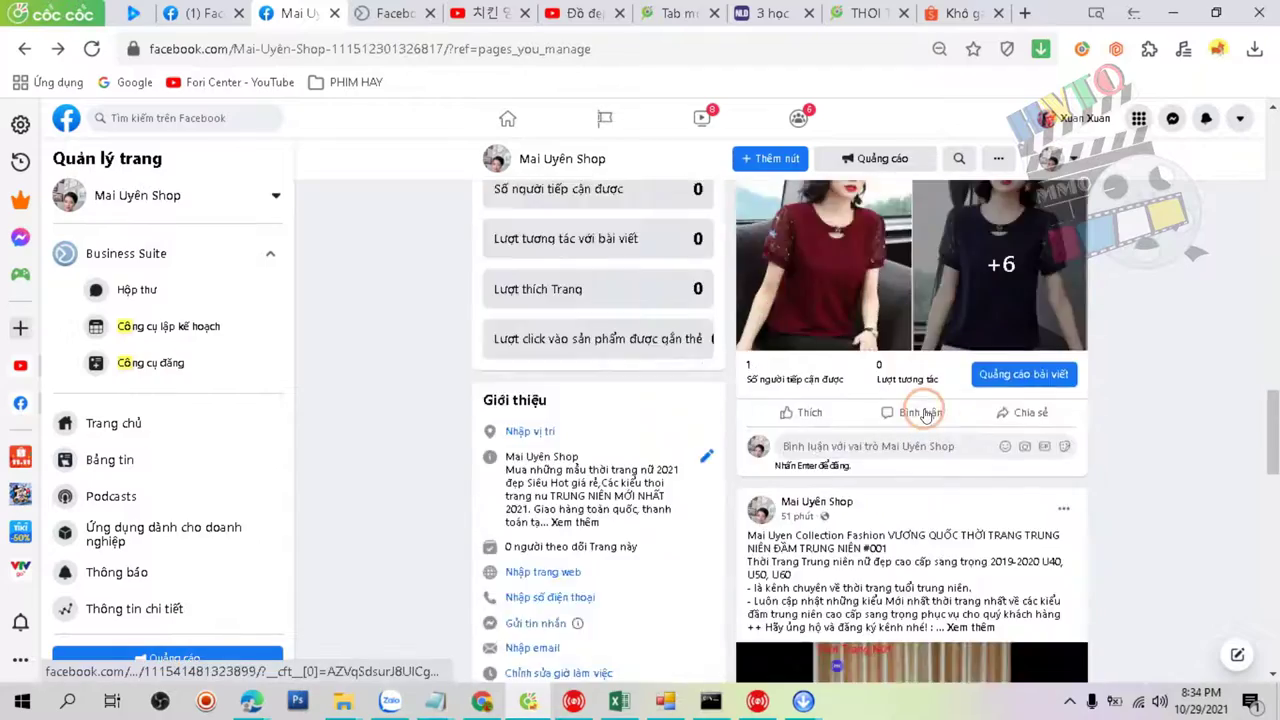
scroll(922, 414, up, 10)
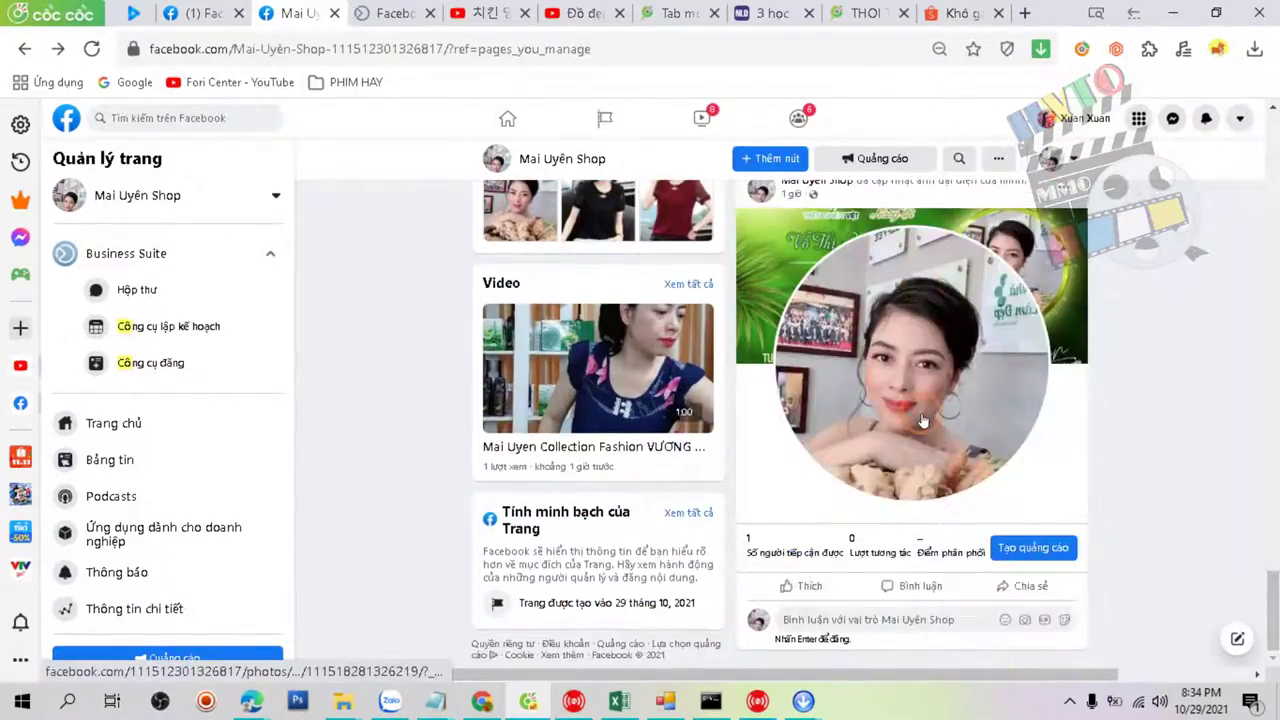
scroll(916, 387, up, 3)
scroll(917, 380, down, 9)
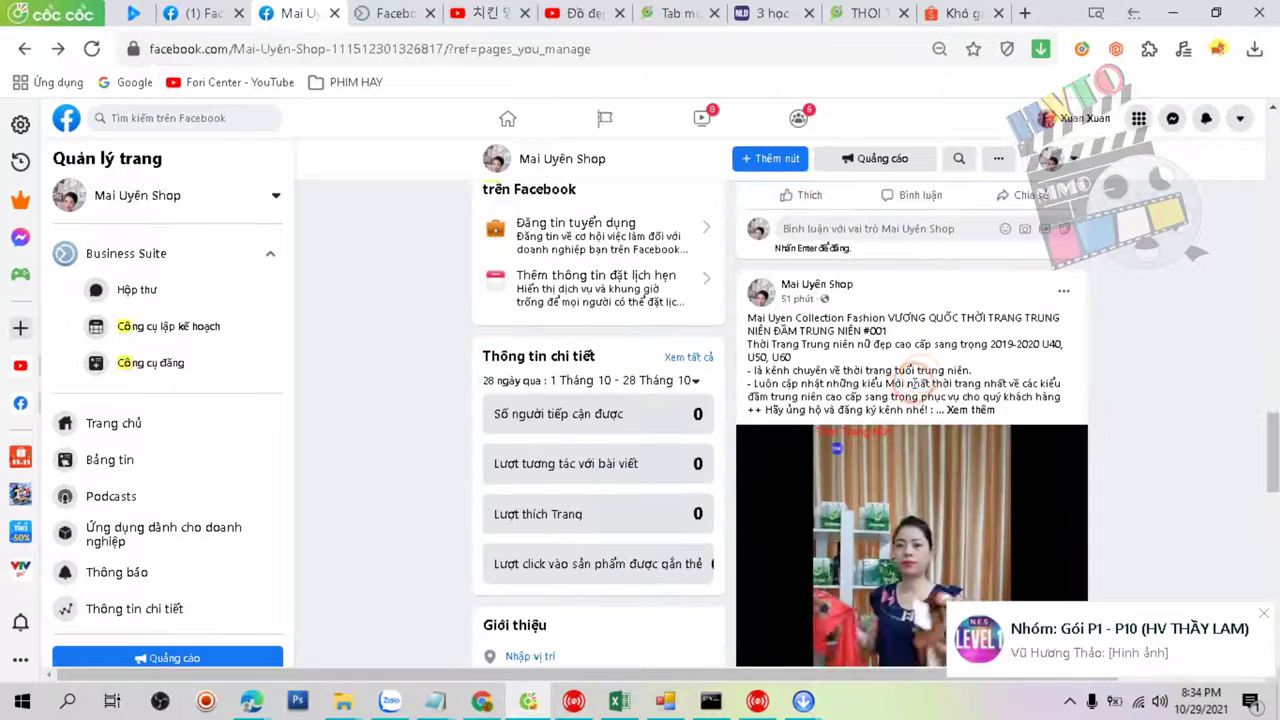
Expand the Mai Uyen Collection Fashion #001 post and copy its full hotline line.
click(968, 409)
scroll(900, 400, down, 2)
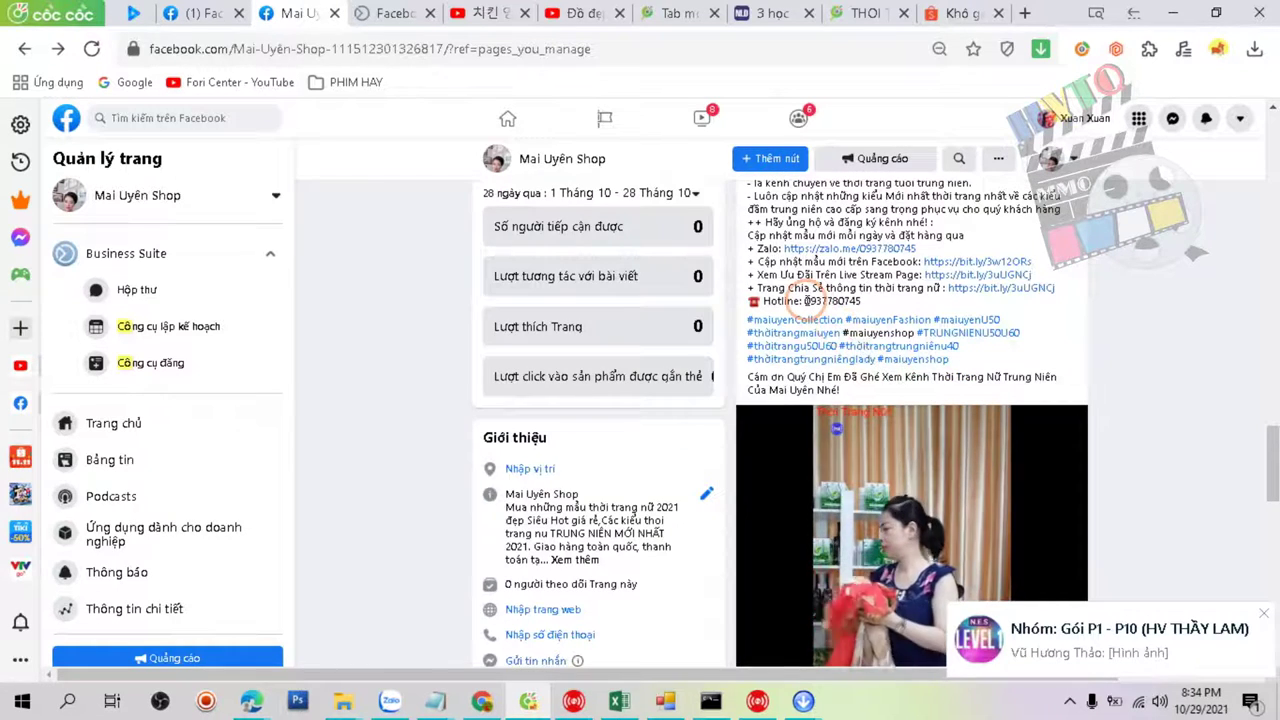
drag(750, 305, 860, 302)
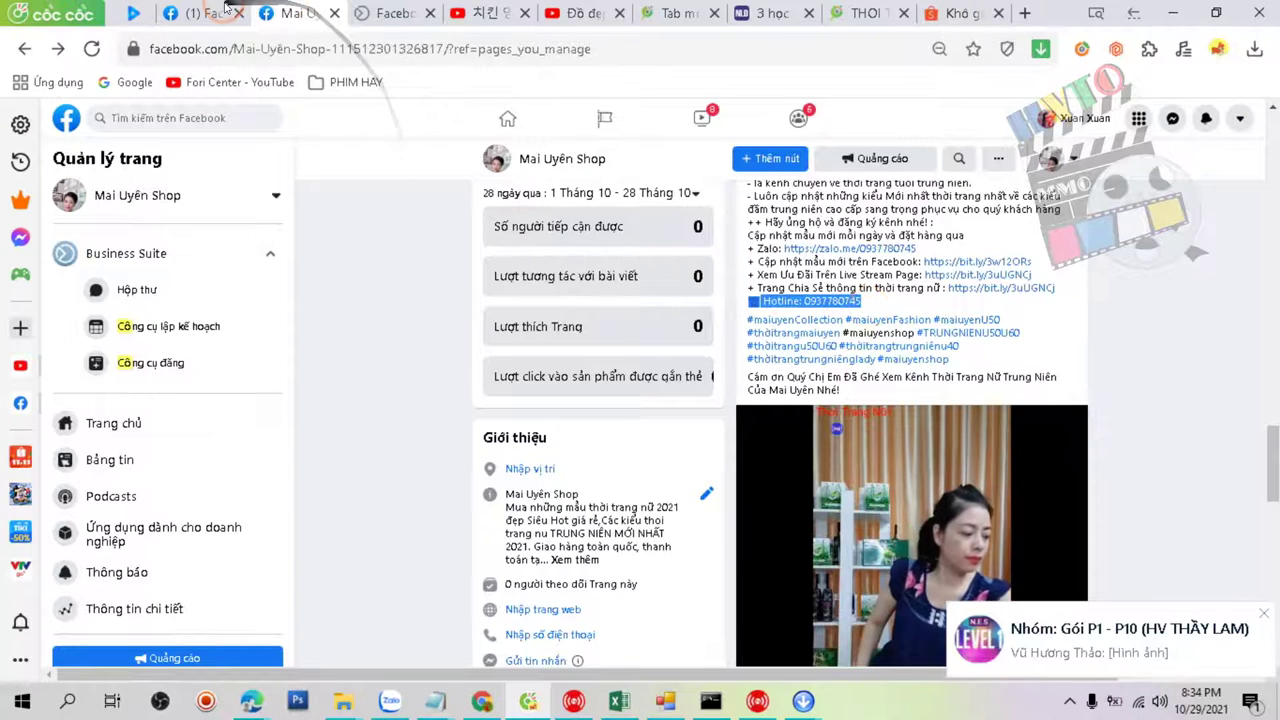
Switch back to the Phần mềm tin tức 3.0 Dailymotion editor and replace the lower caption with the copied hotline line.
mouse_move(803, 700)
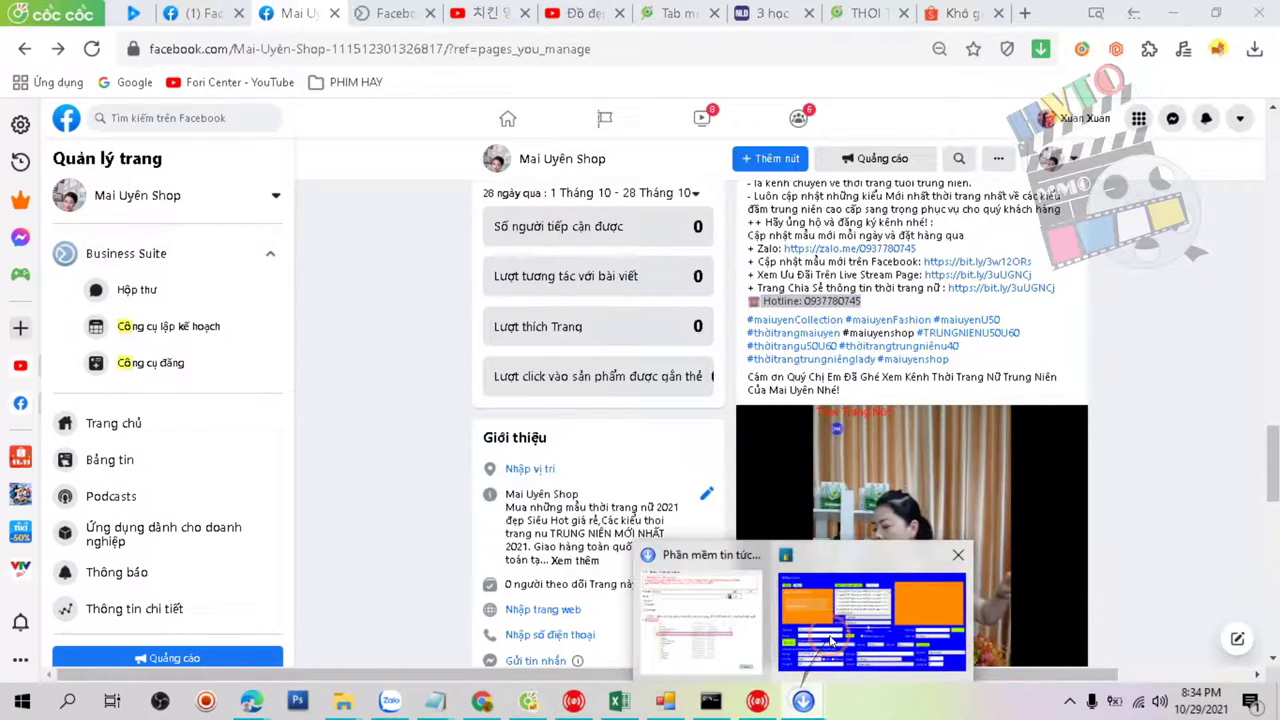
click(870, 620)
drag(565, 513, 655, 545)
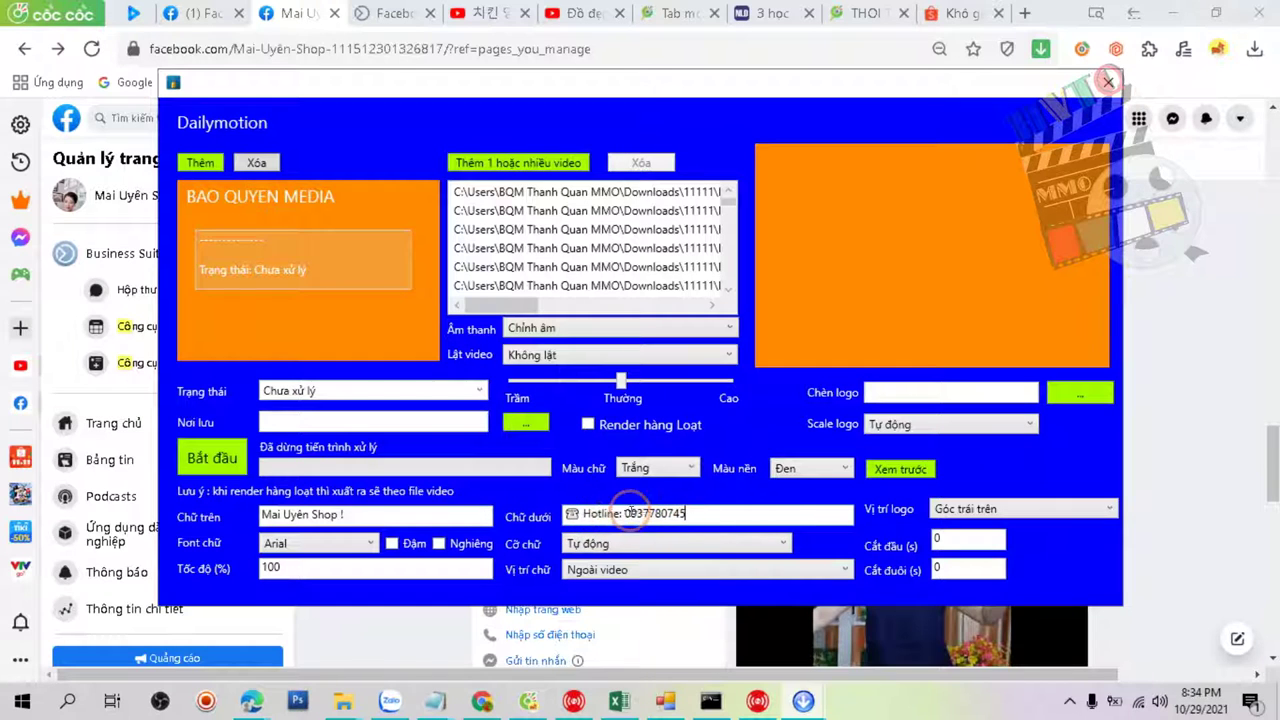
drag(352, 514, 170, 512)
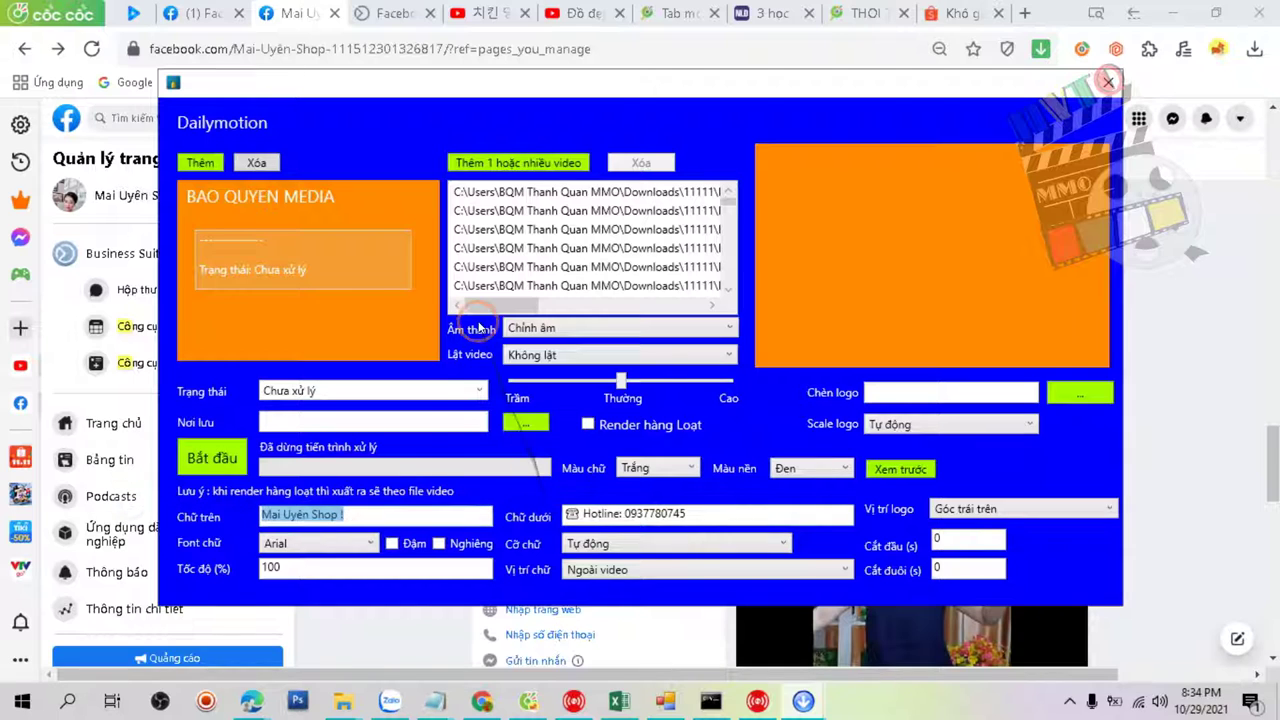
Set the caption background colour (Màu nền) to Xanh and the text colour (Màu chữ) to Vàng.
click(813, 470)
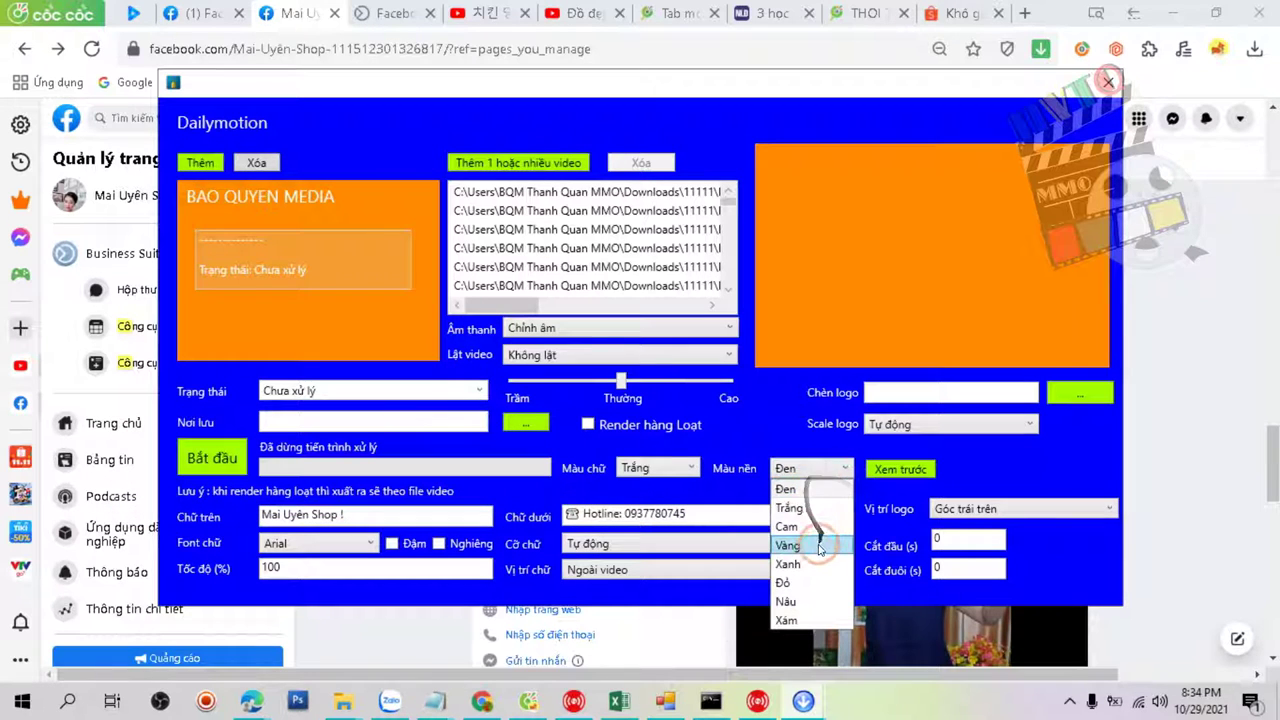
click(790, 565)
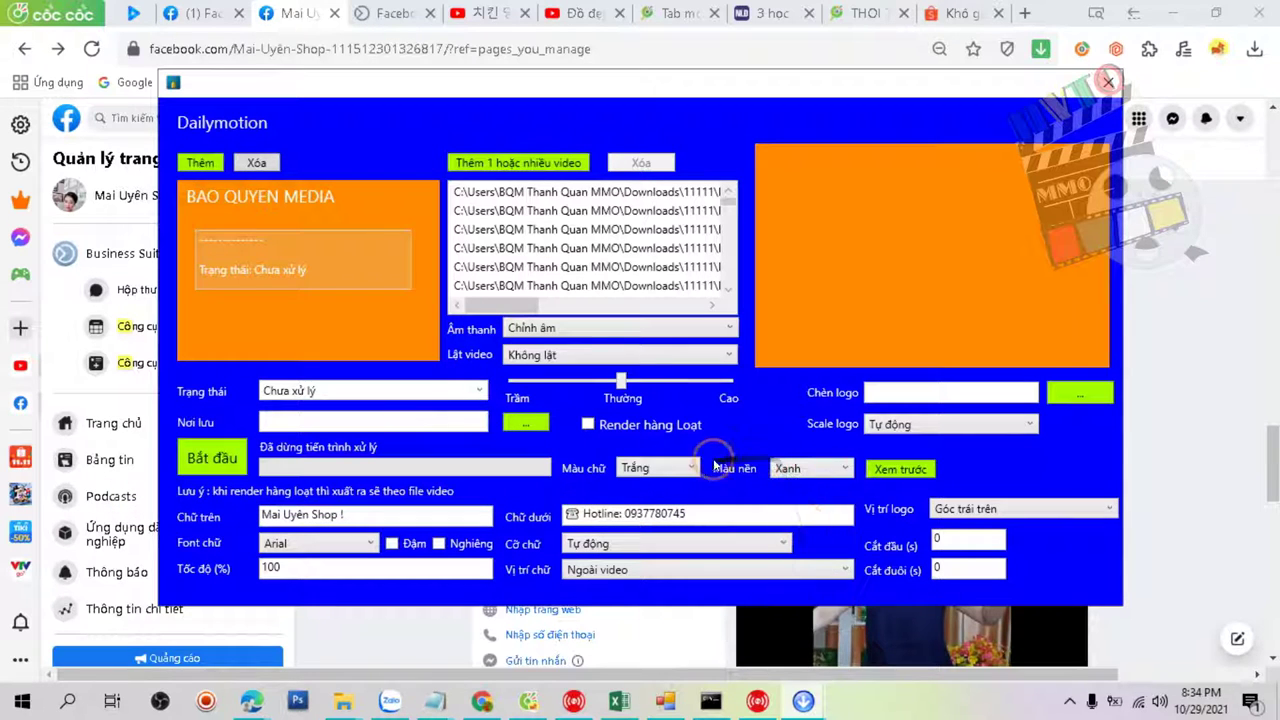
click(637, 541)
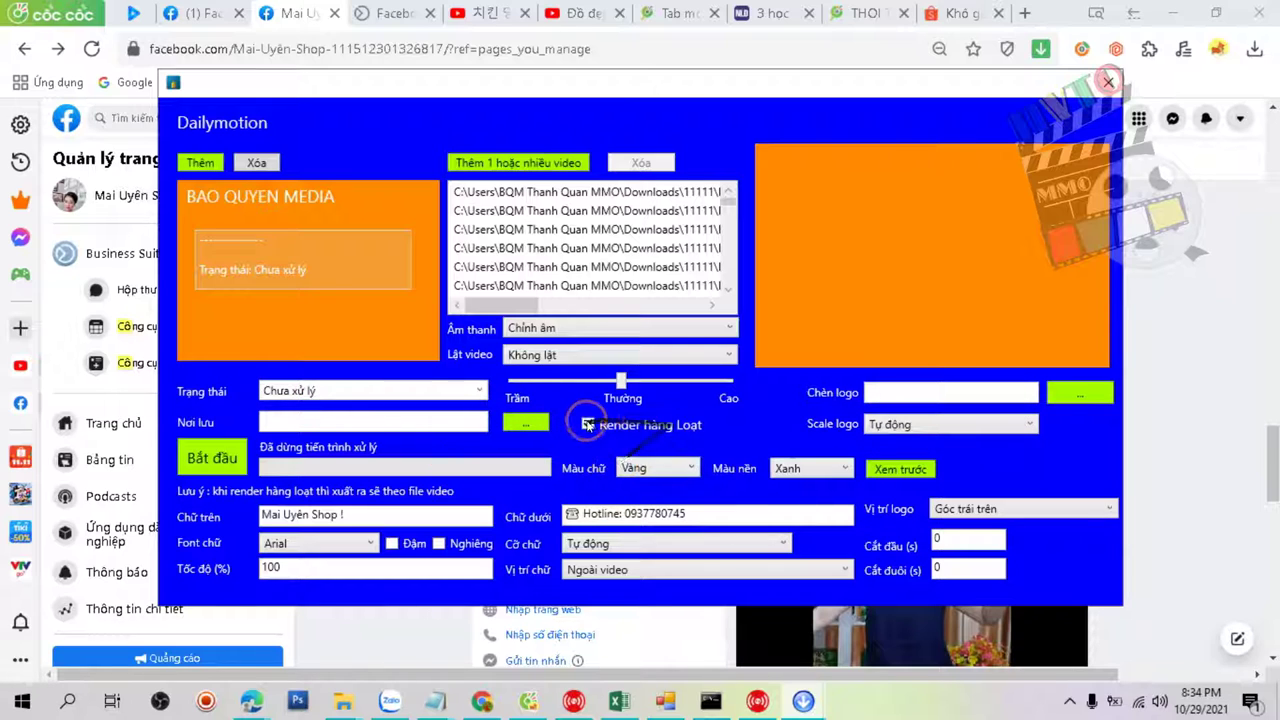
Enable Render hàng Loạt and set the output file to REN-MEME-ALL-SP-001 in the REN-MEME-ALL-001 folder.
click(524, 424)
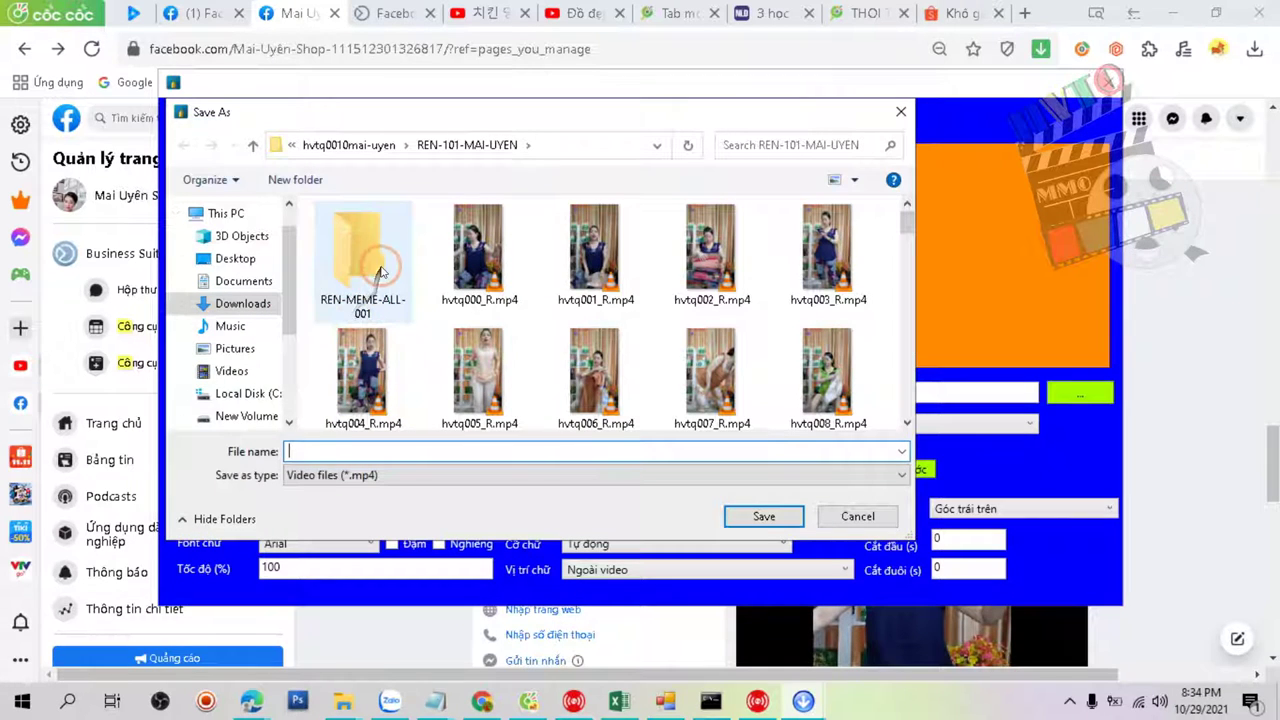
click(380, 270)
click(752, 517)
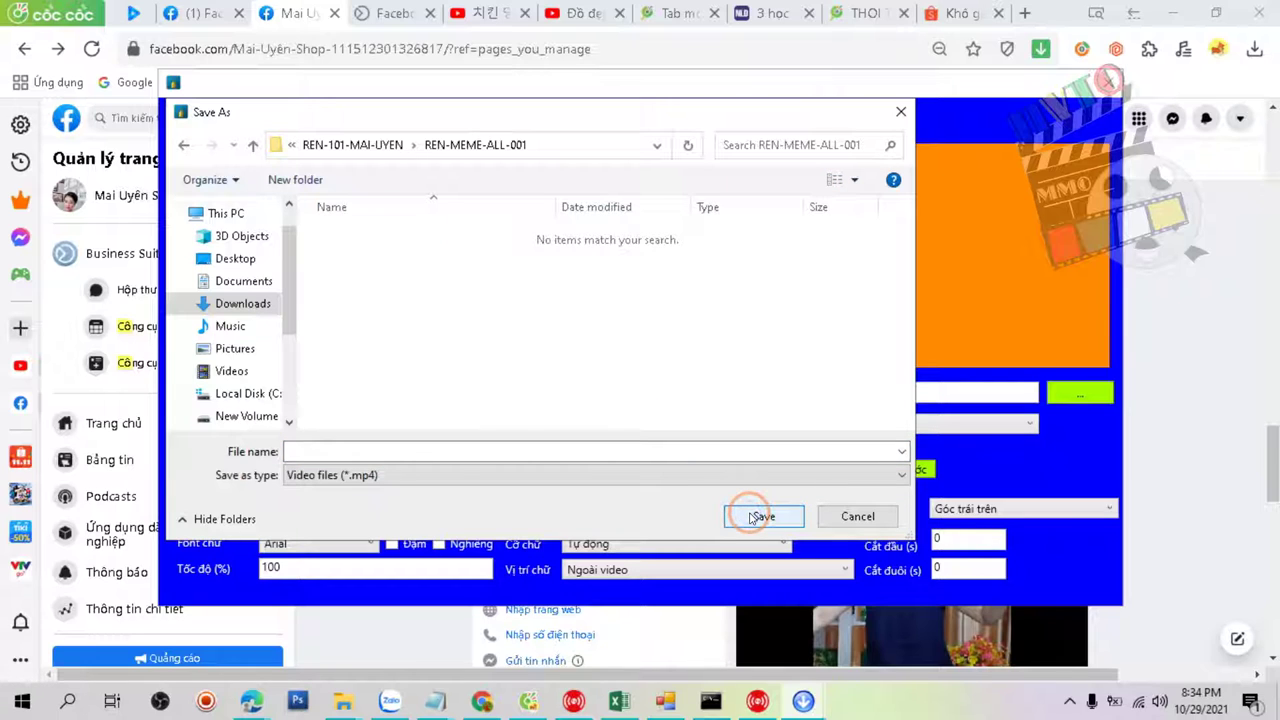
click(336, 453)
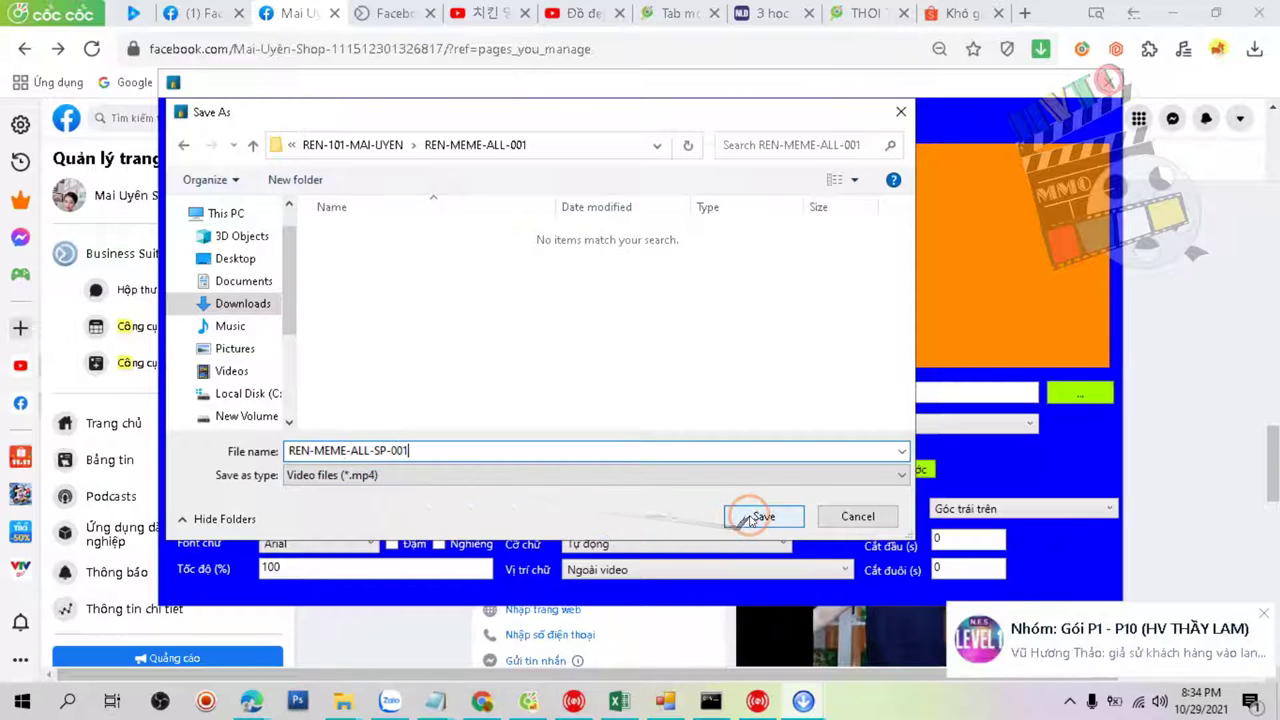
click(762, 515)
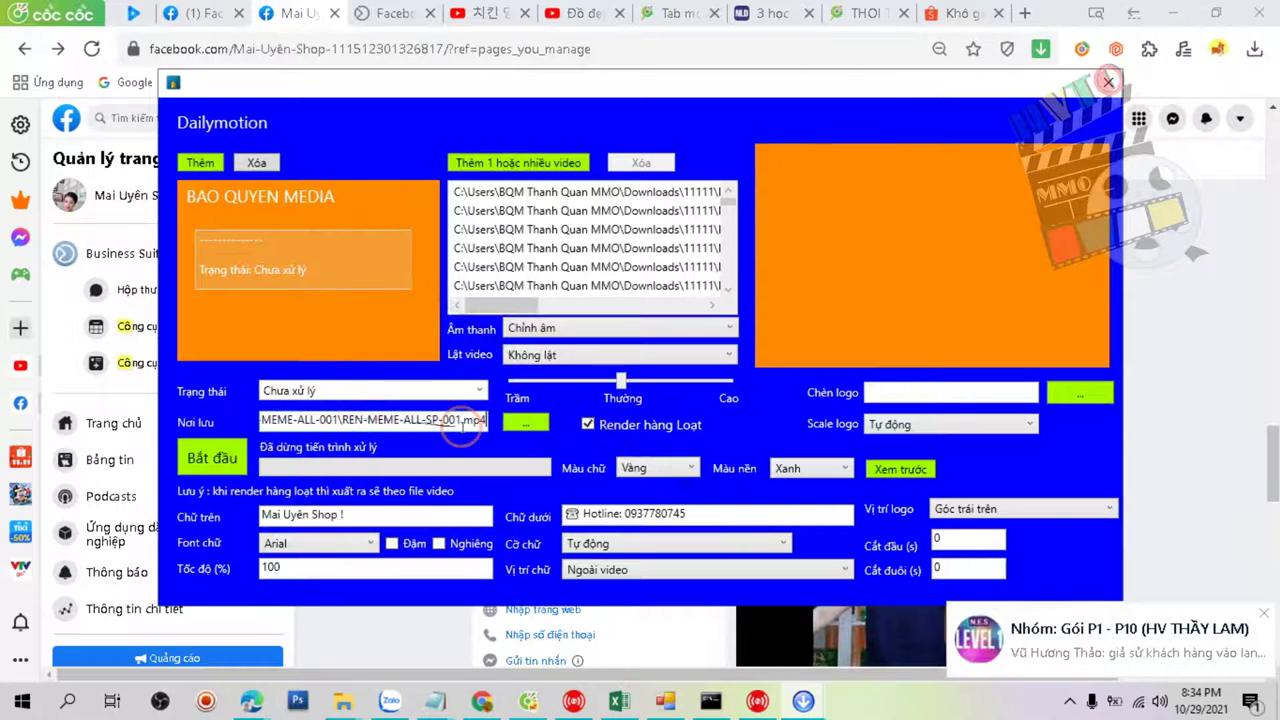